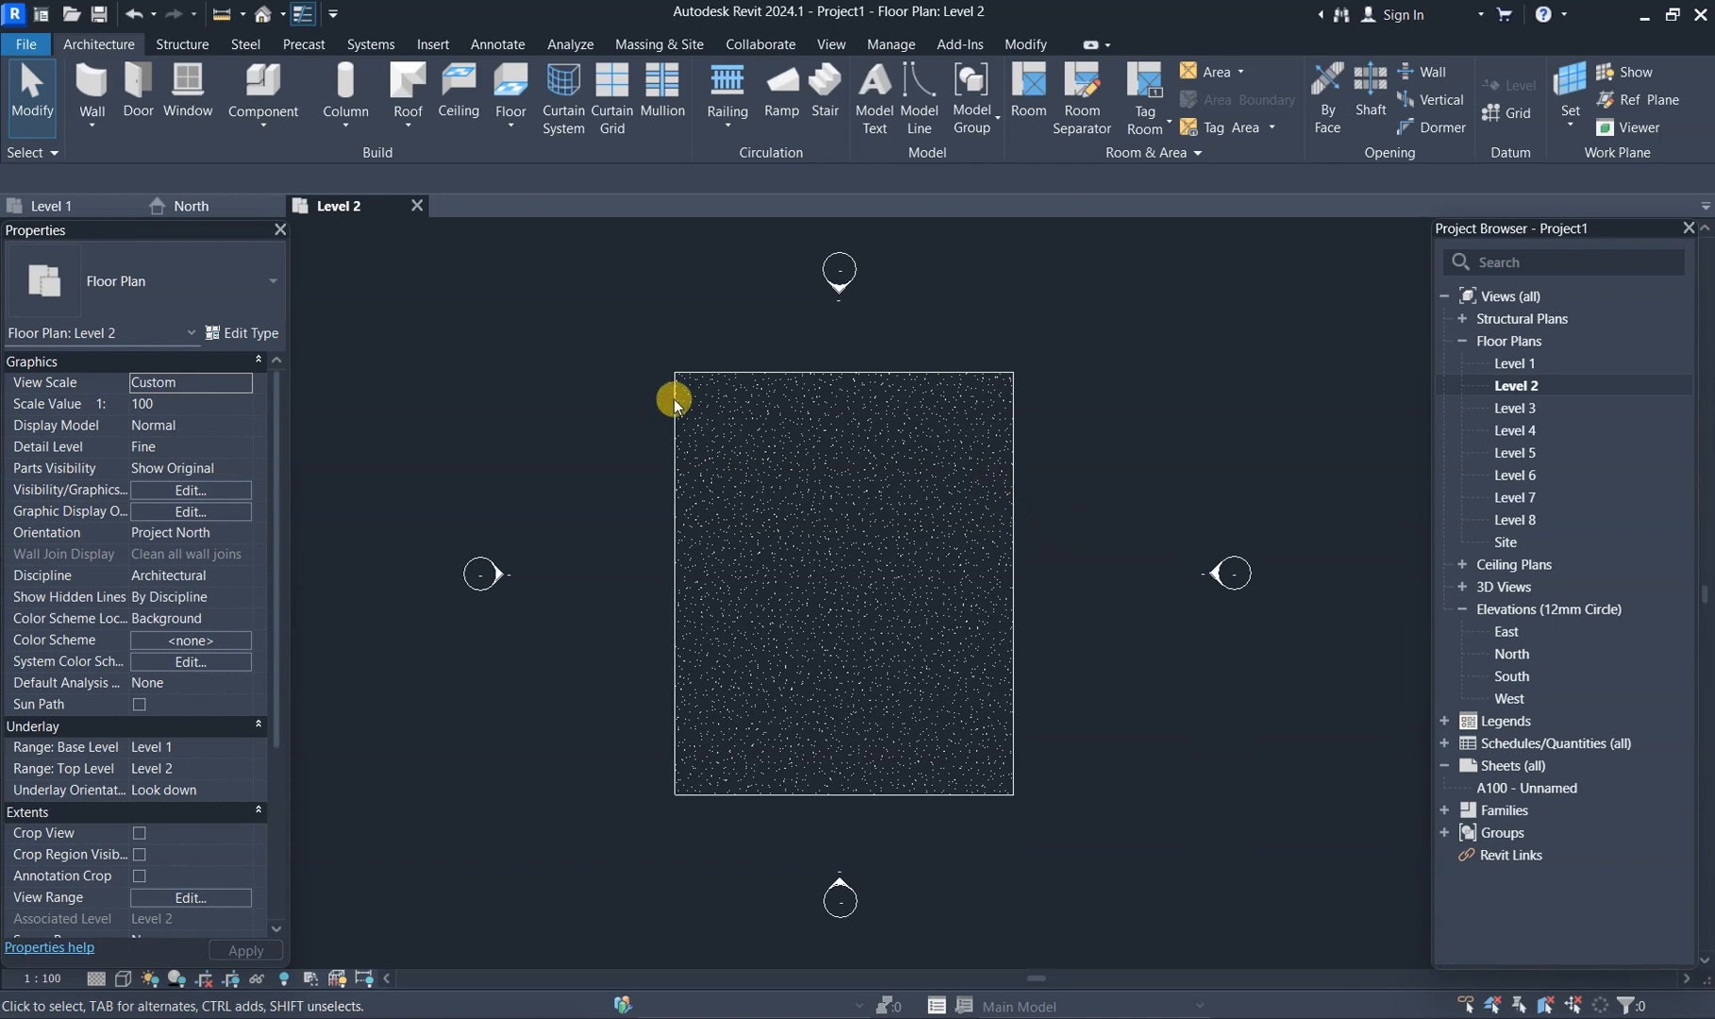
# - Review the levels in the North elevation, dismissing the save dialog, and return to the Level 2 floor plan
pyautogui.doubleClick(1511, 654)
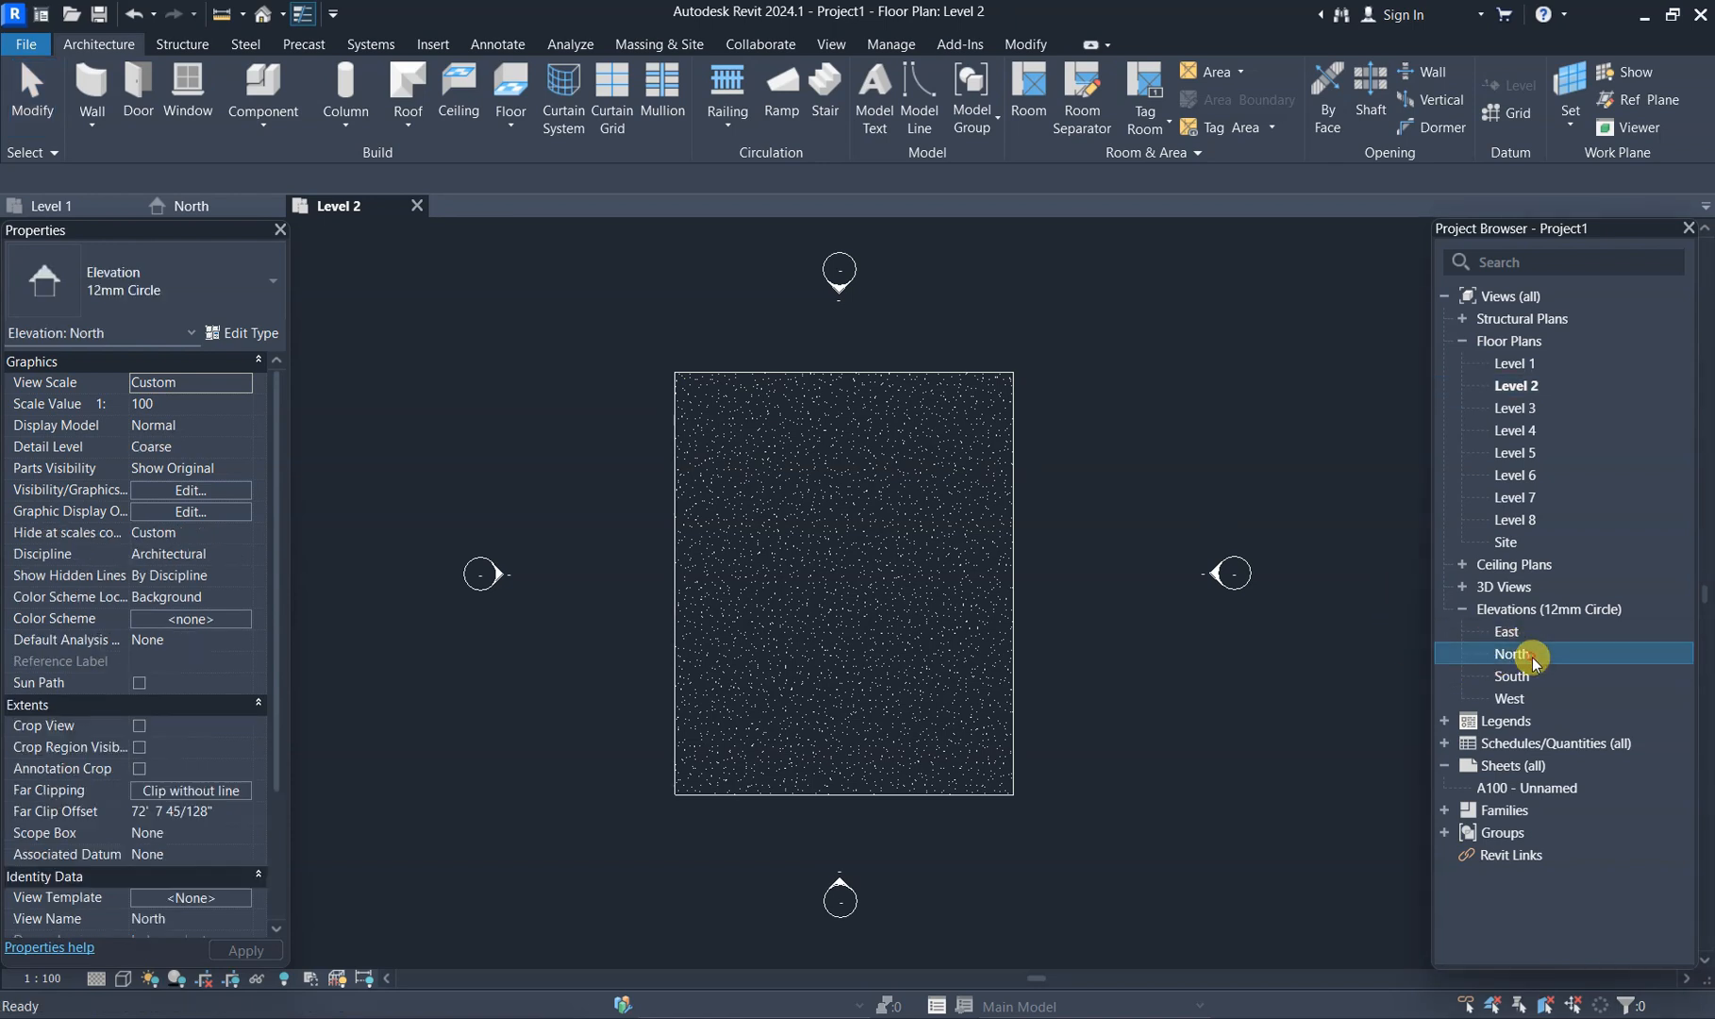
pyautogui.click(770, 463)
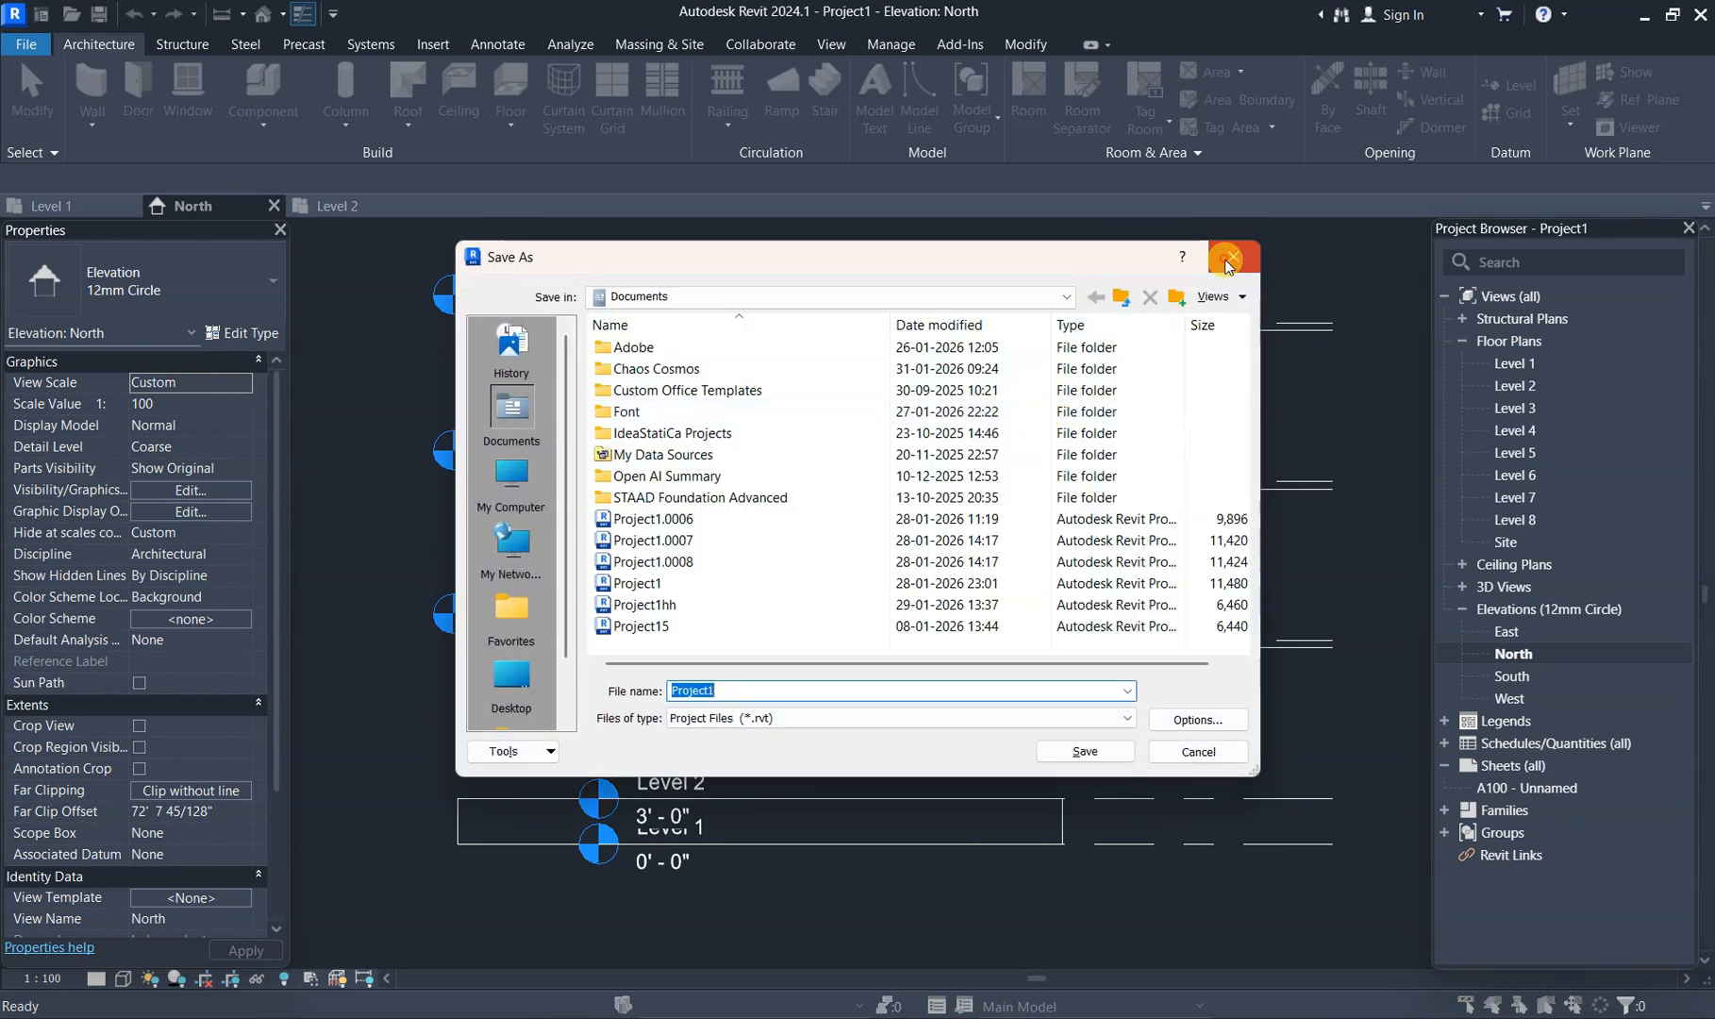
pyautogui.click(1245, 251)
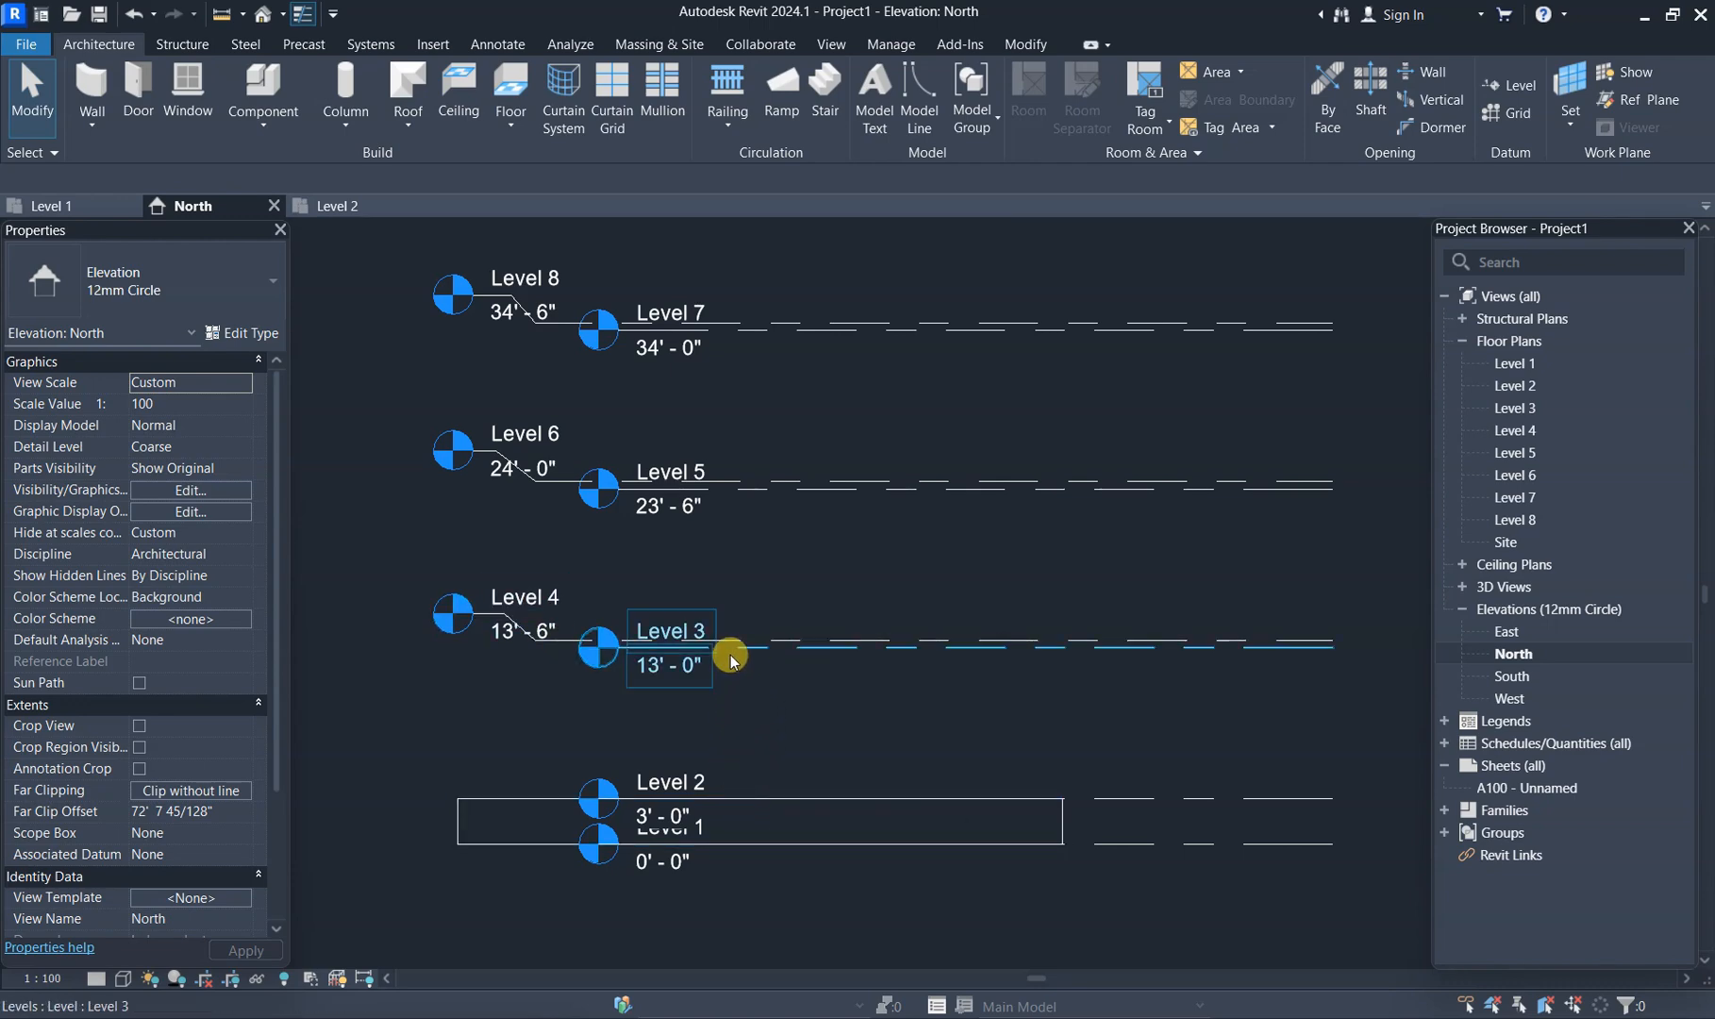
pyautogui.doubleClick(1505, 387)
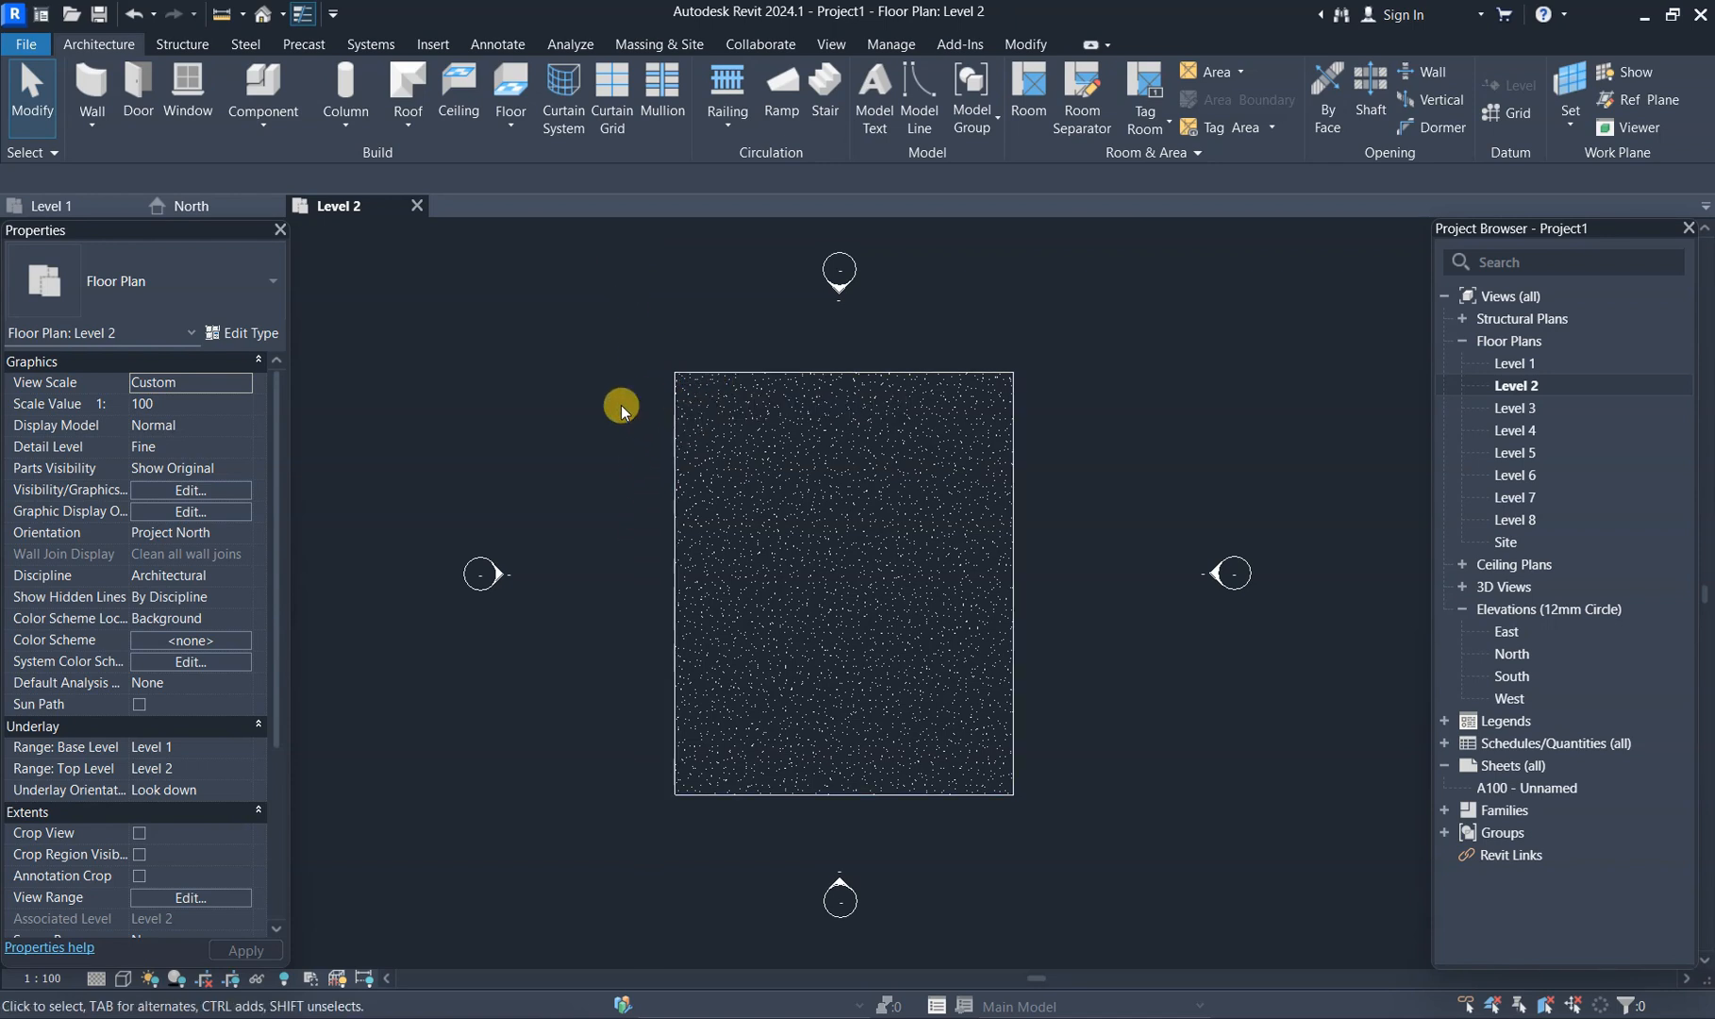
pyautogui.press('g')
pyautogui.press('r')
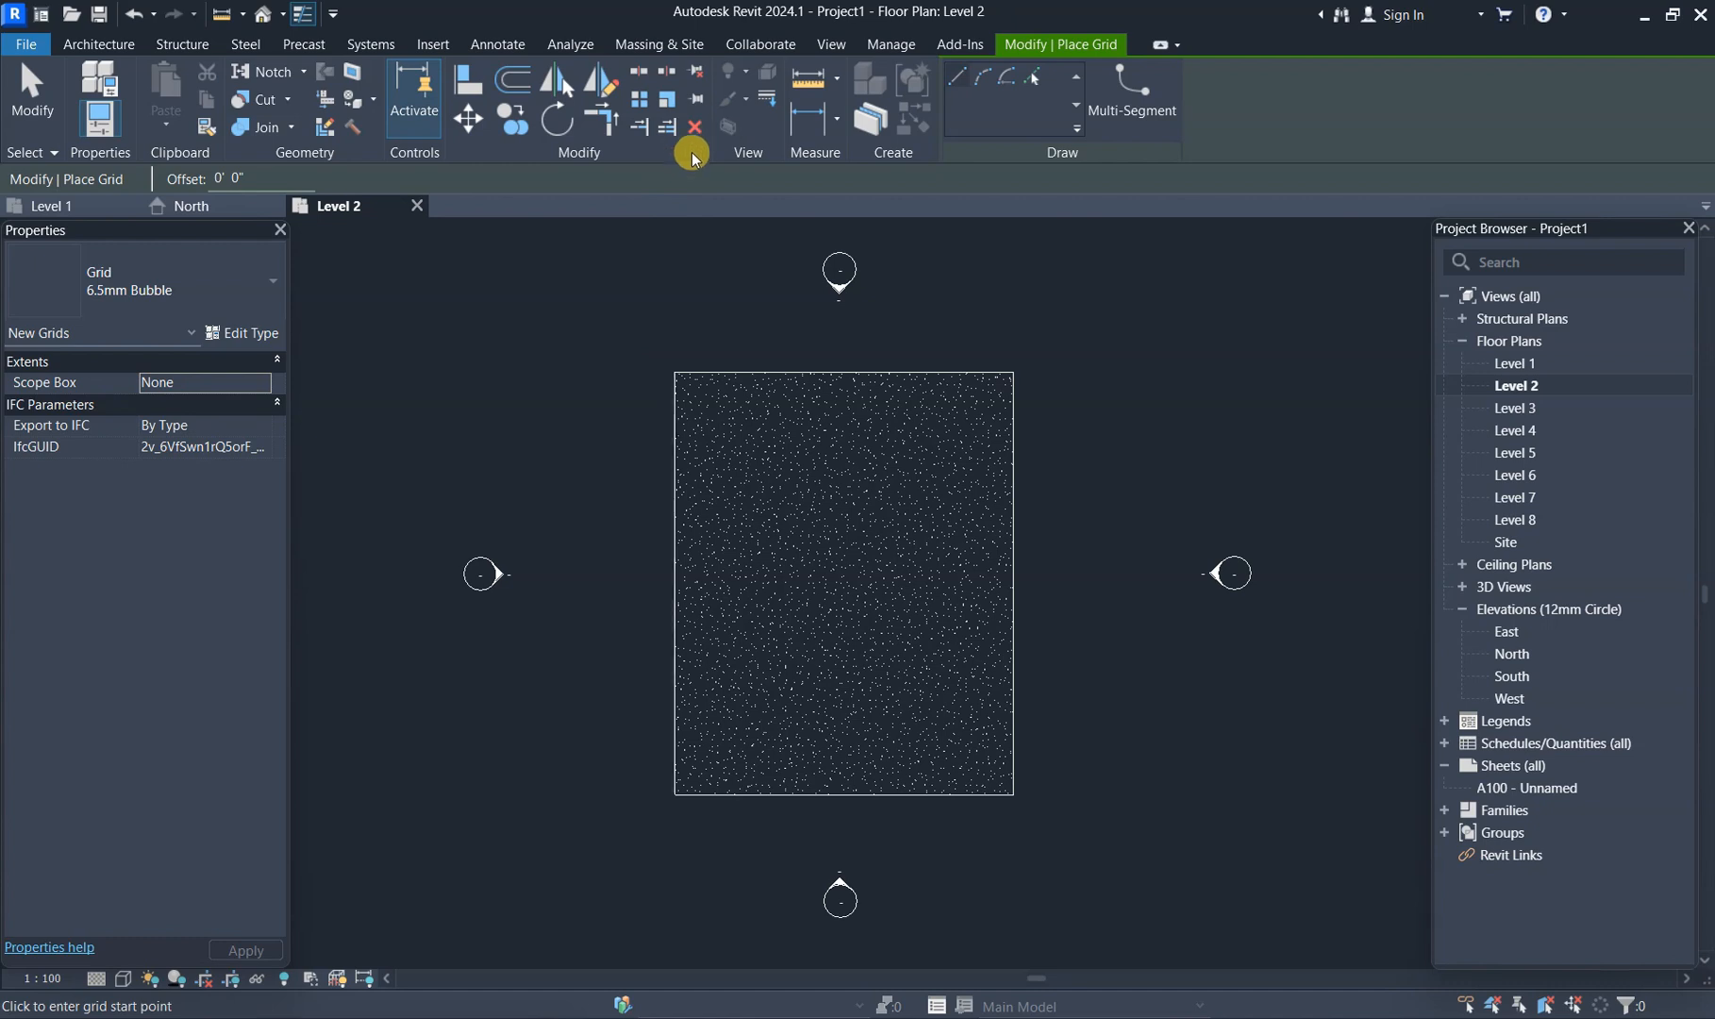
pyautogui.press('Escape')
pyautogui.press('Escape')
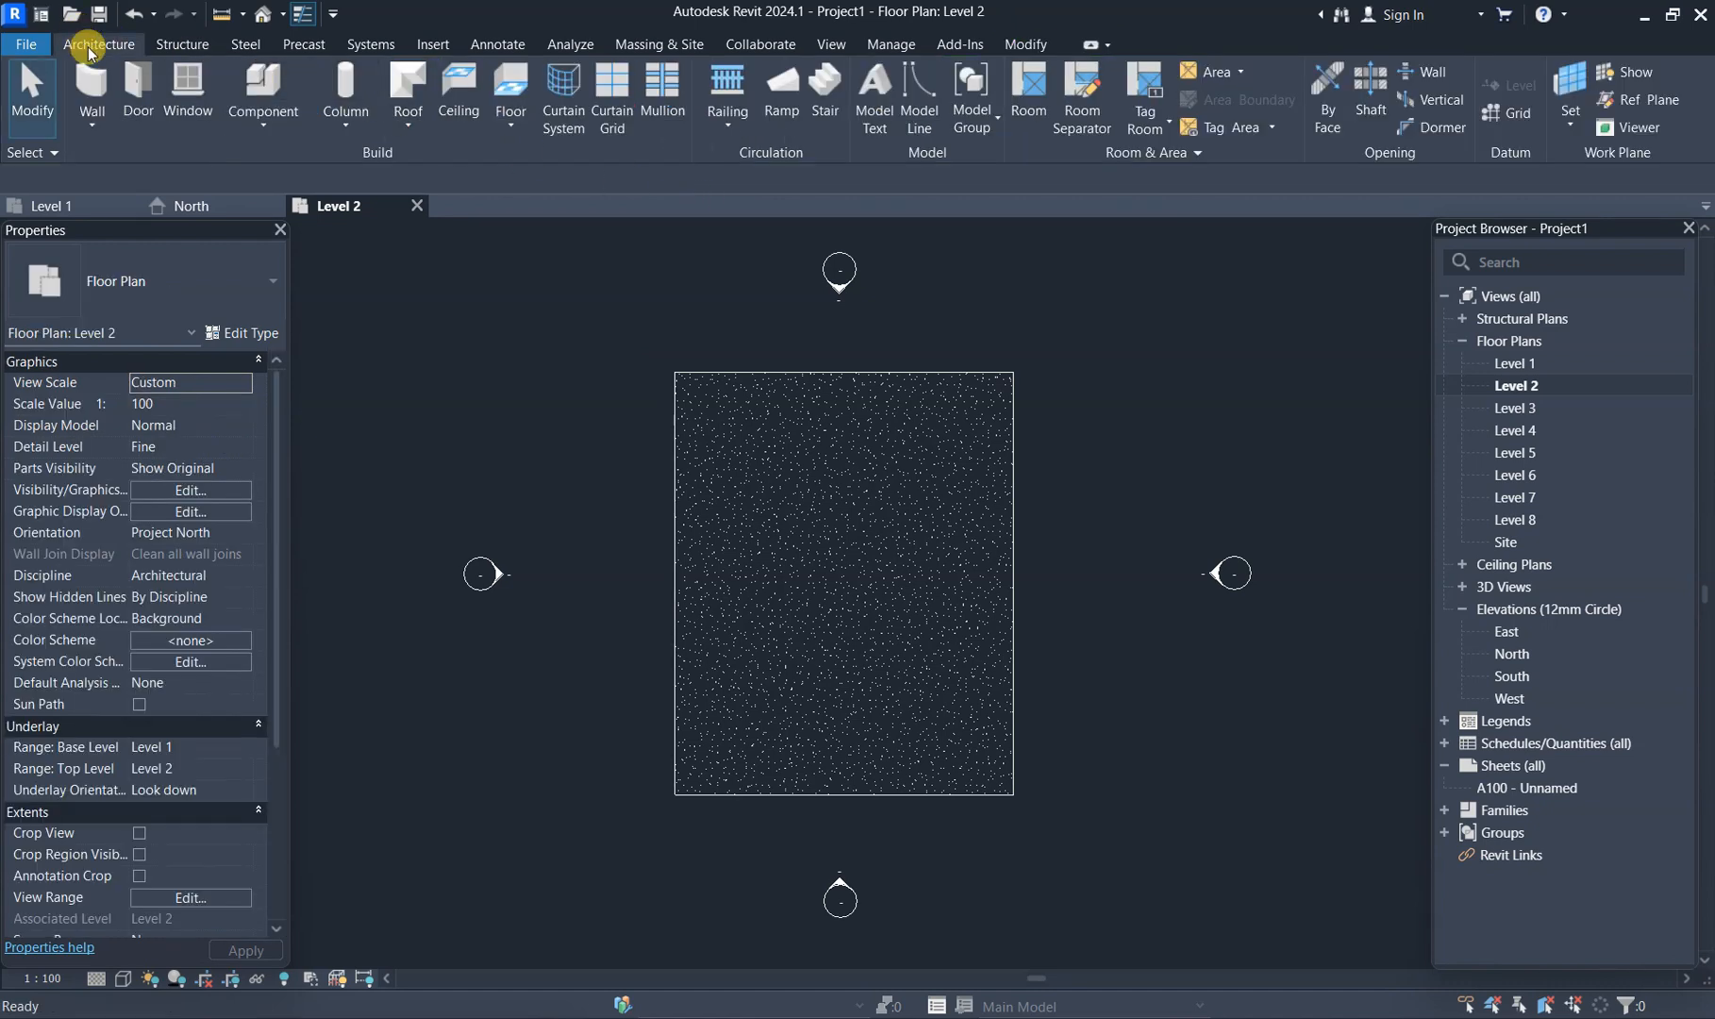
# - Draw a straight vertical grid line just outside the slab's west edge, extending past its north and south edges
pyautogui.click(1515, 113)
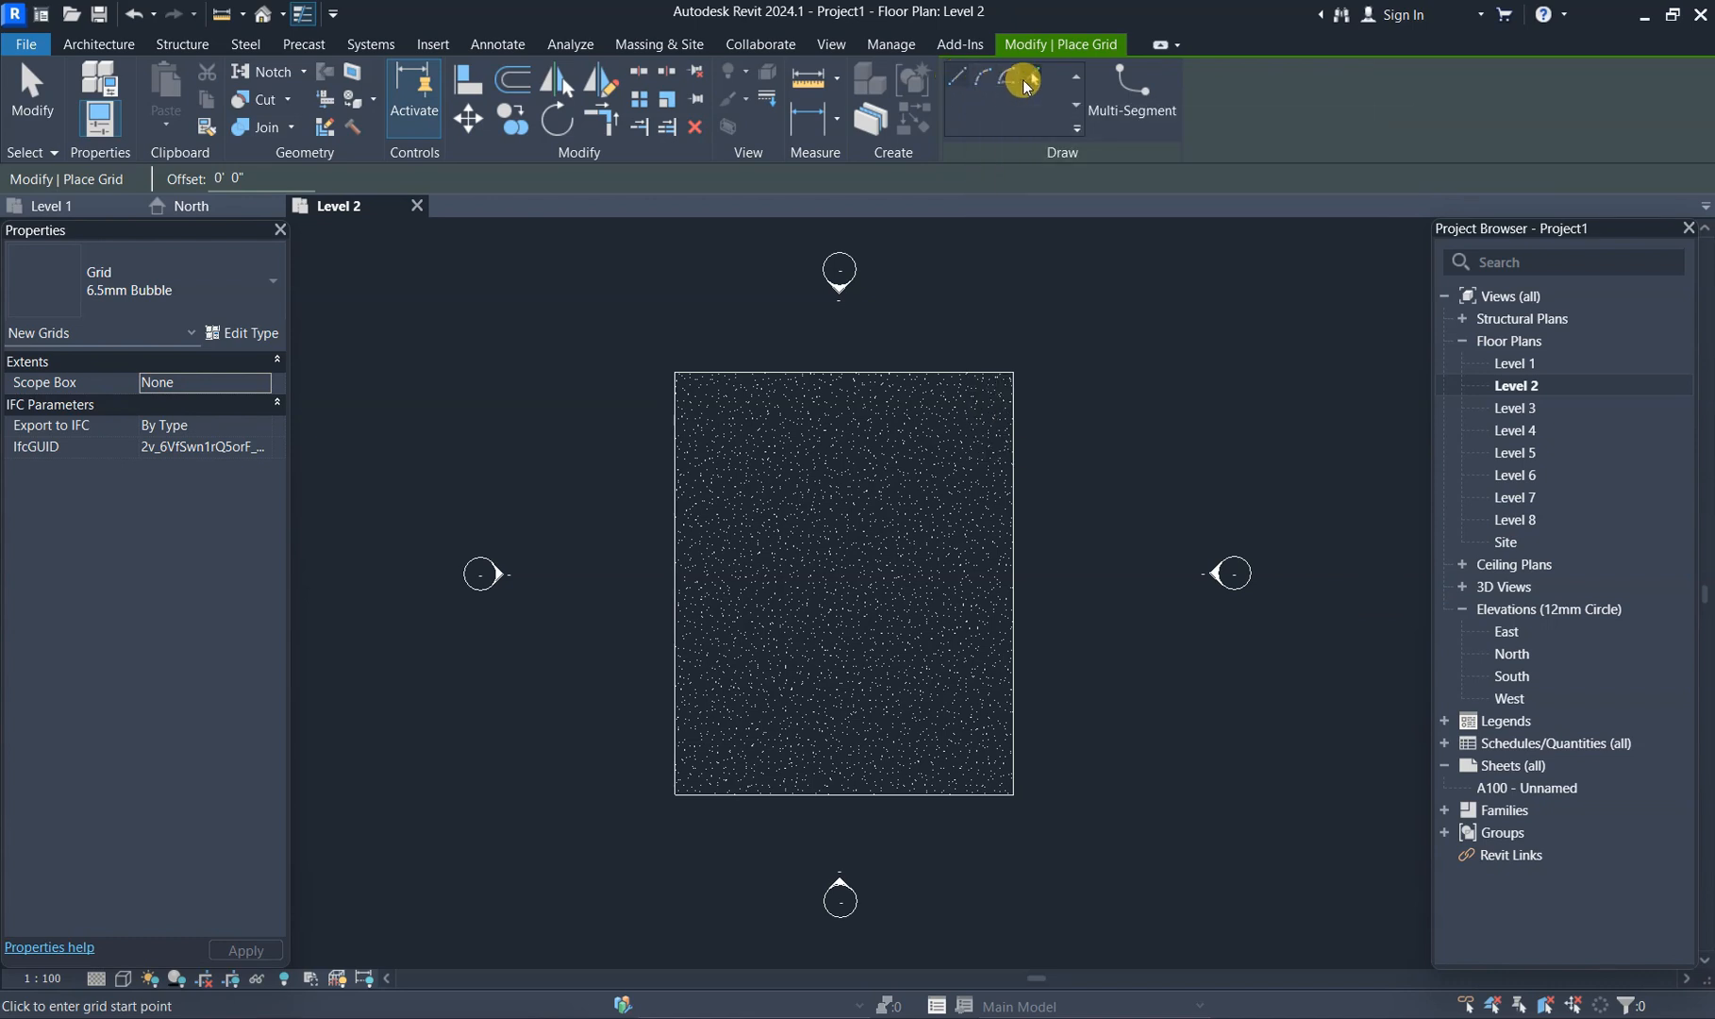
pyautogui.click(957, 80)
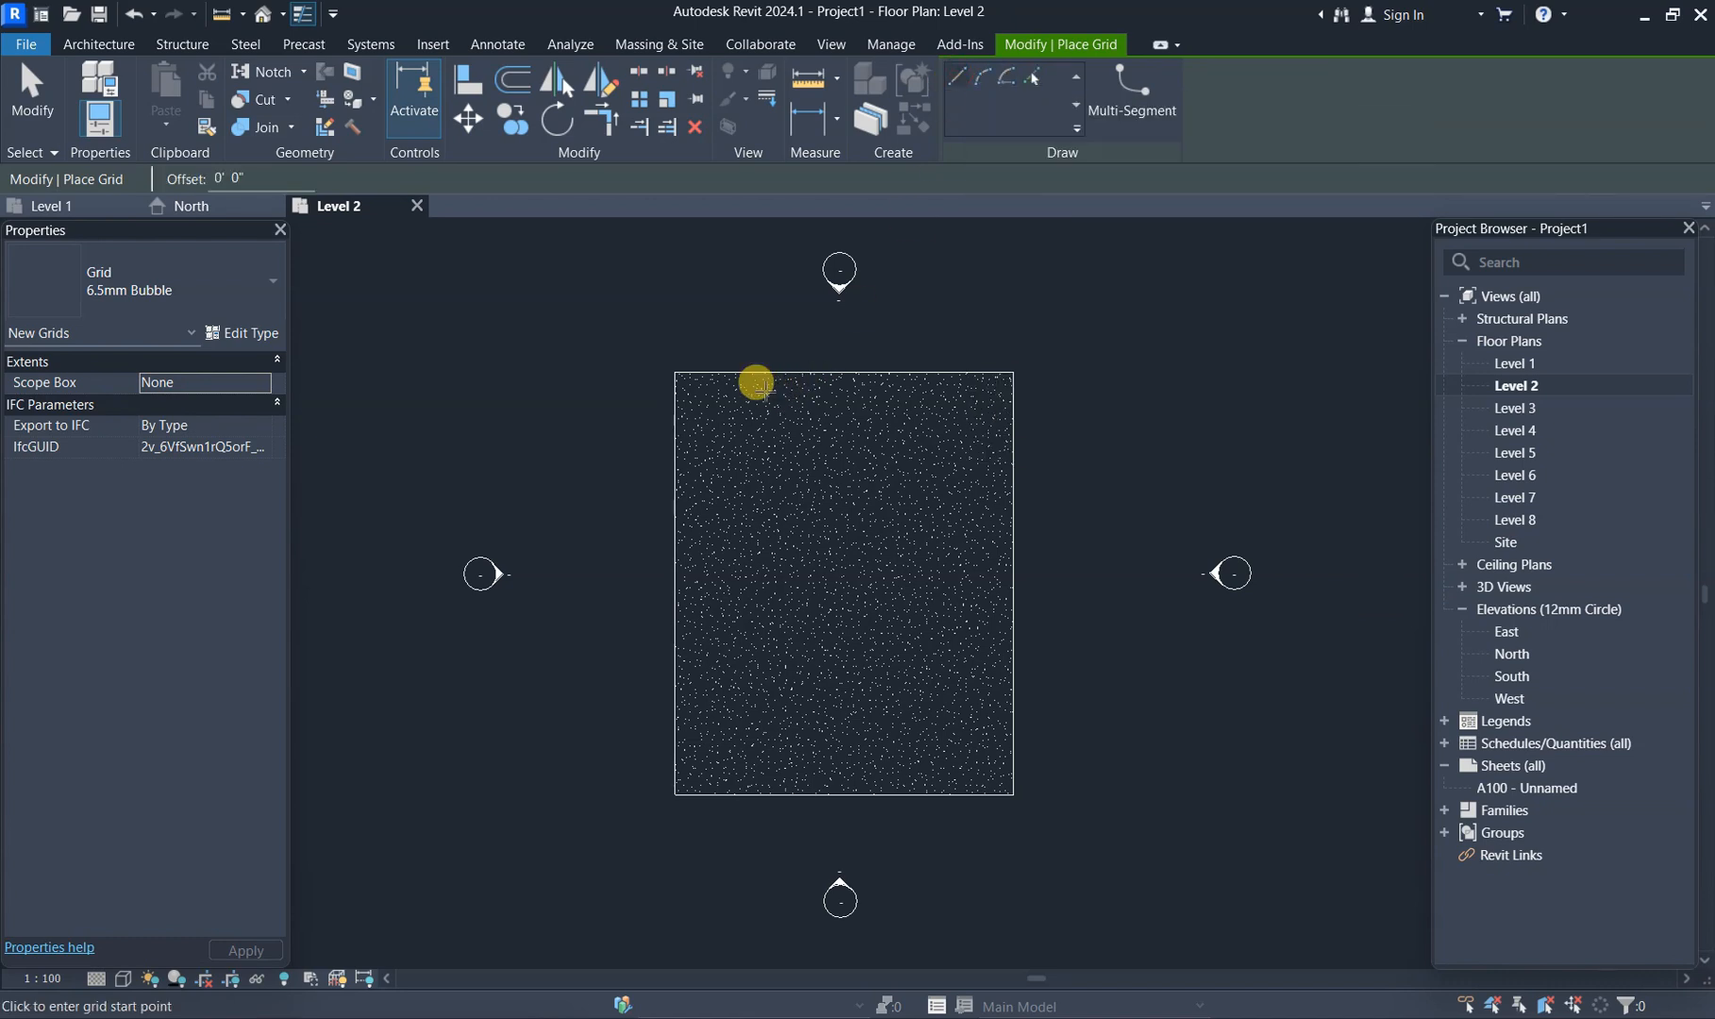
pyautogui.click(641, 309)
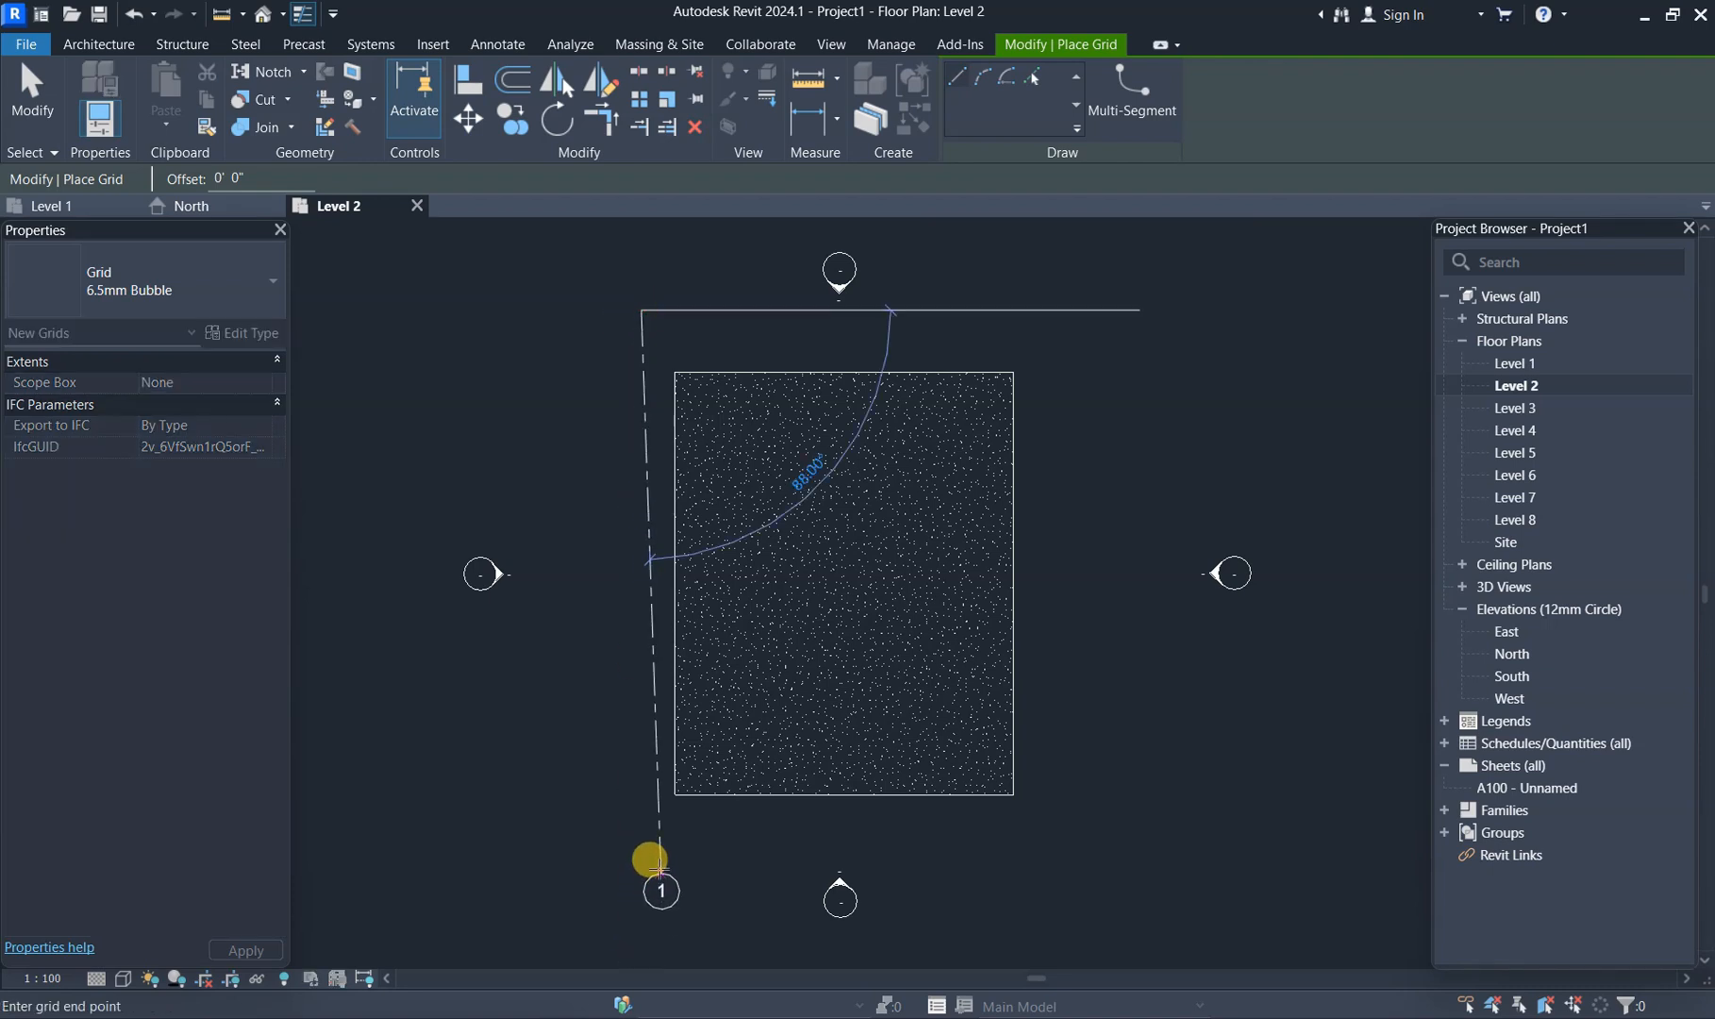
pyautogui.click(641, 852)
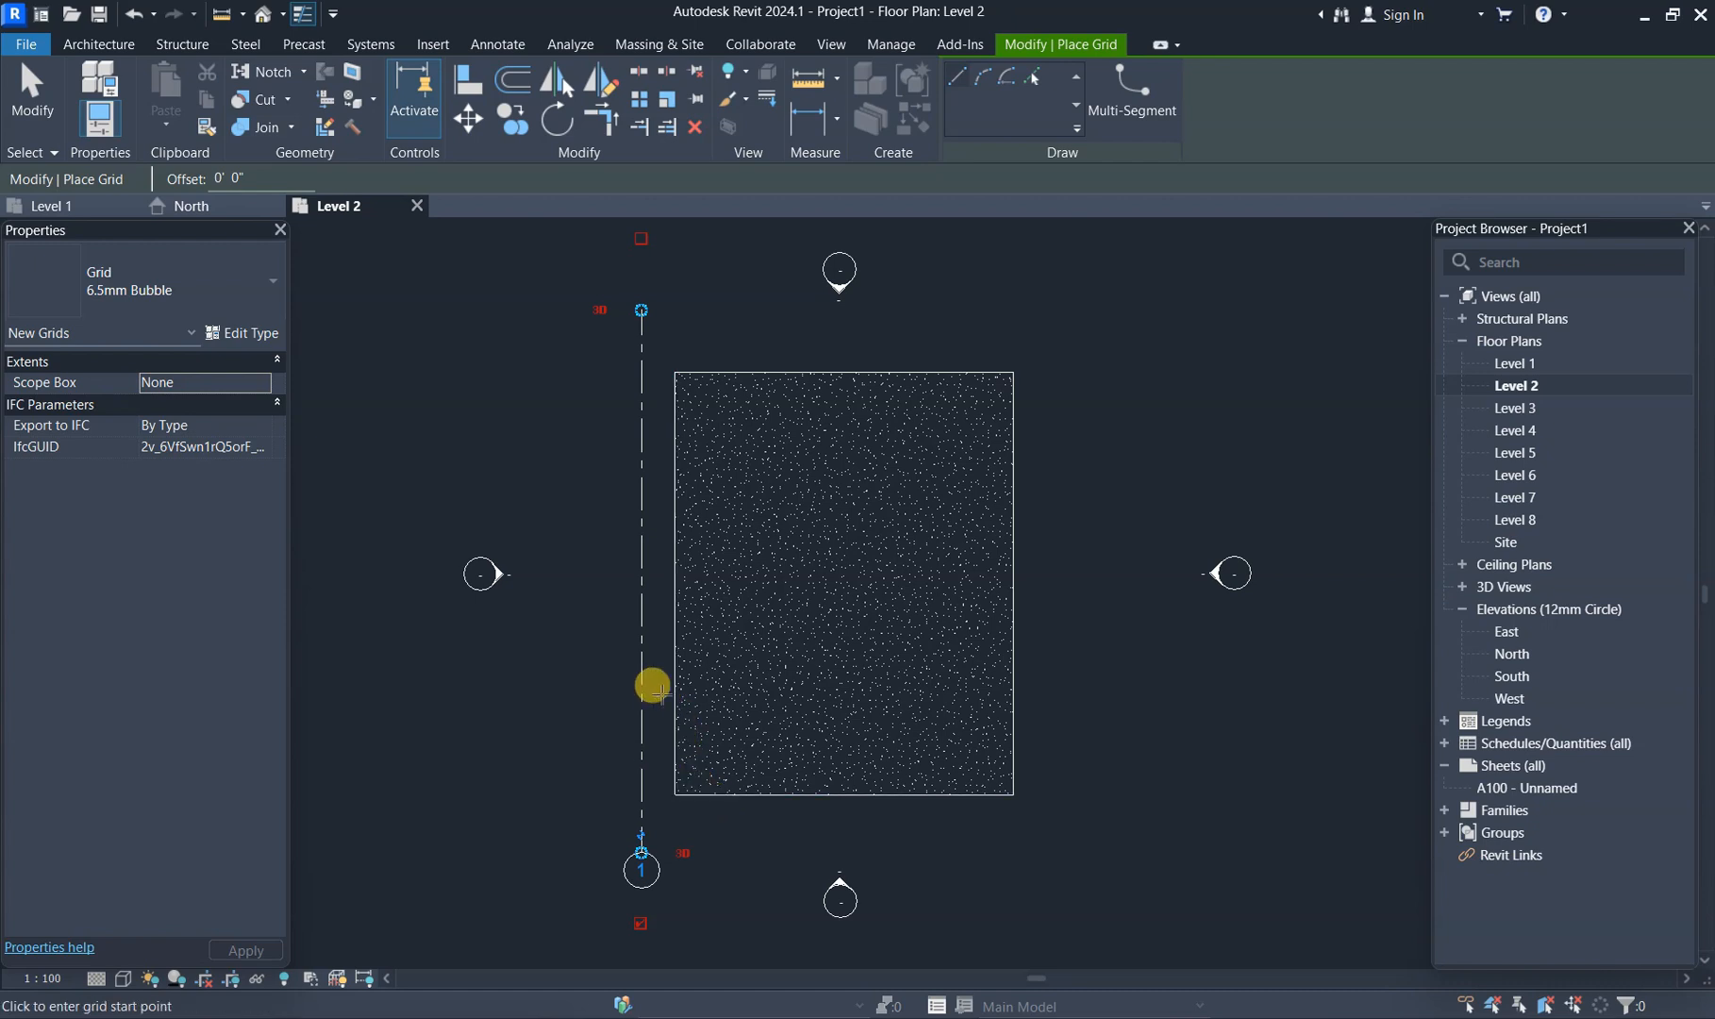
pyautogui.press('Escape')
pyautogui.press('Escape')
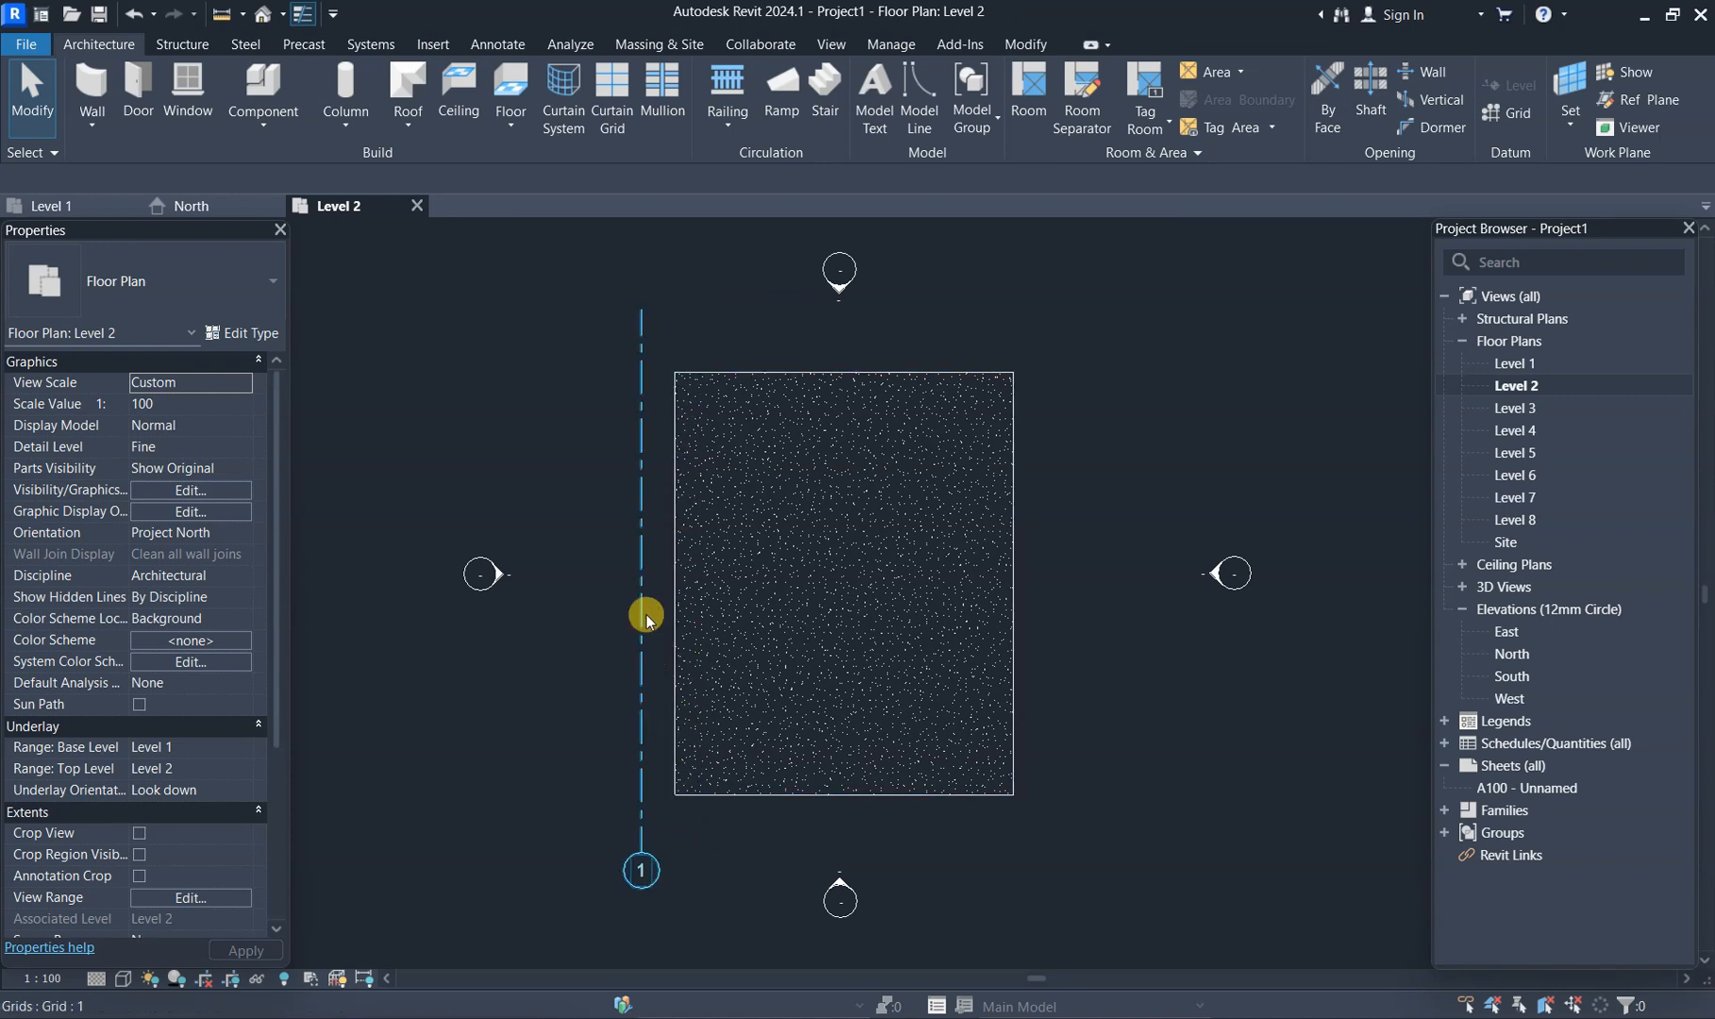
# - Align the vertical grid line with the west edge of the car parking floor slab
pyautogui.click(634, 395)
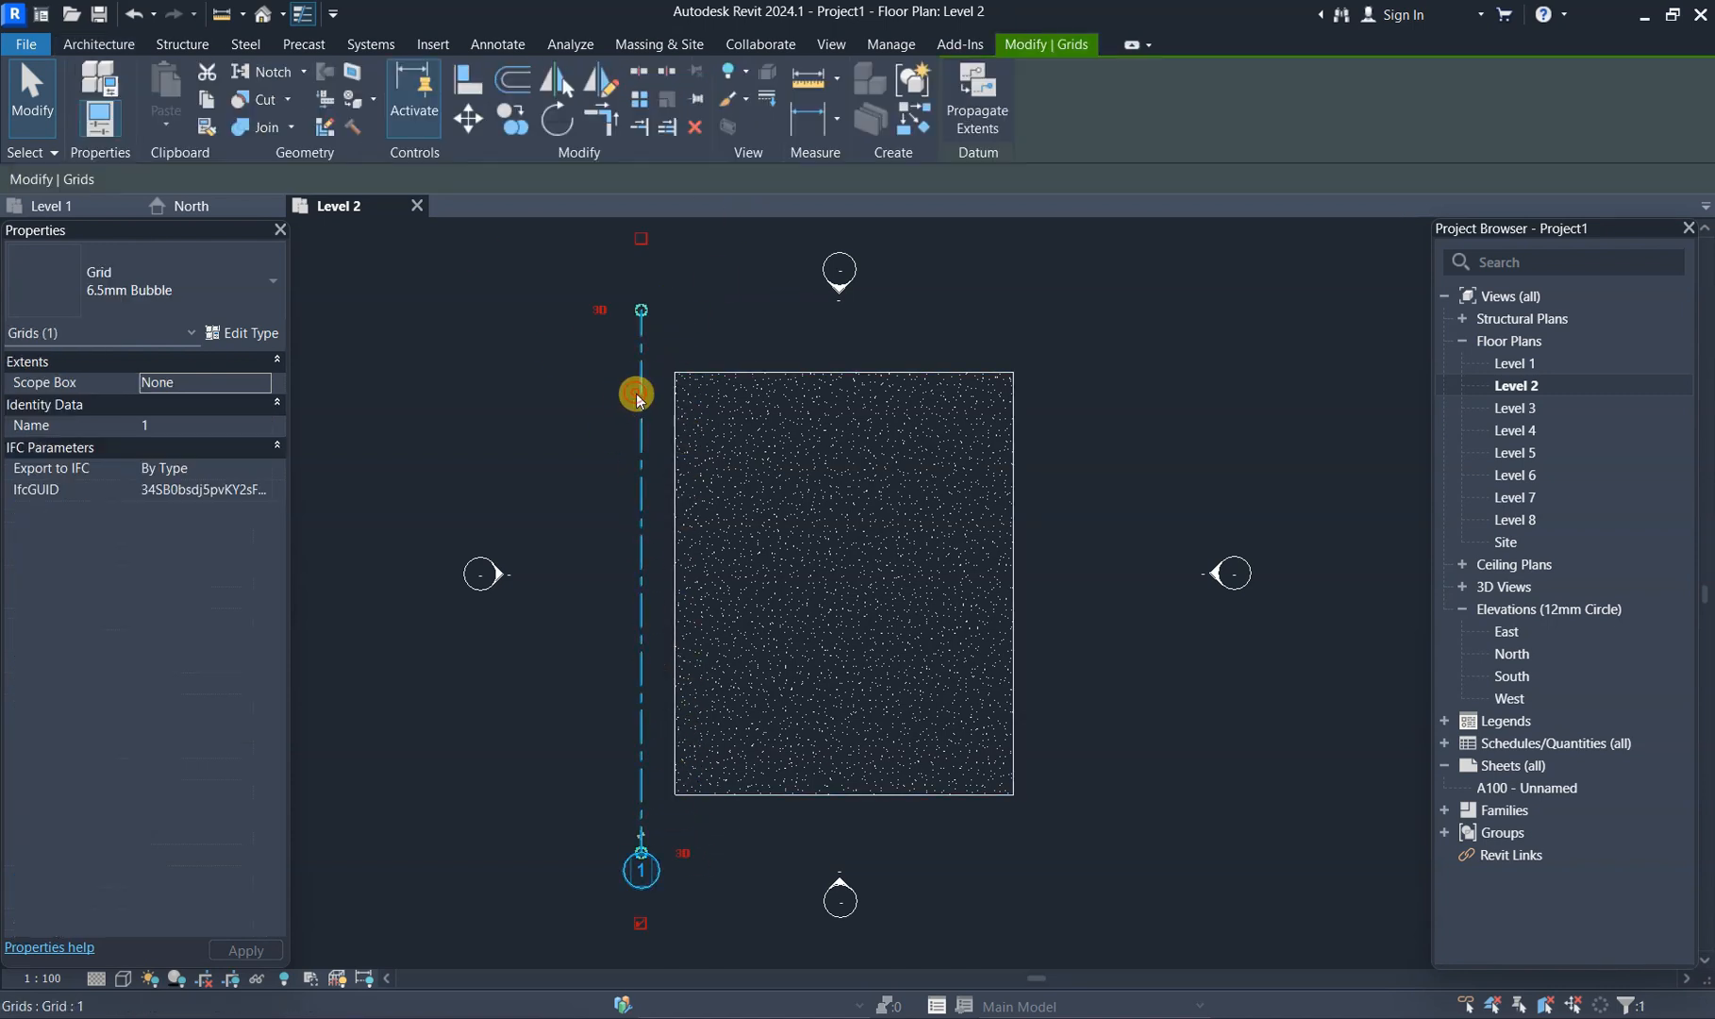
pyautogui.click(466, 80)
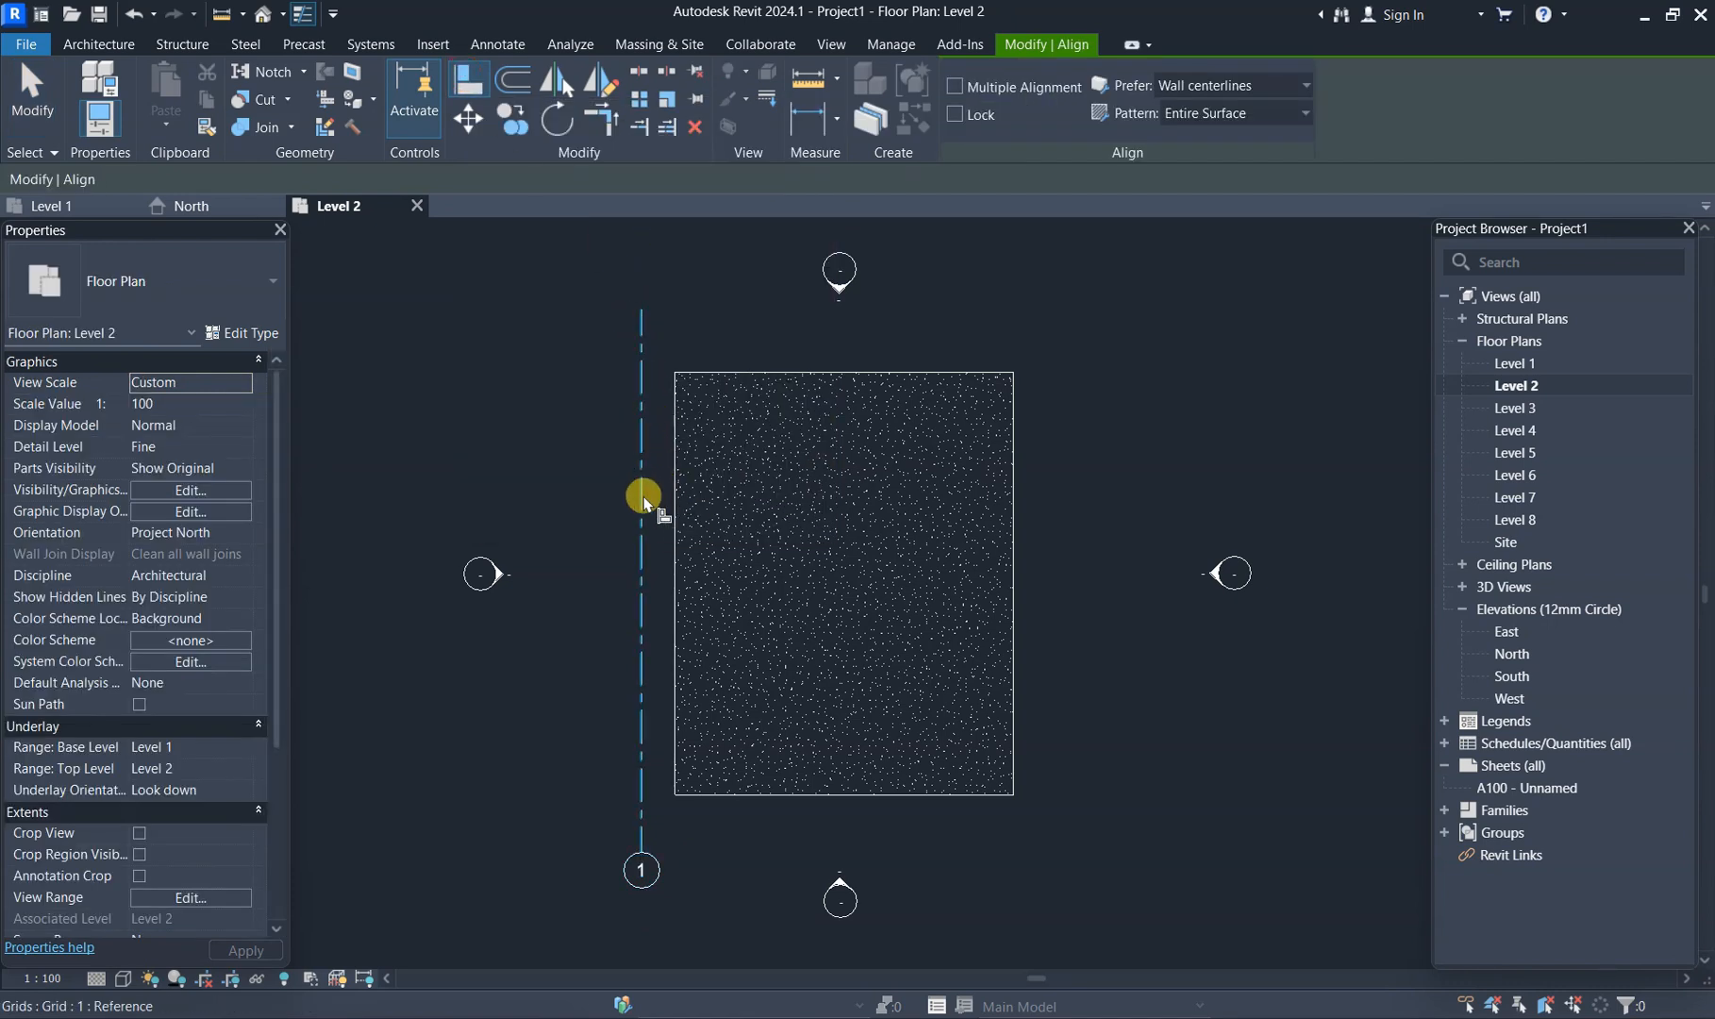
pyautogui.click(674, 530)
pyautogui.click(642, 533)
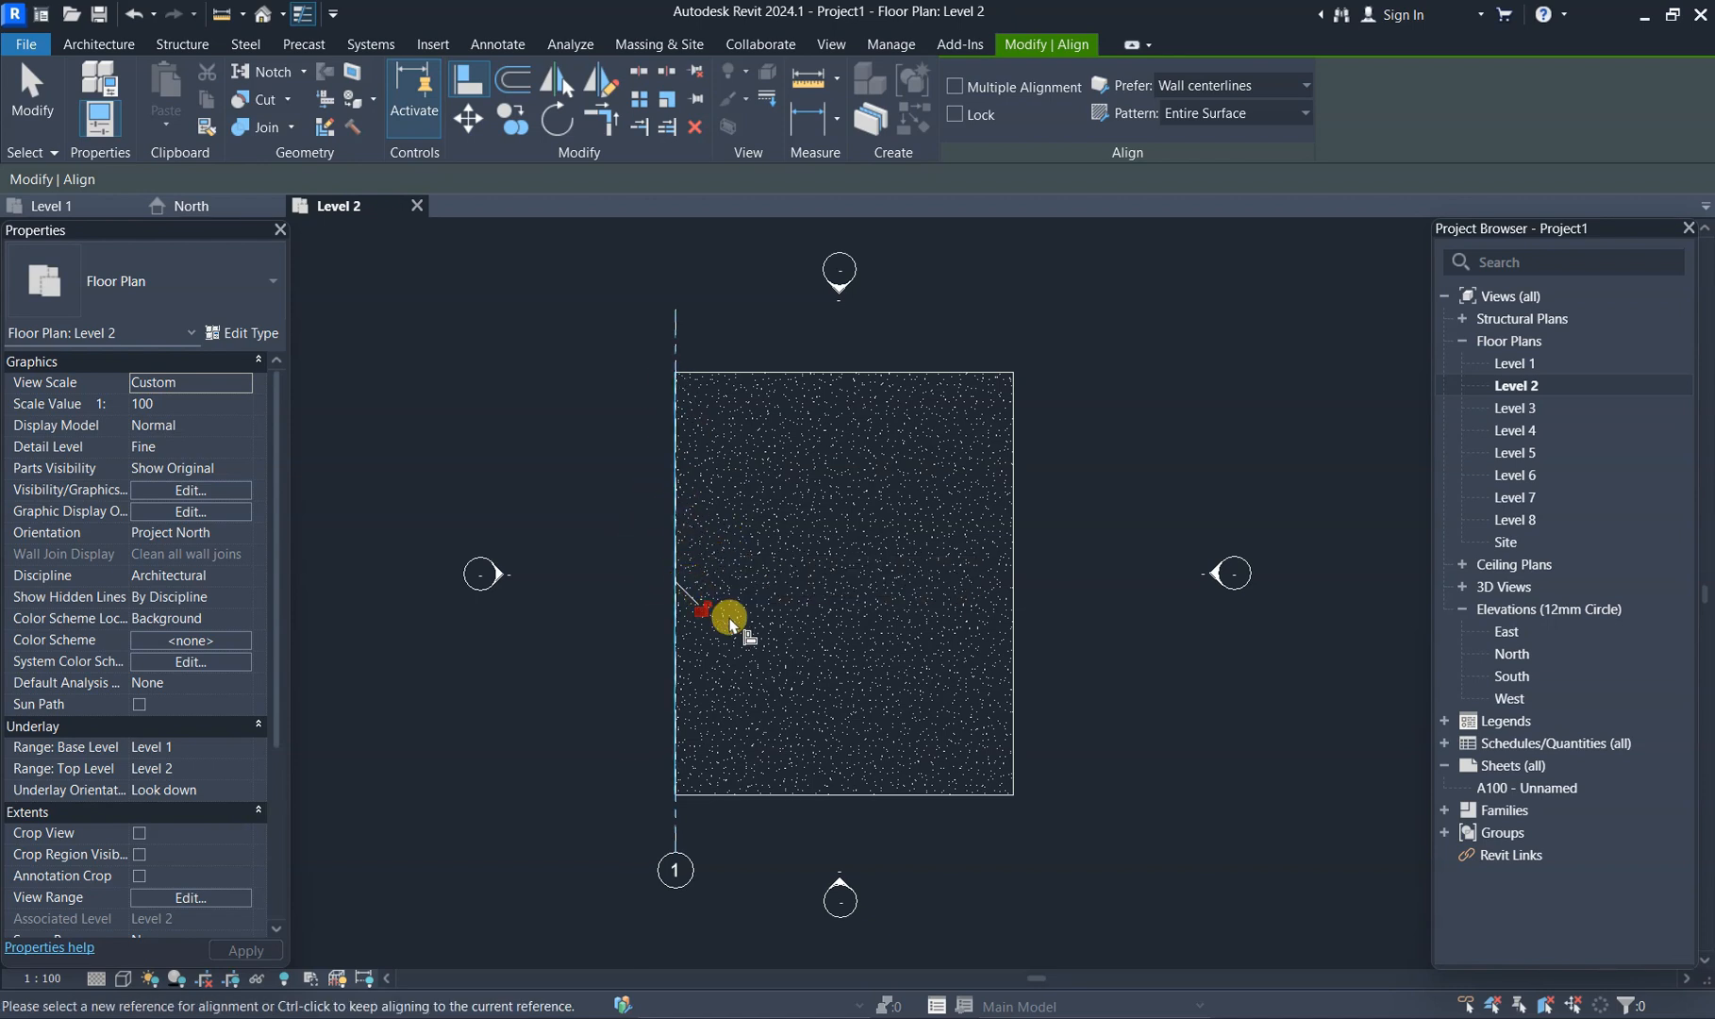
pyautogui.press('Escape')
pyautogui.press('Escape')
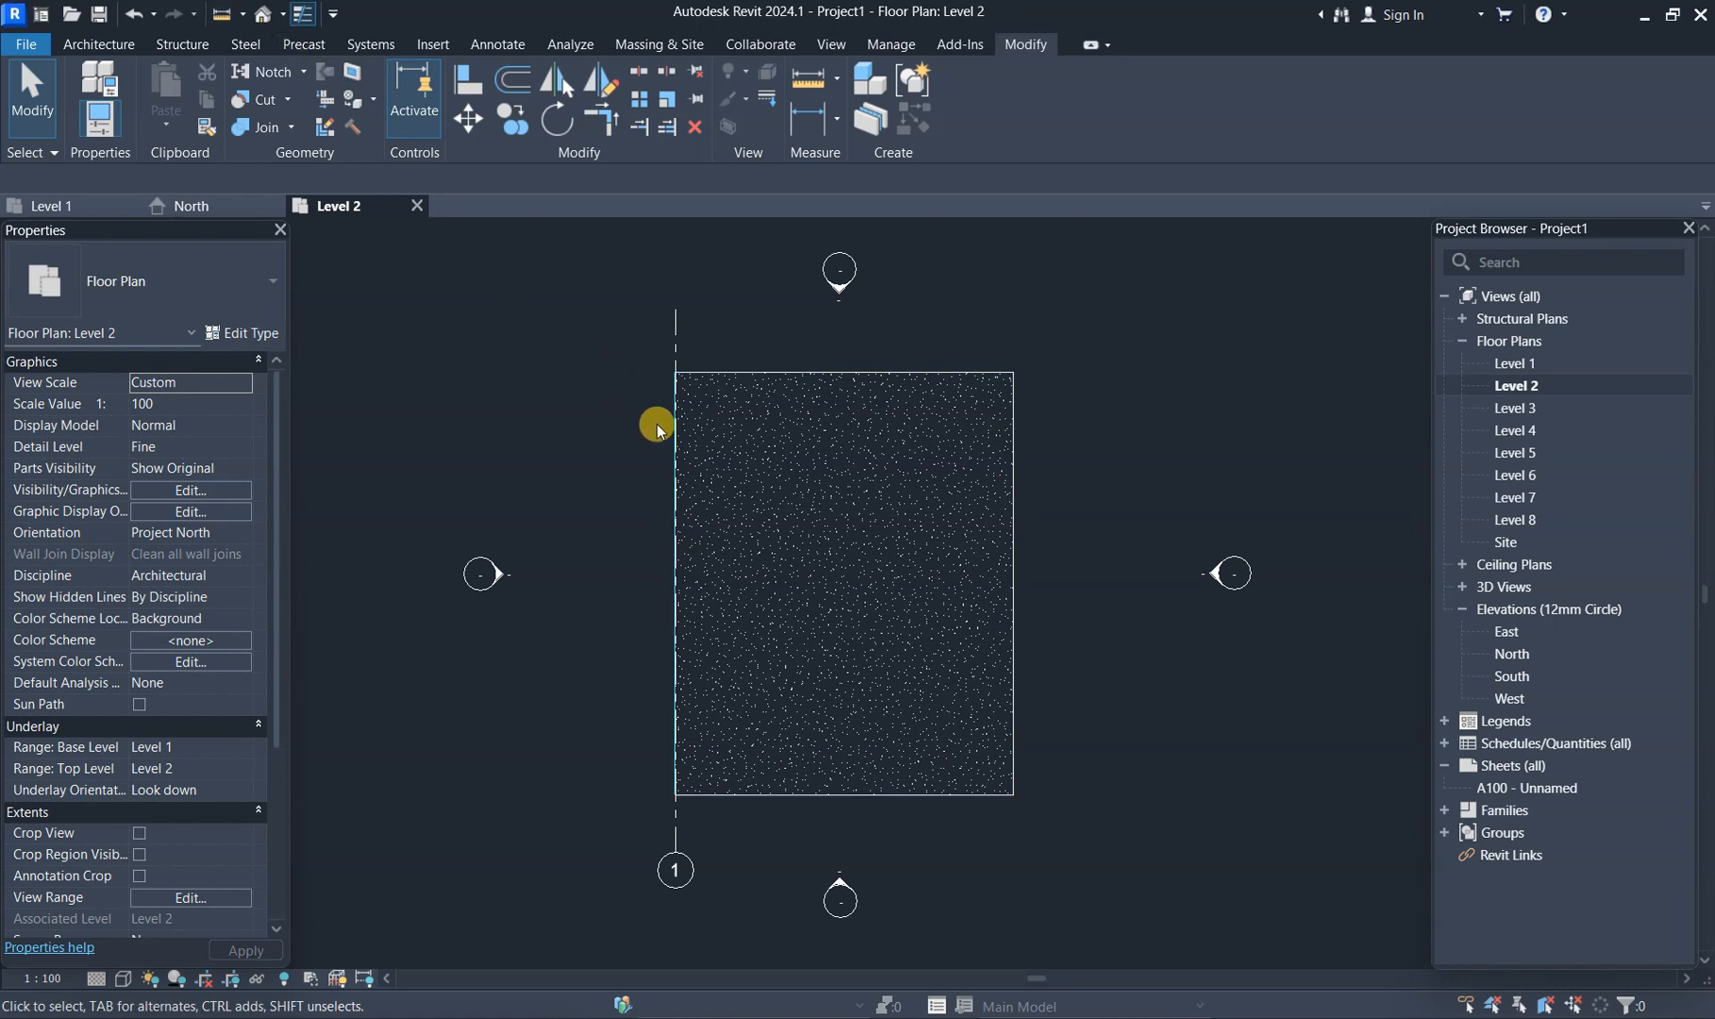
# - Add a second vertical grid by picking grid 1 with a 5' 0" offset towards the east
pyautogui.scroll(1, 674, 426)
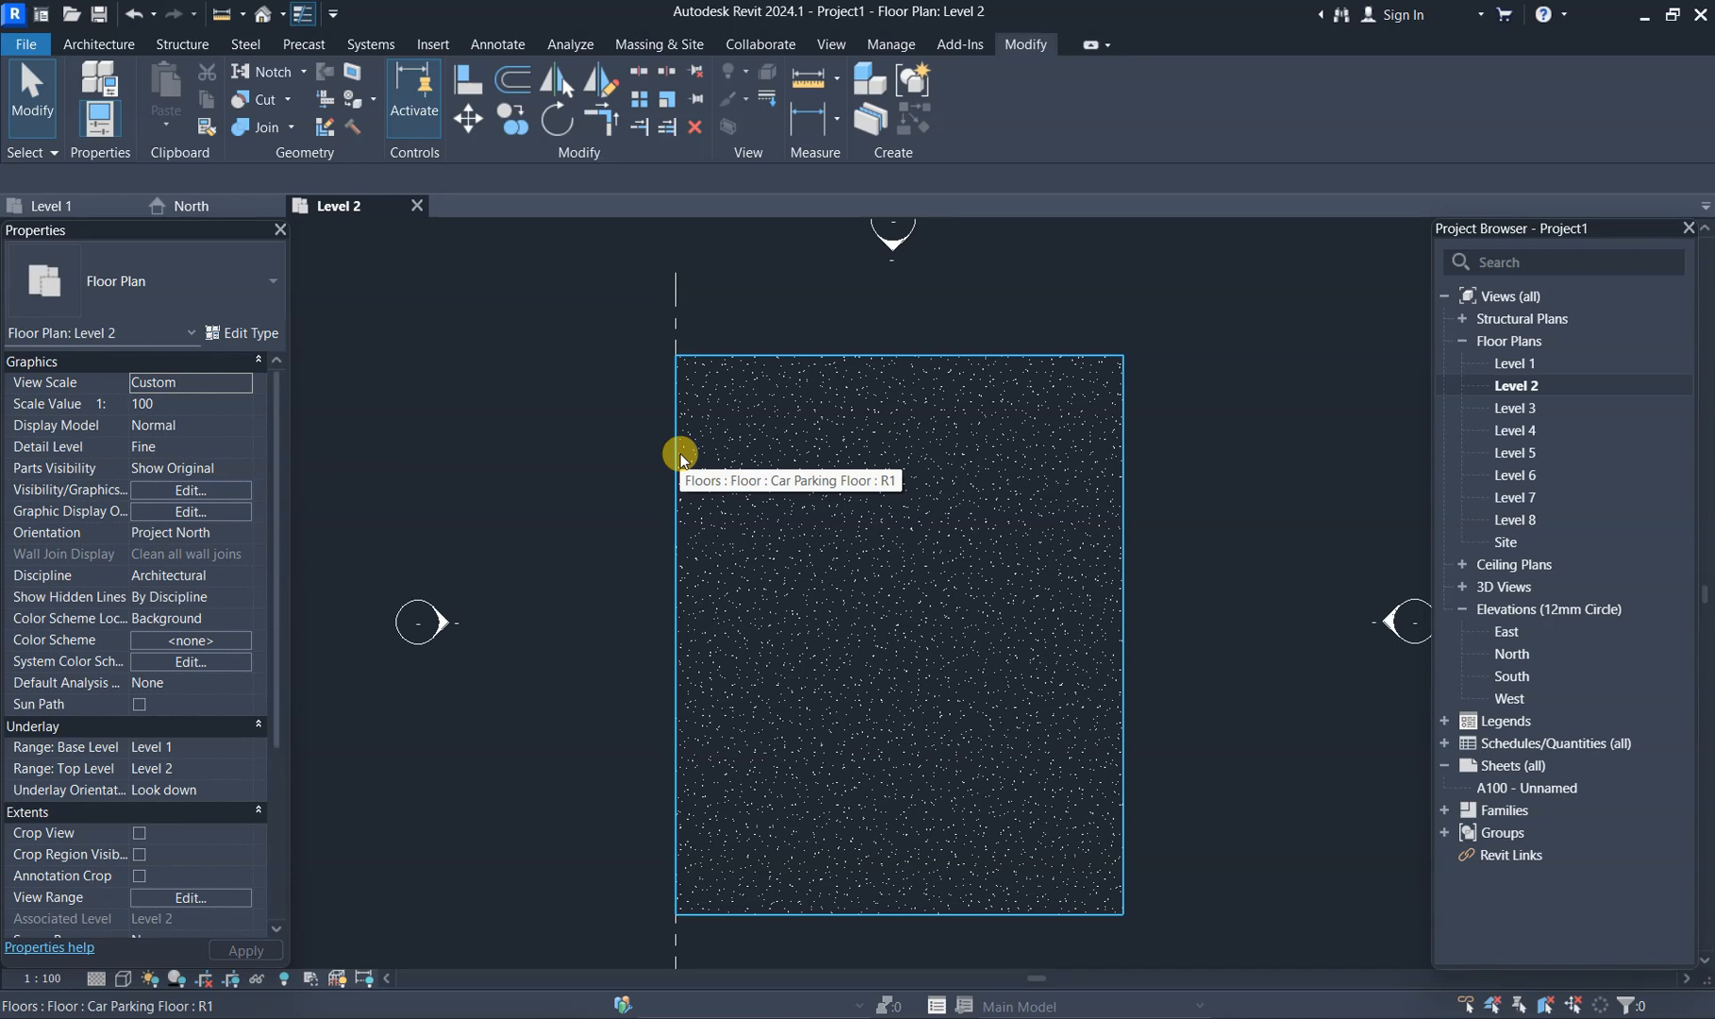
pyautogui.scroll(-1, 681, 457)
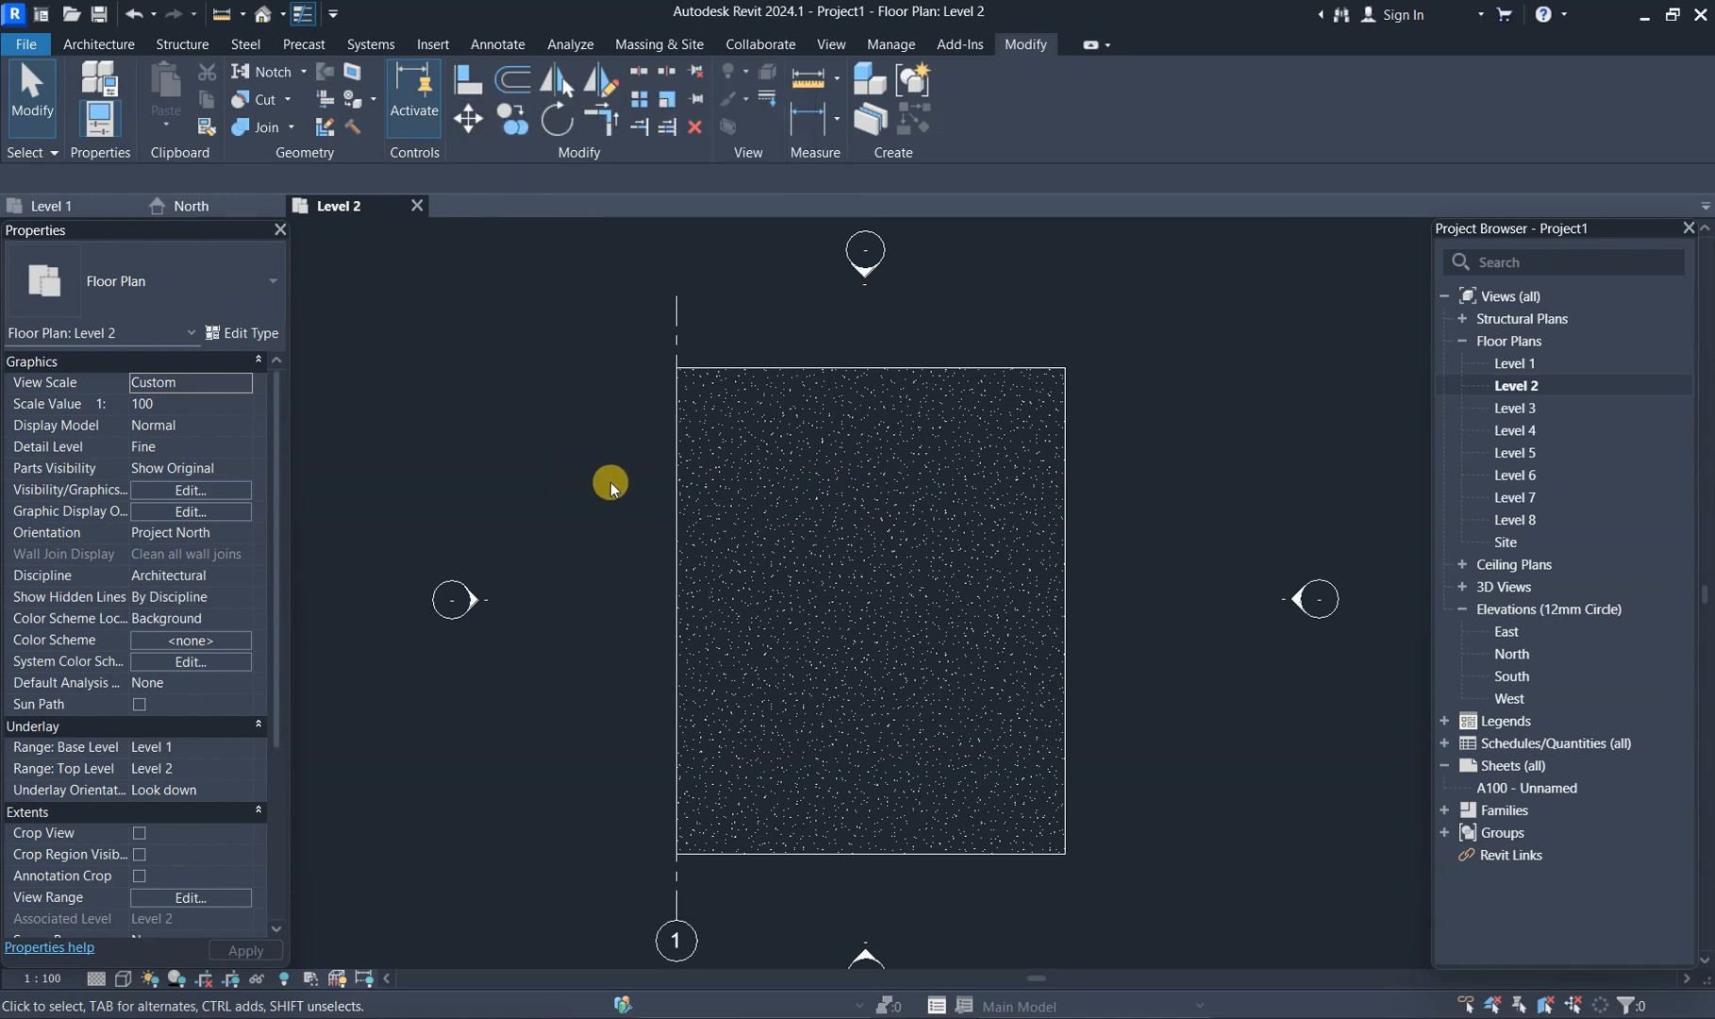
pyautogui.scroll(-1, 592, 539)
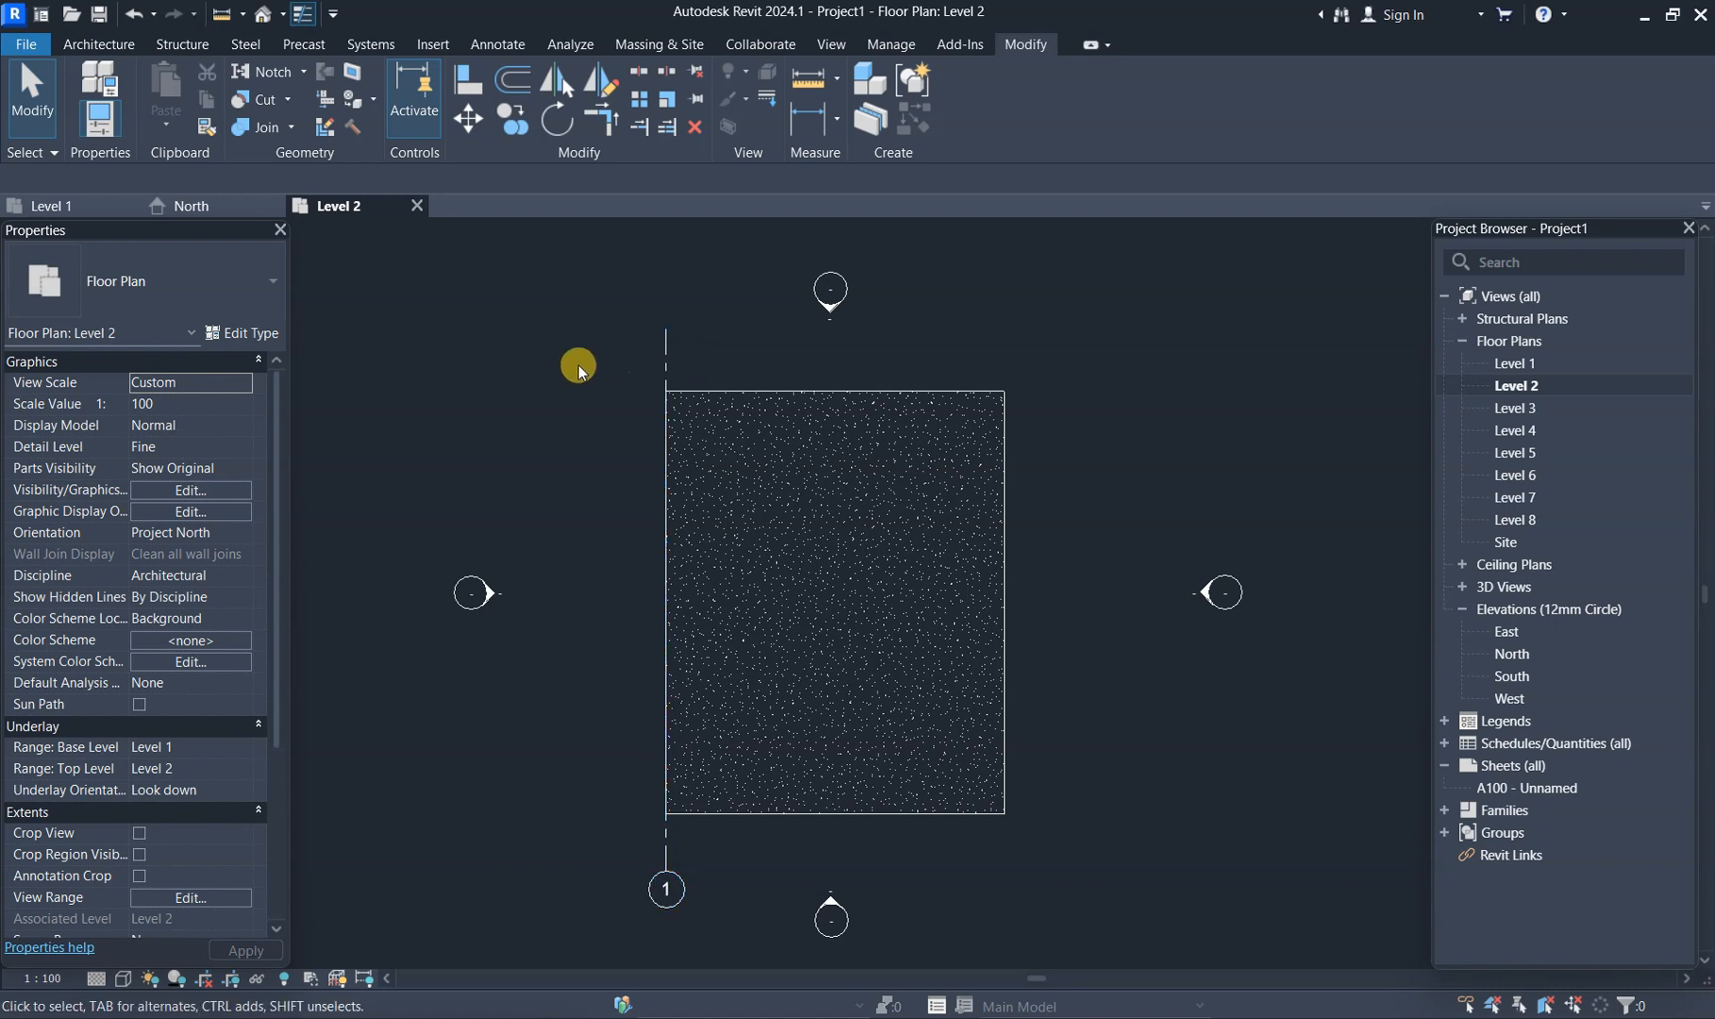
pyautogui.press('g')
pyautogui.press('r')
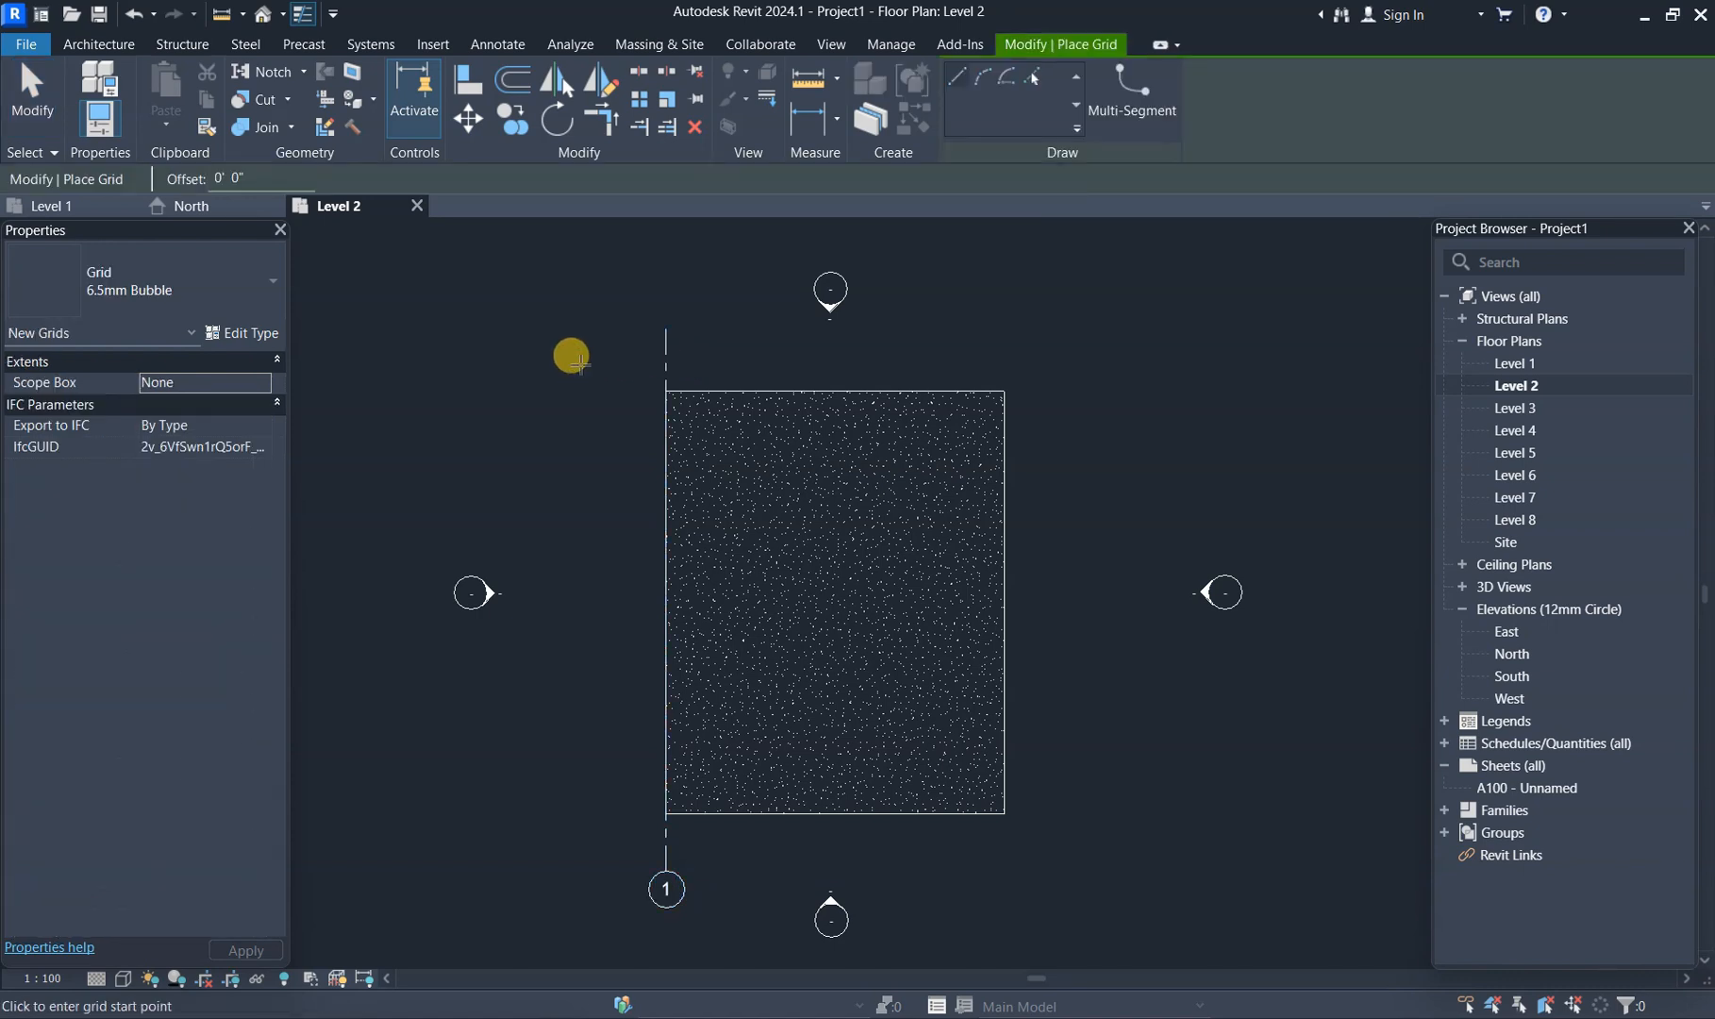
pyautogui.click(1035, 79)
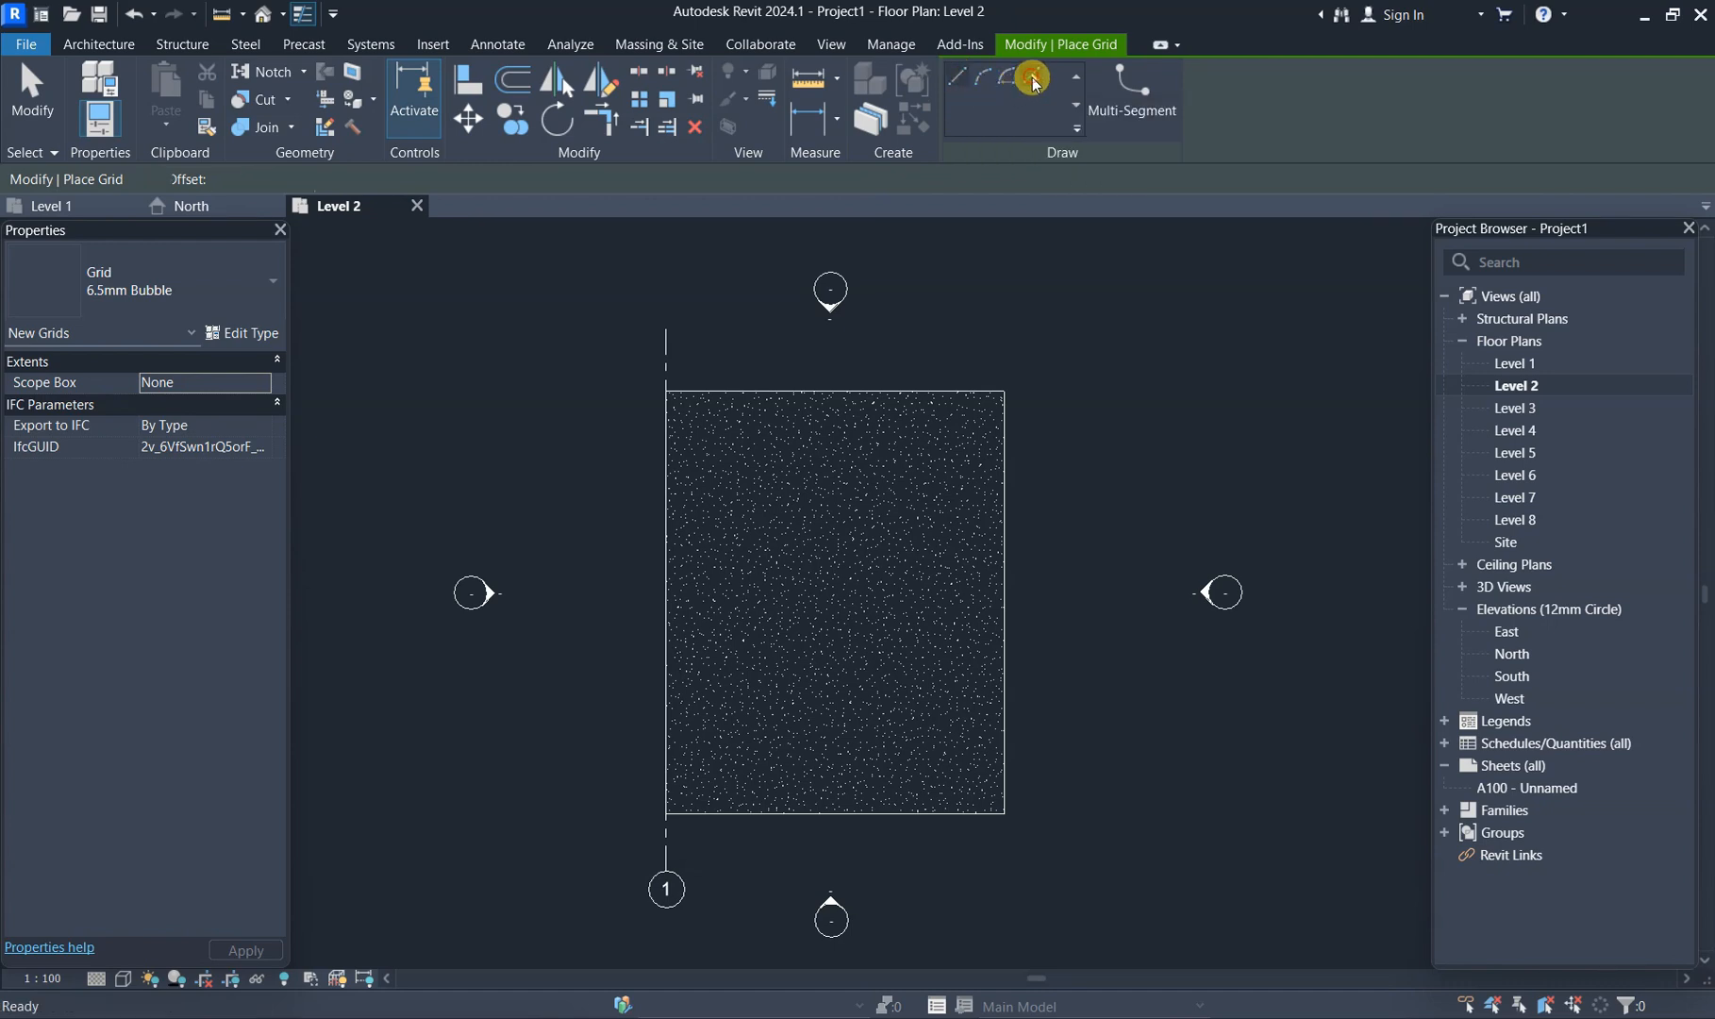
pyautogui.moveTo(245, 175); pyautogui.dragTo(187, 172)
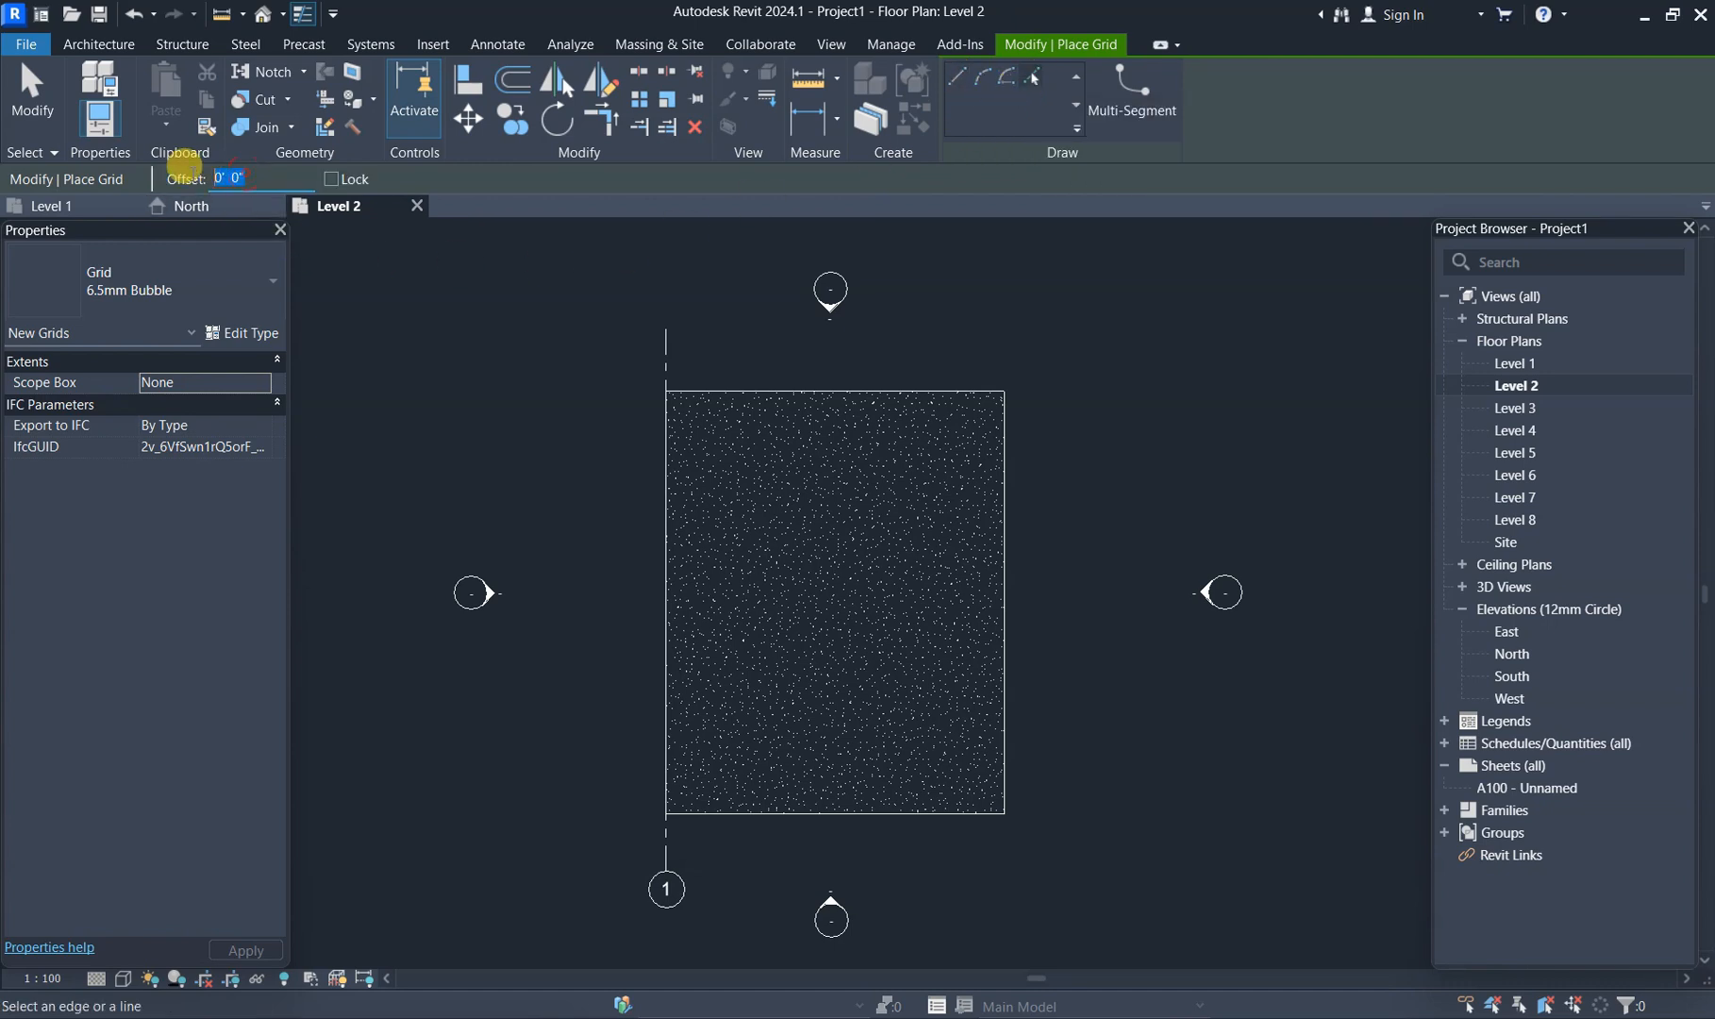
pyautogui.write('5')
pyautogui.press('Return')
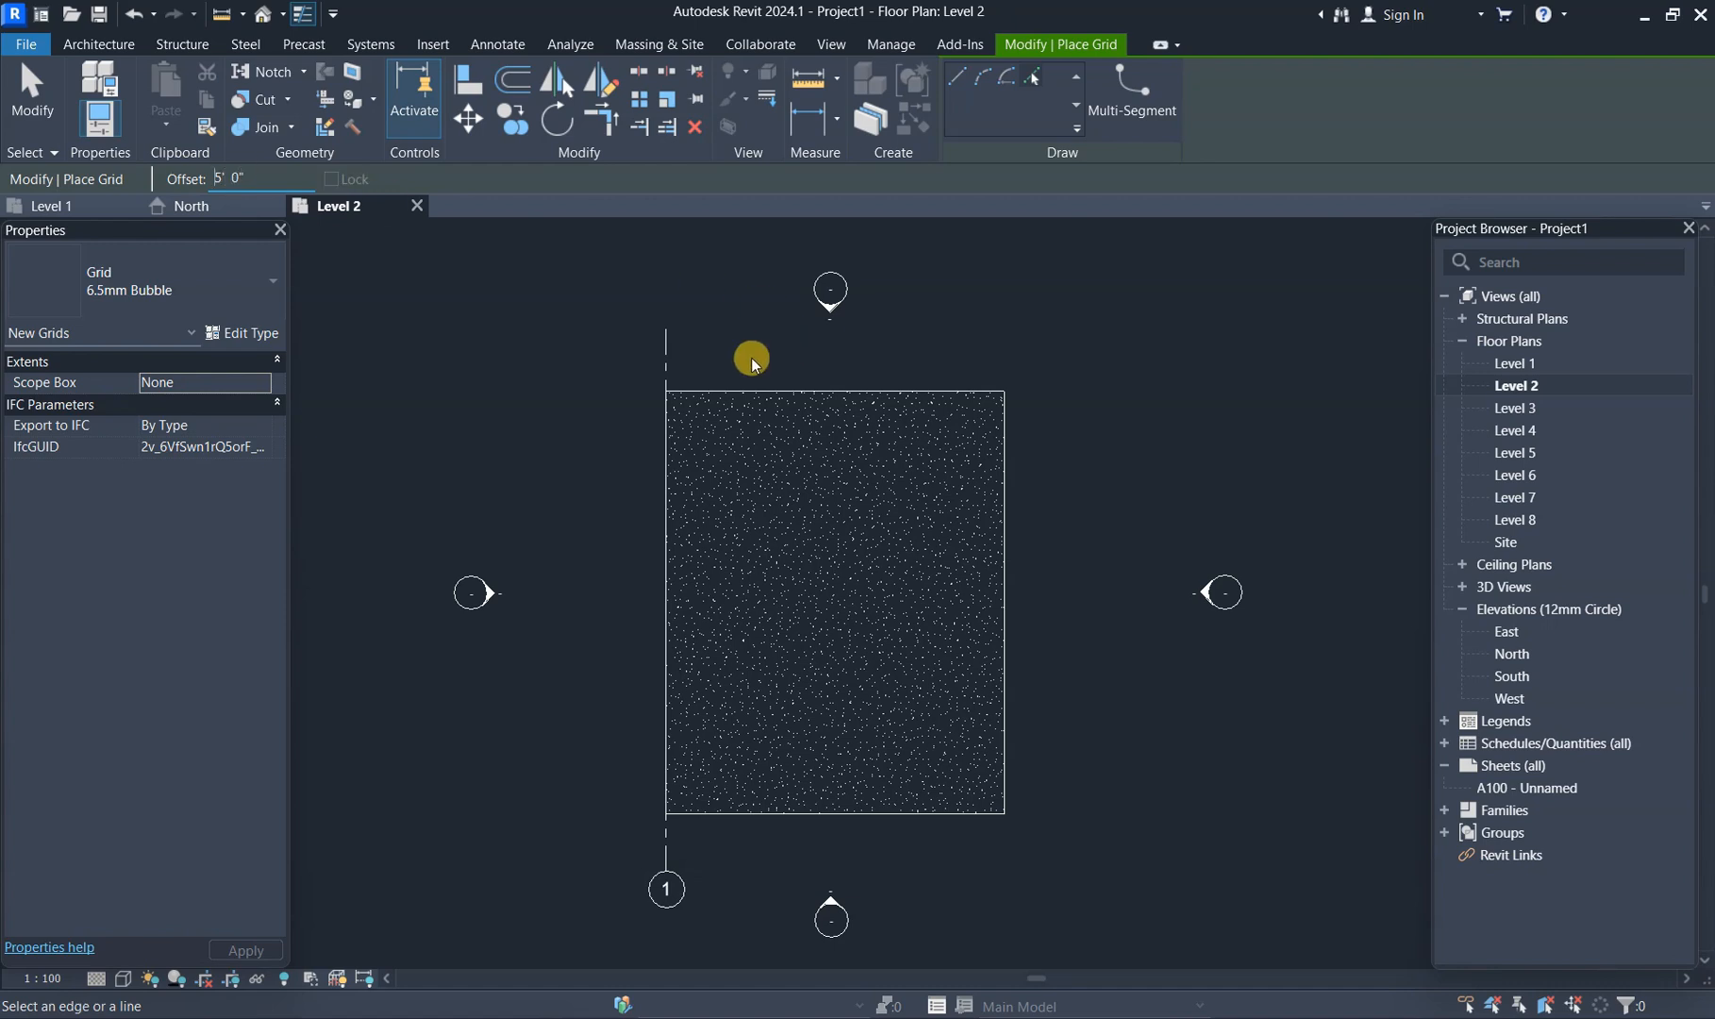
pyautogui.click(674, 372)
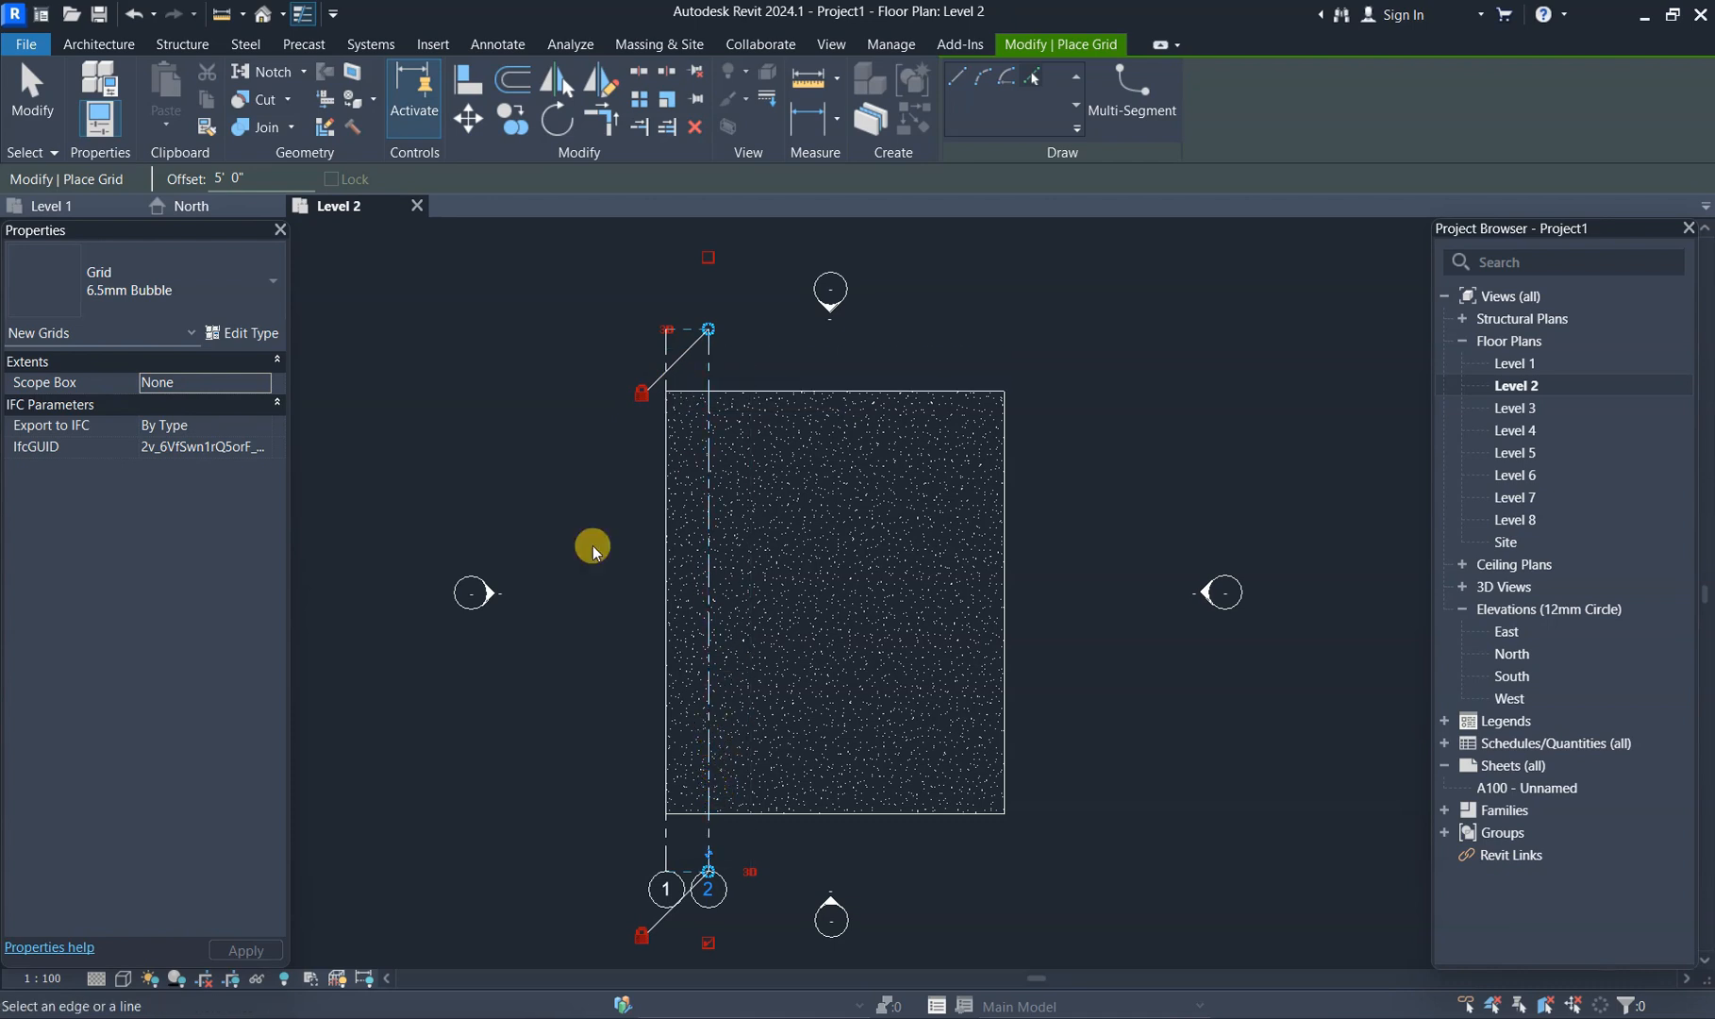
# - Add a vertical grid by picking grid 2 with a 0' 4 1/2" offset towards the east
pyautogui.moveTo(231, 170); pyautogui.dragTo(200, 180)
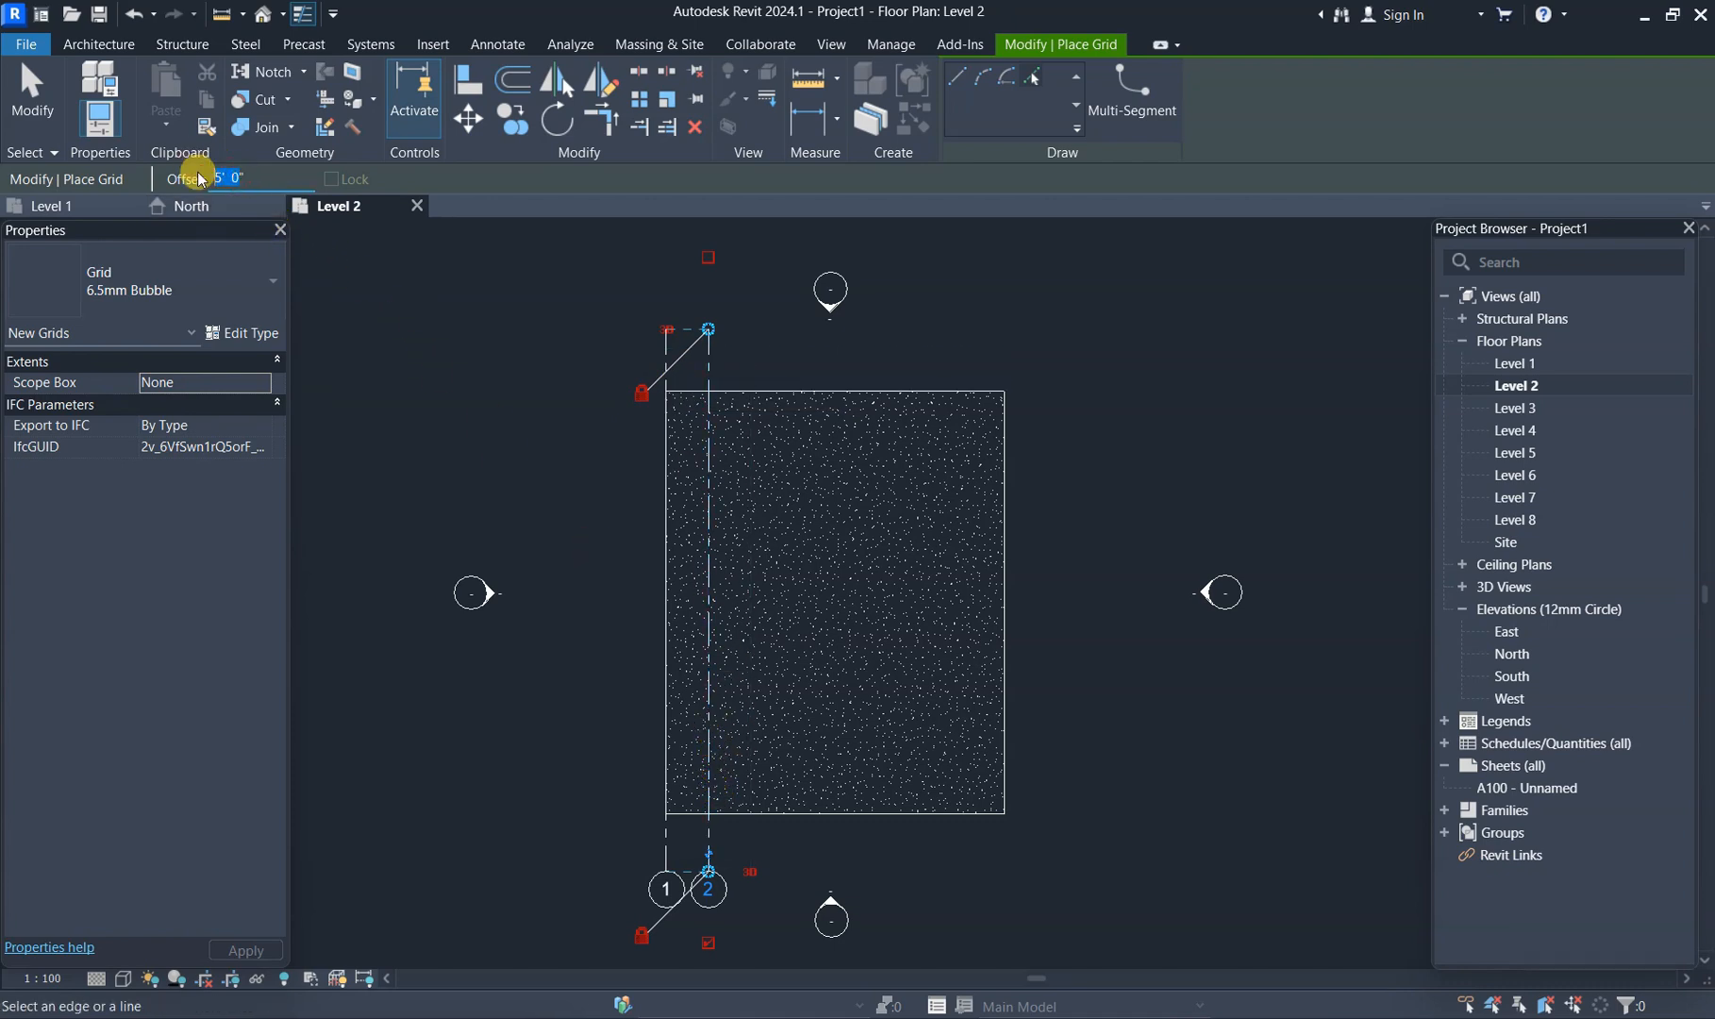
pyautogui.write('4 1/2')
pyautogui.scroll(2, 718, 434)
pyautogui.click(710, 434)
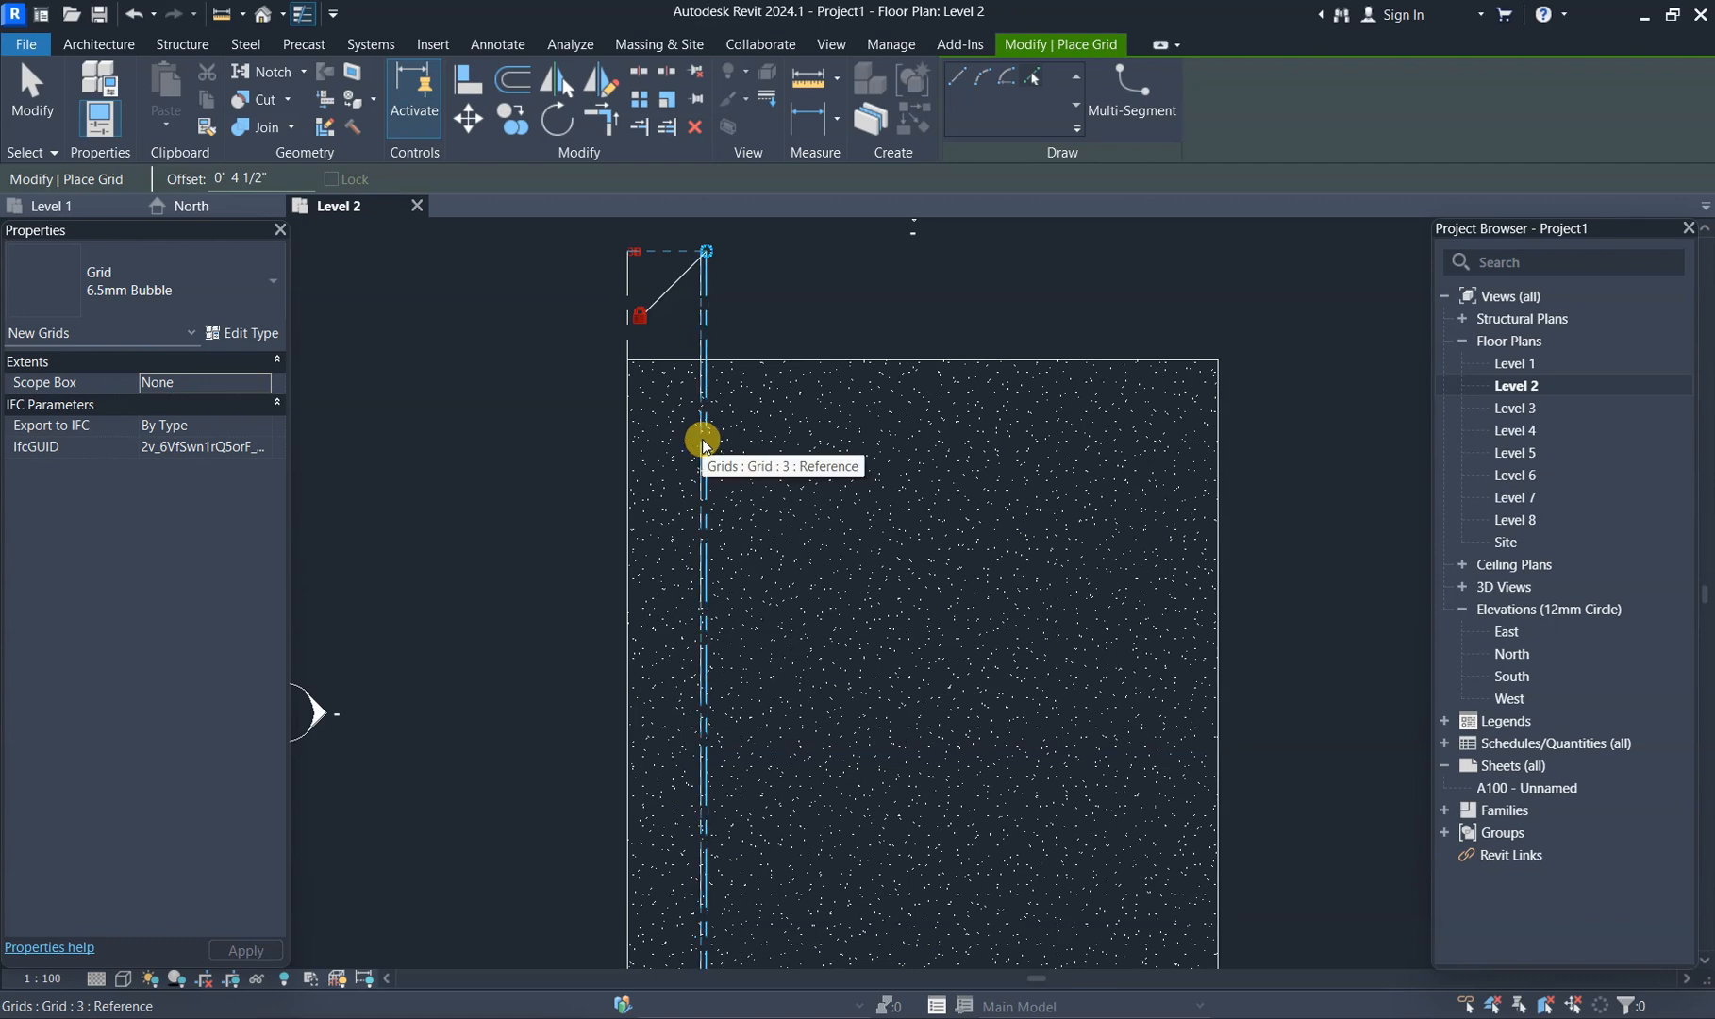
# - Add a vertical grid by picking grid 3 with a 10' 4 1/2" offset towards the east
pyautogui.scroll(-1, 703, 442)
pyautogui.scroll(-1, 703, 443)
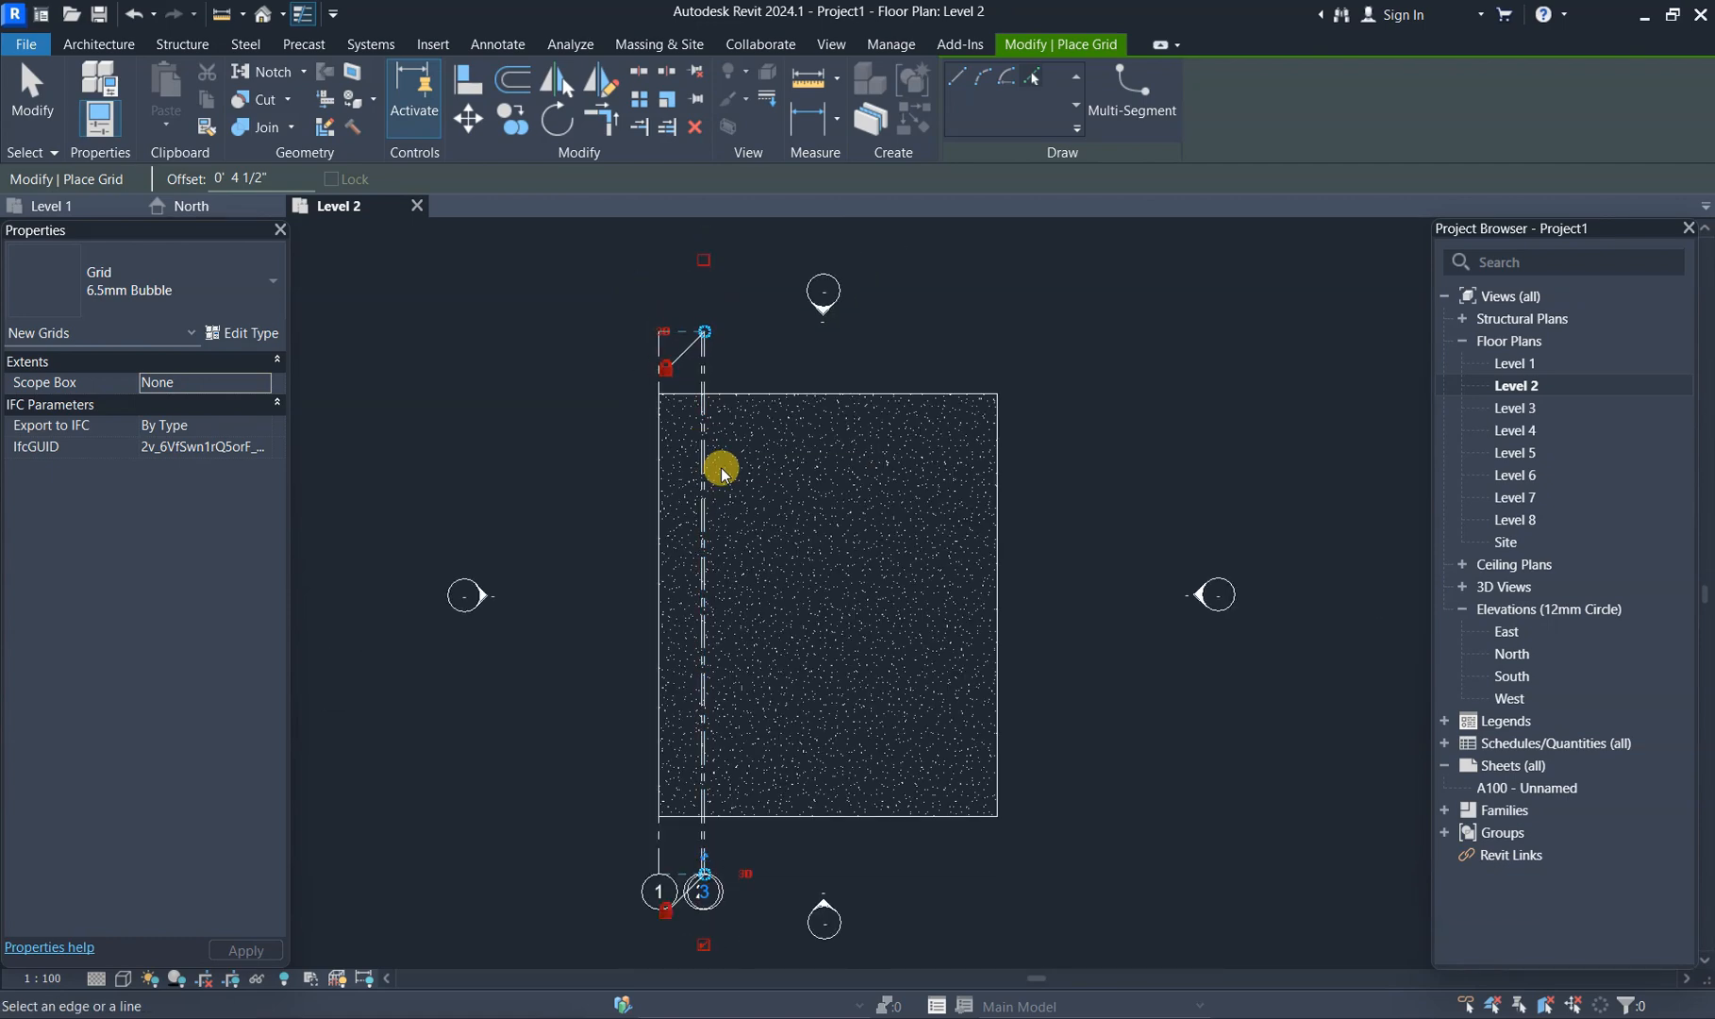
pyautogui.moveTo(261, 177); pyautogui.dragTo(185, 170)
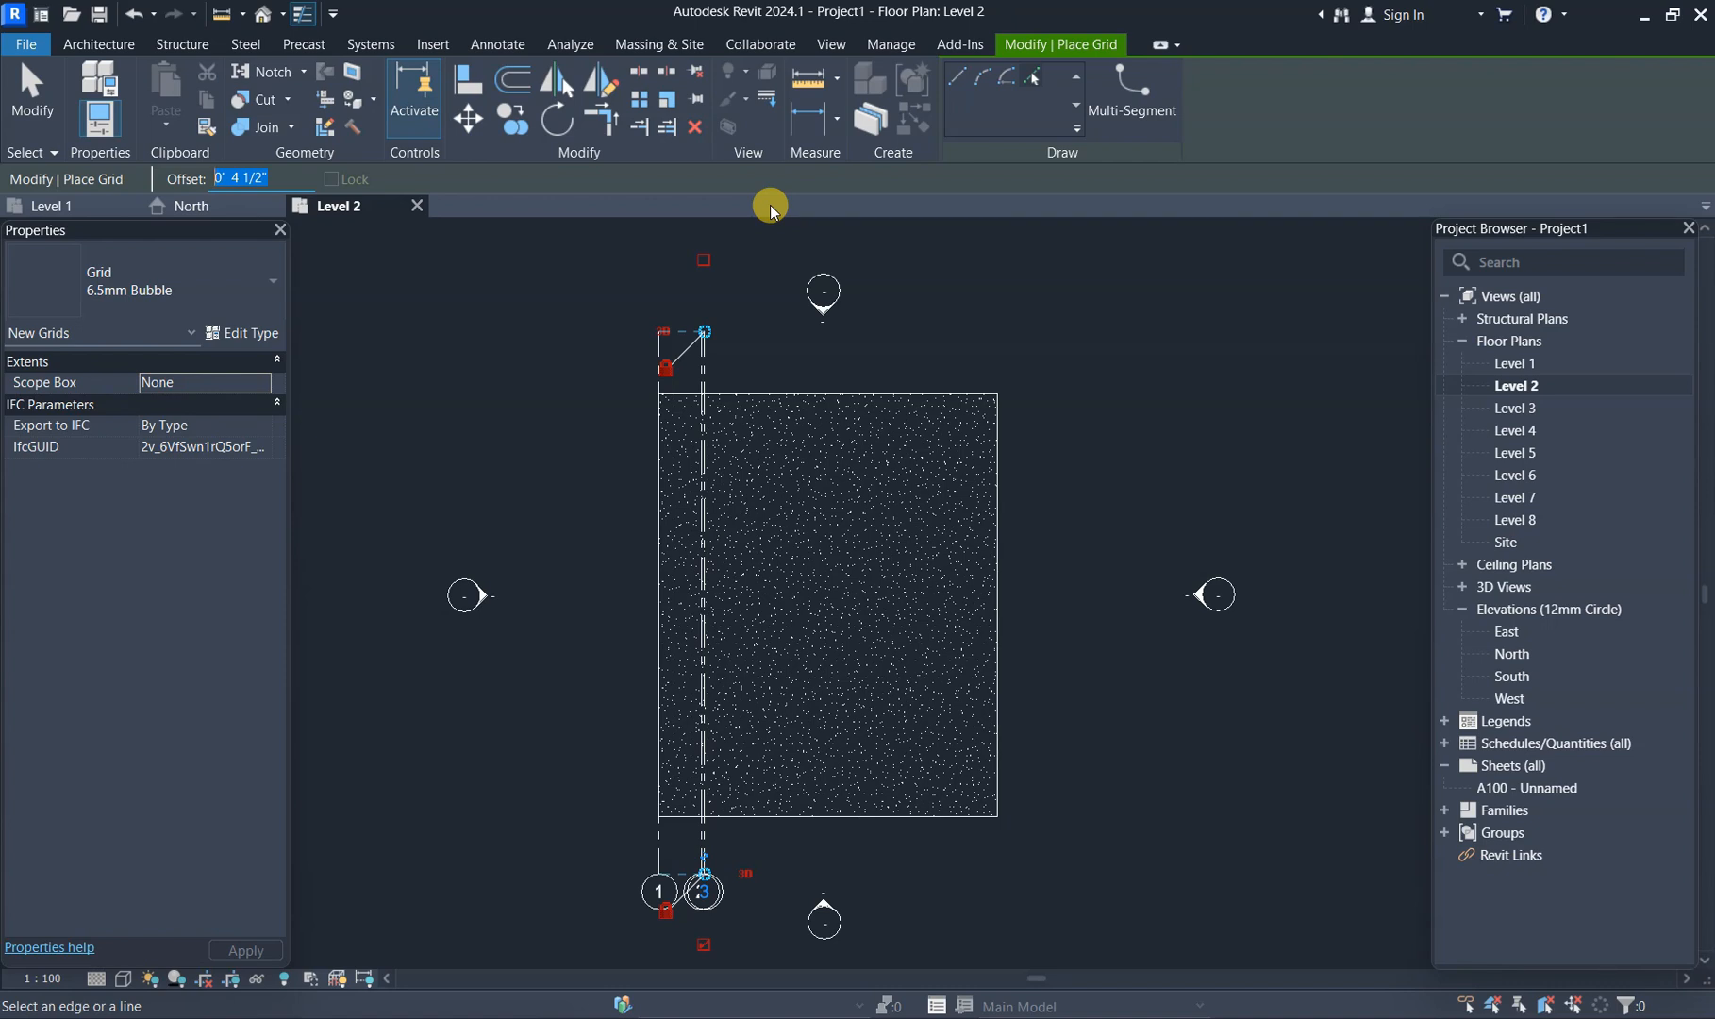
pyautogui.press('Left')
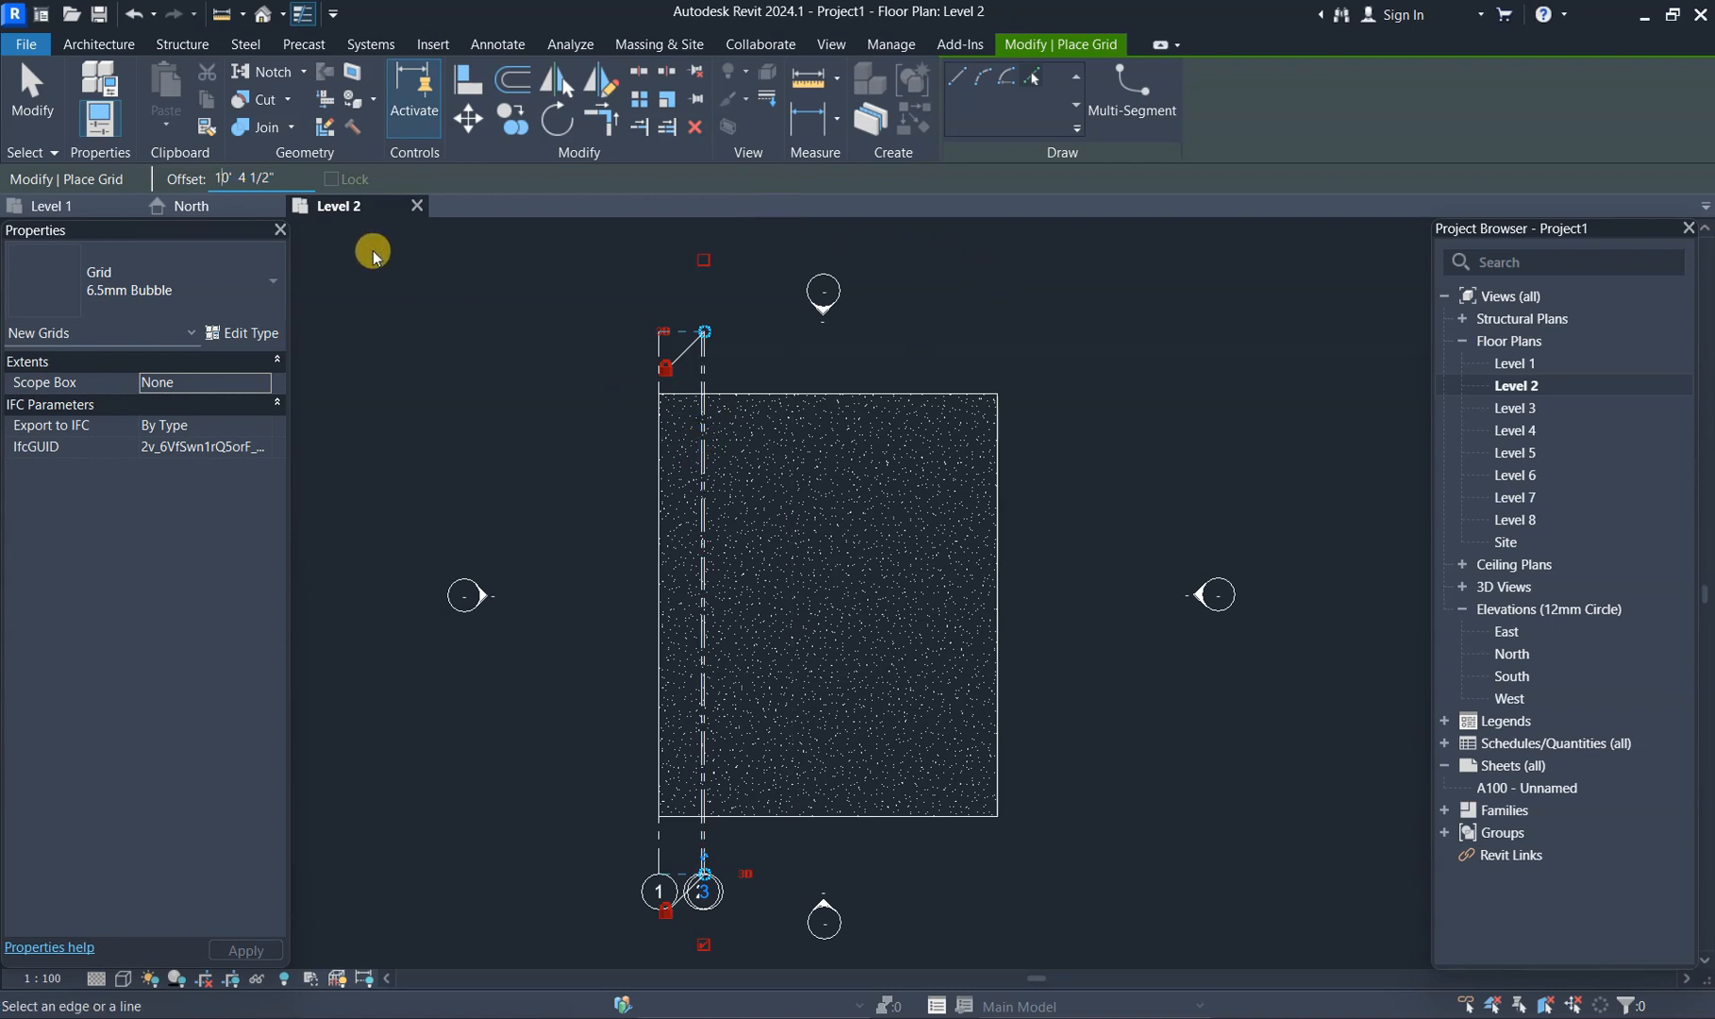
pyautogui.write('1')
pyautogui.scroll(3, 711, 485)
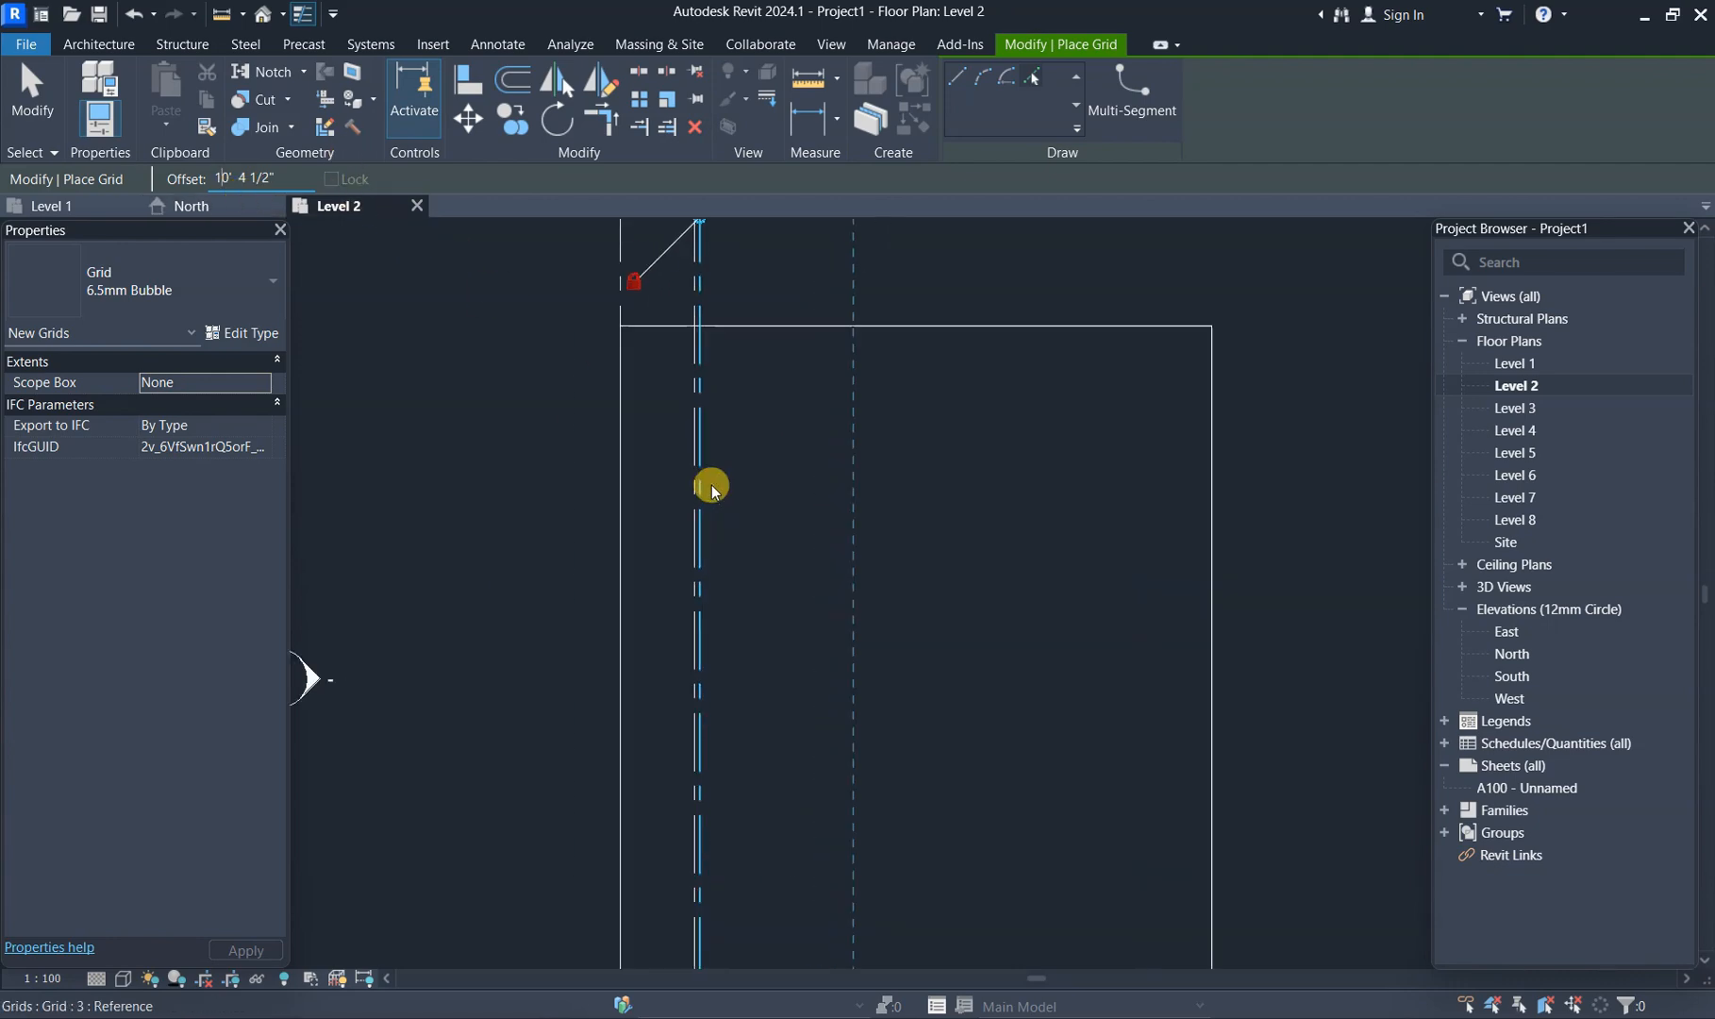
pyautogui.click(702, 456)
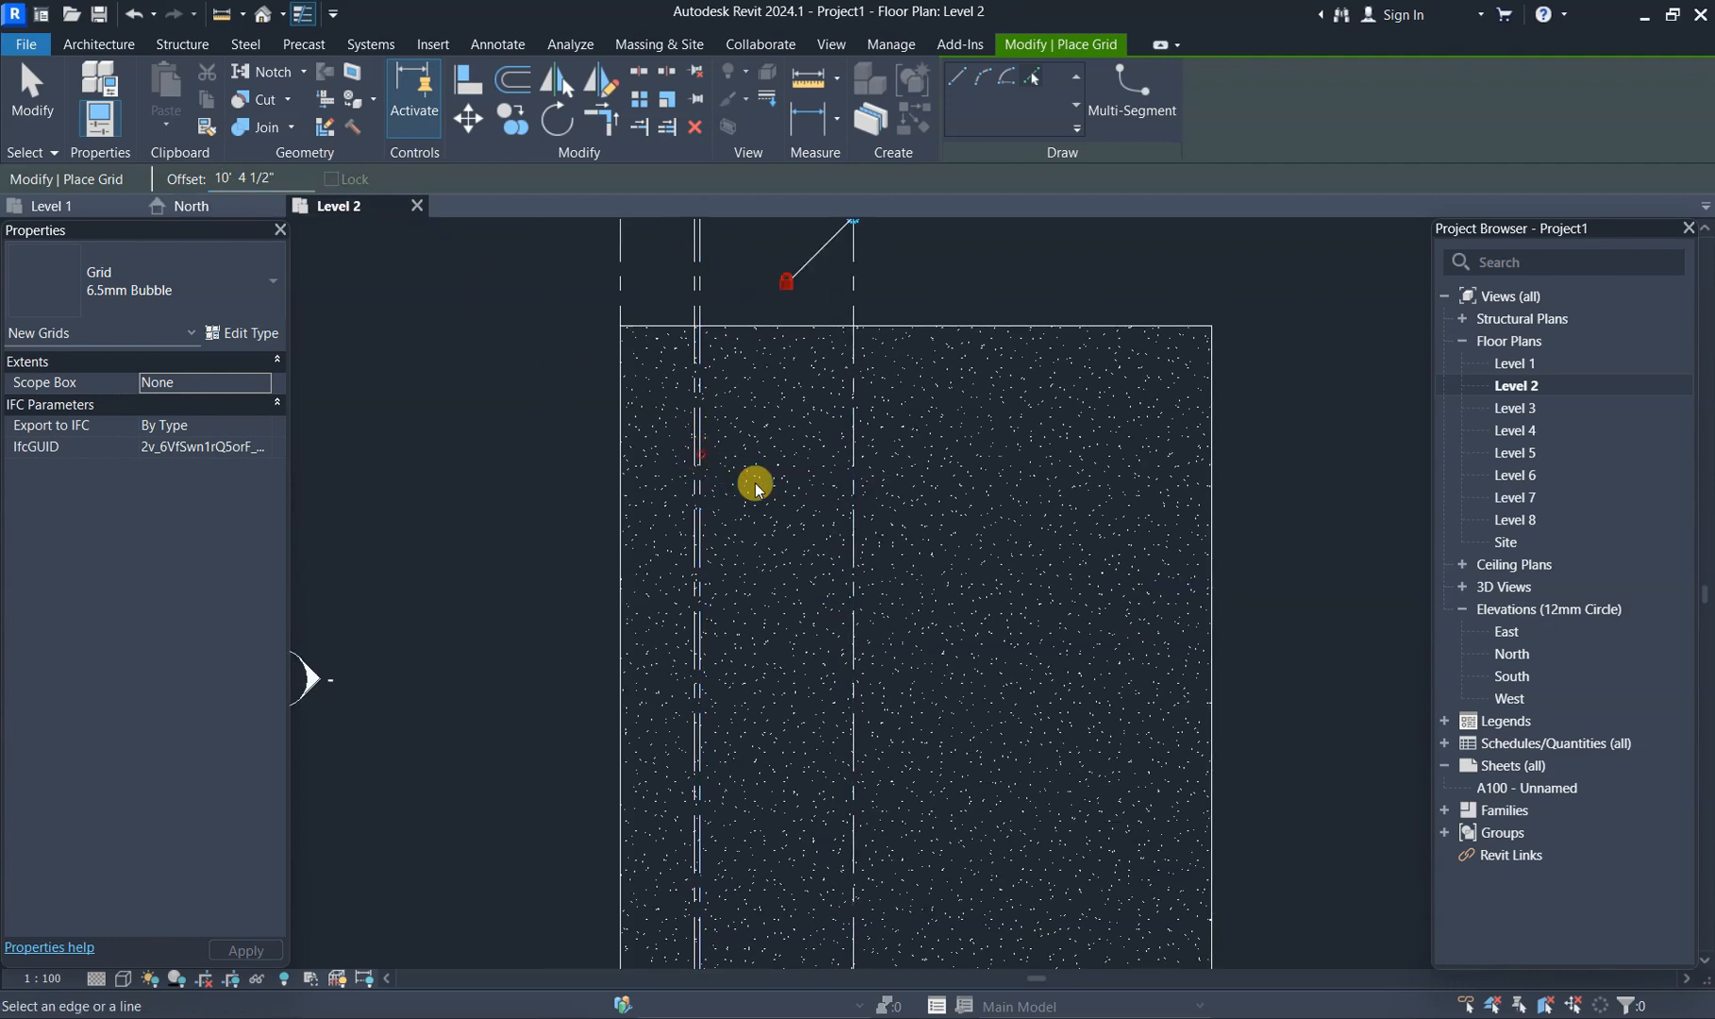
# - Add a vertical grid by picking grid 4 with an 8' 6" offset towards the east
pyautogui.scroll(-2, 814, 498)
pyautogui.moveTo(292, 177); pyautogui.dragTo(186, 161)
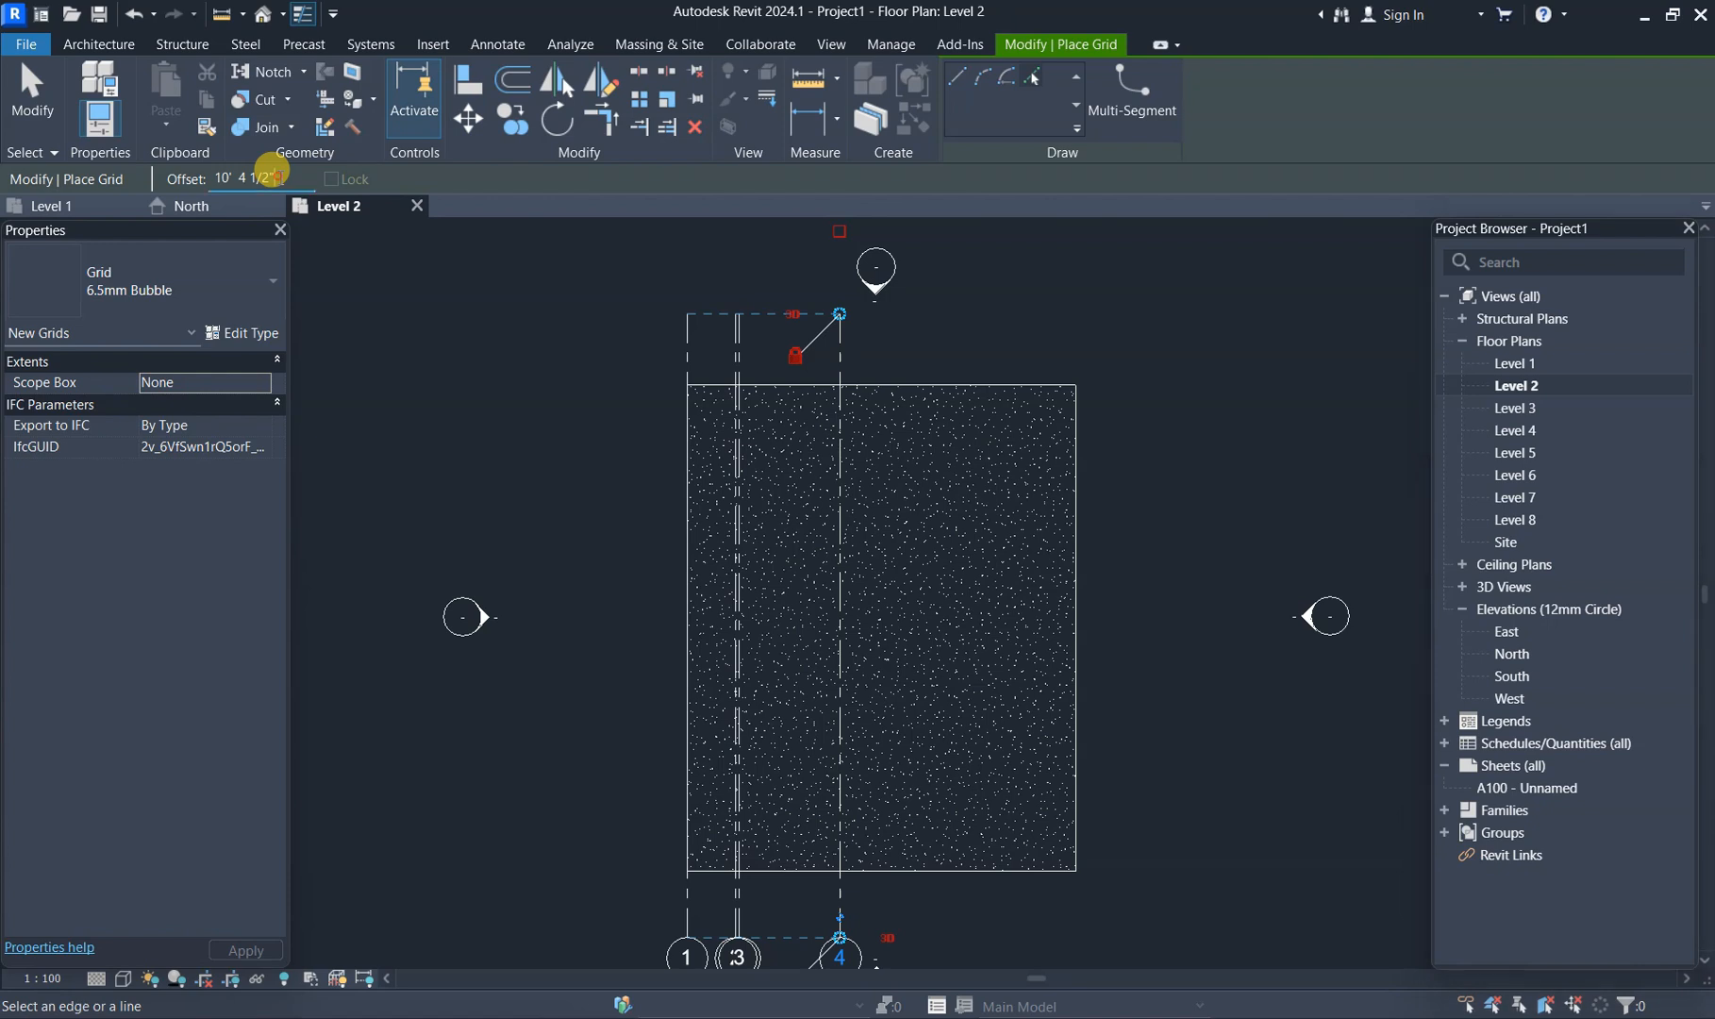
pyautogui.moveTo(276, 176); pyautogui.dragTo(201, 183)
pyautogui.write("8' 6")
pyautogui.click(848, 411)
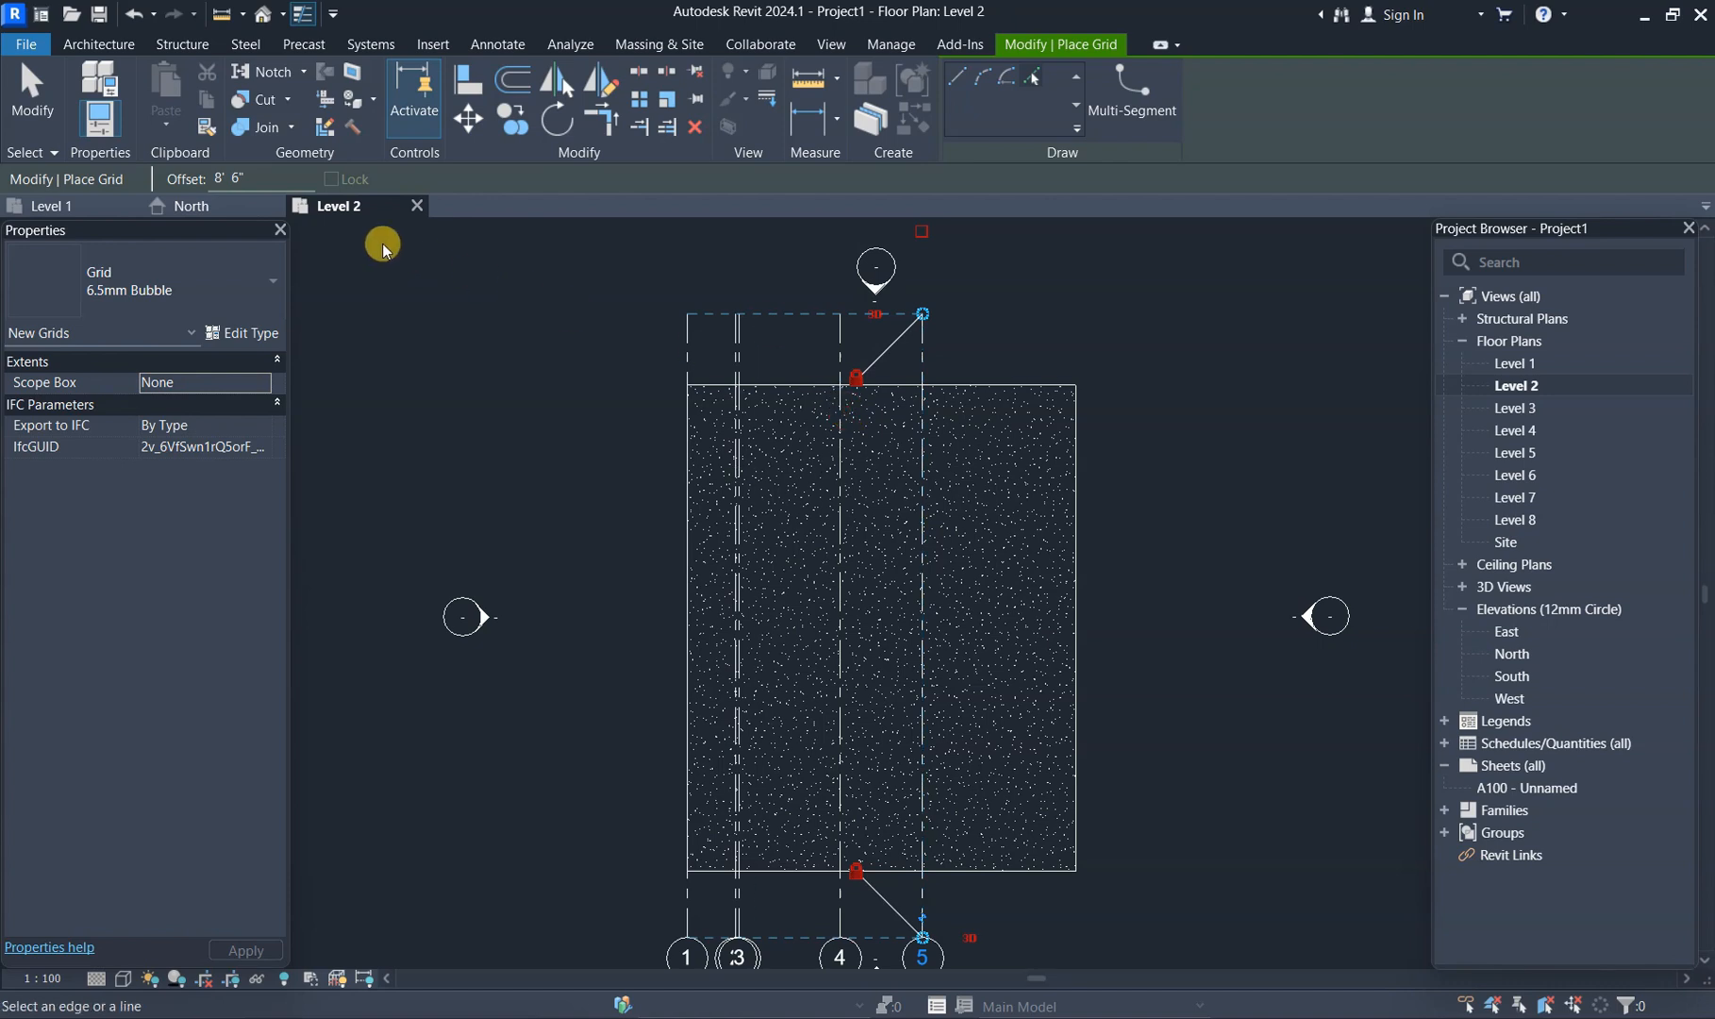
# - Add two more vertical grids towards the east, one offset 1' 1 1/2" from grid 5 and one offset 4' 7 1/2" from grid 6
pyautogui.moveTo(247, 178); pyautogui.dragTo(172, 170)
pyautogui.write('1')
pyautogui.click(933, 368)
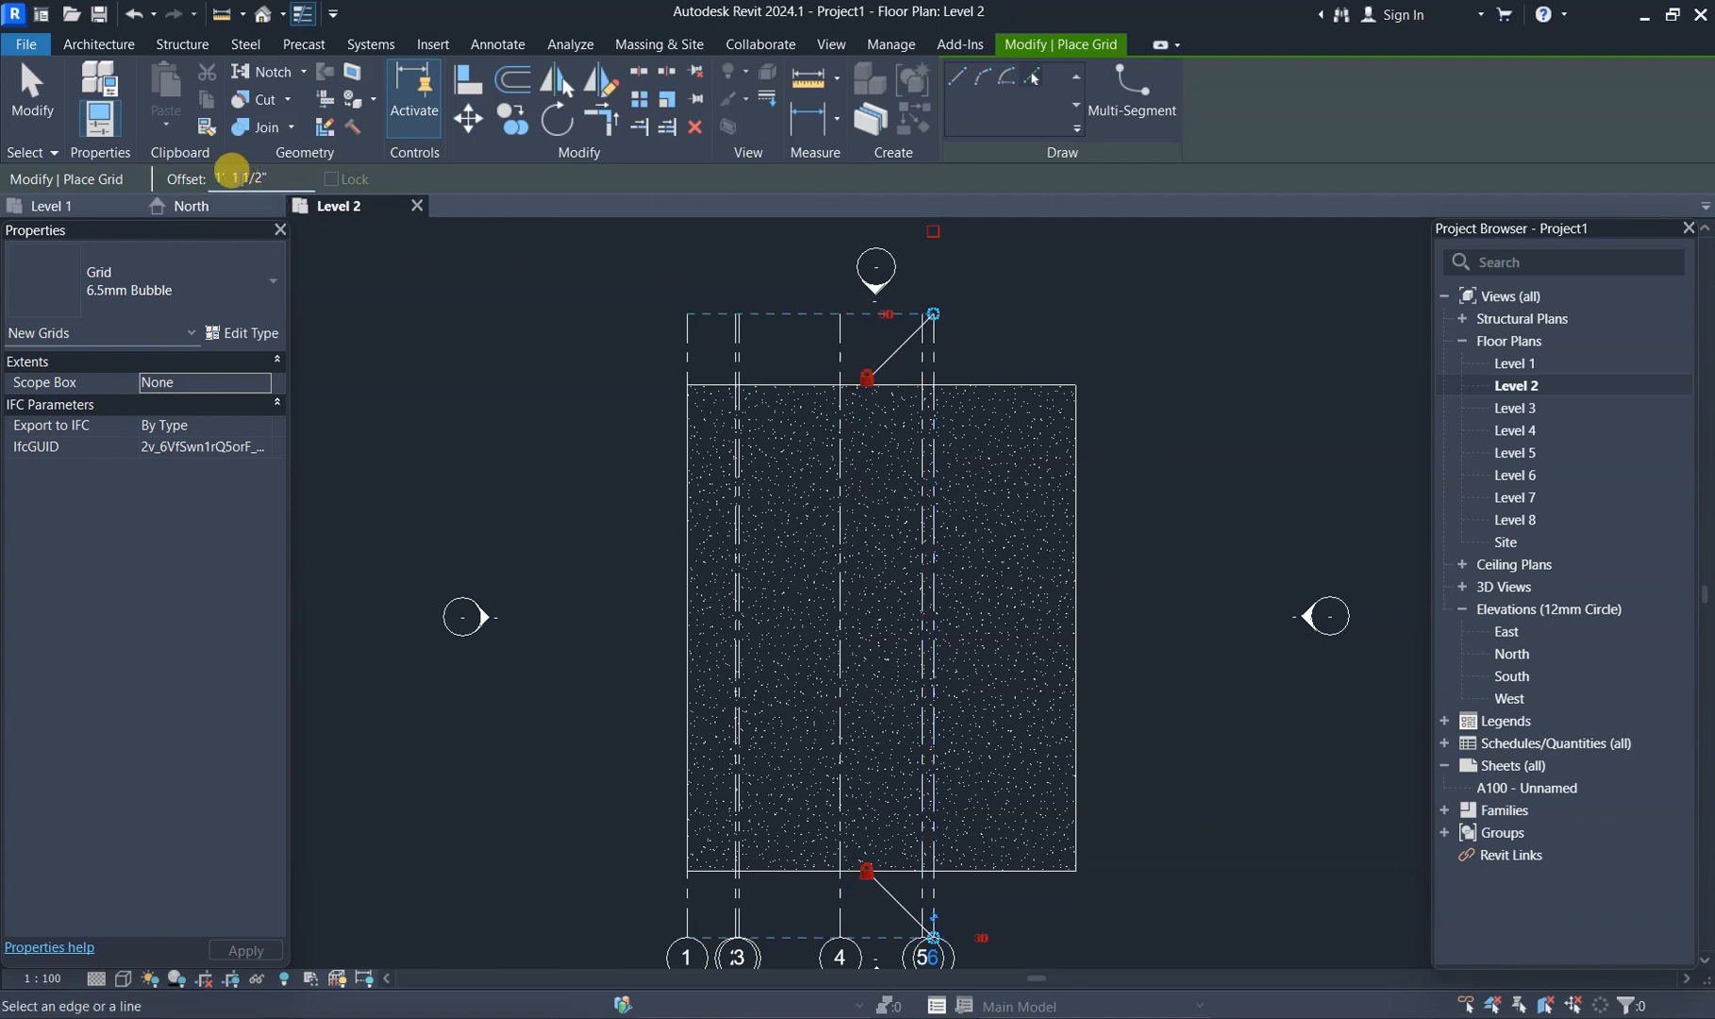
pyautogui.moveTo(228, 171); pyautogui.dragTo(192, 181)
pyautogui.write("4' 7")
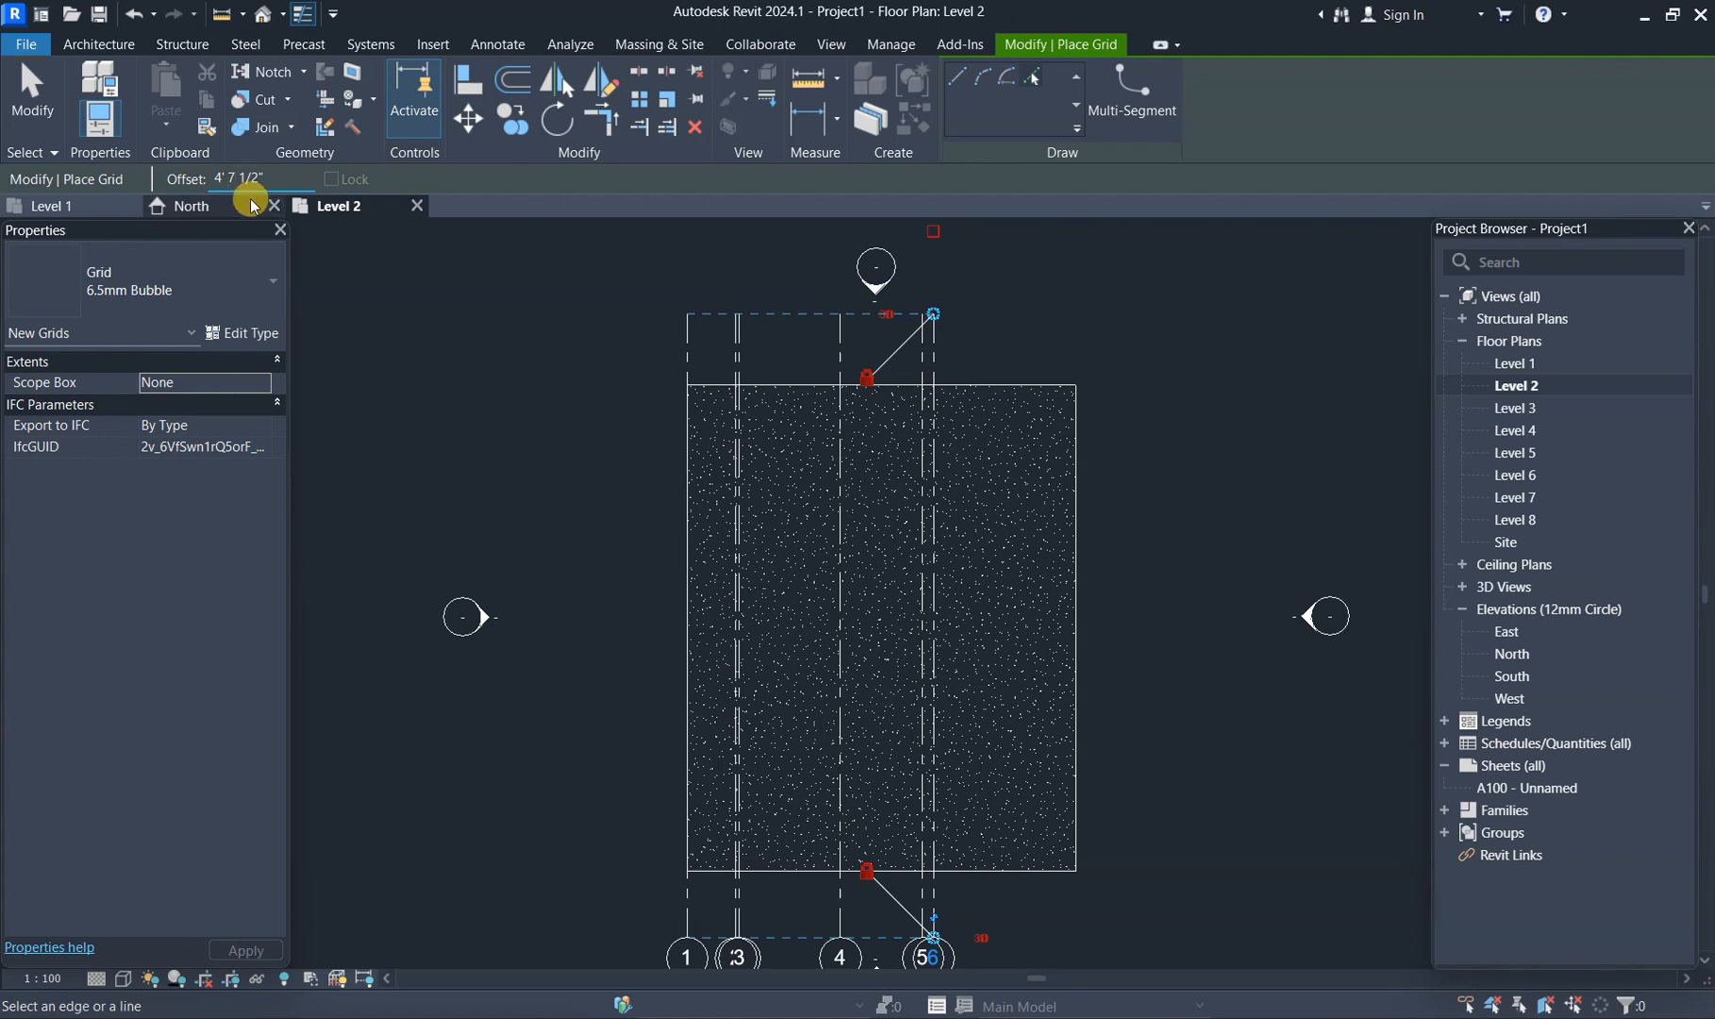
pyautogui.click(935, 445)
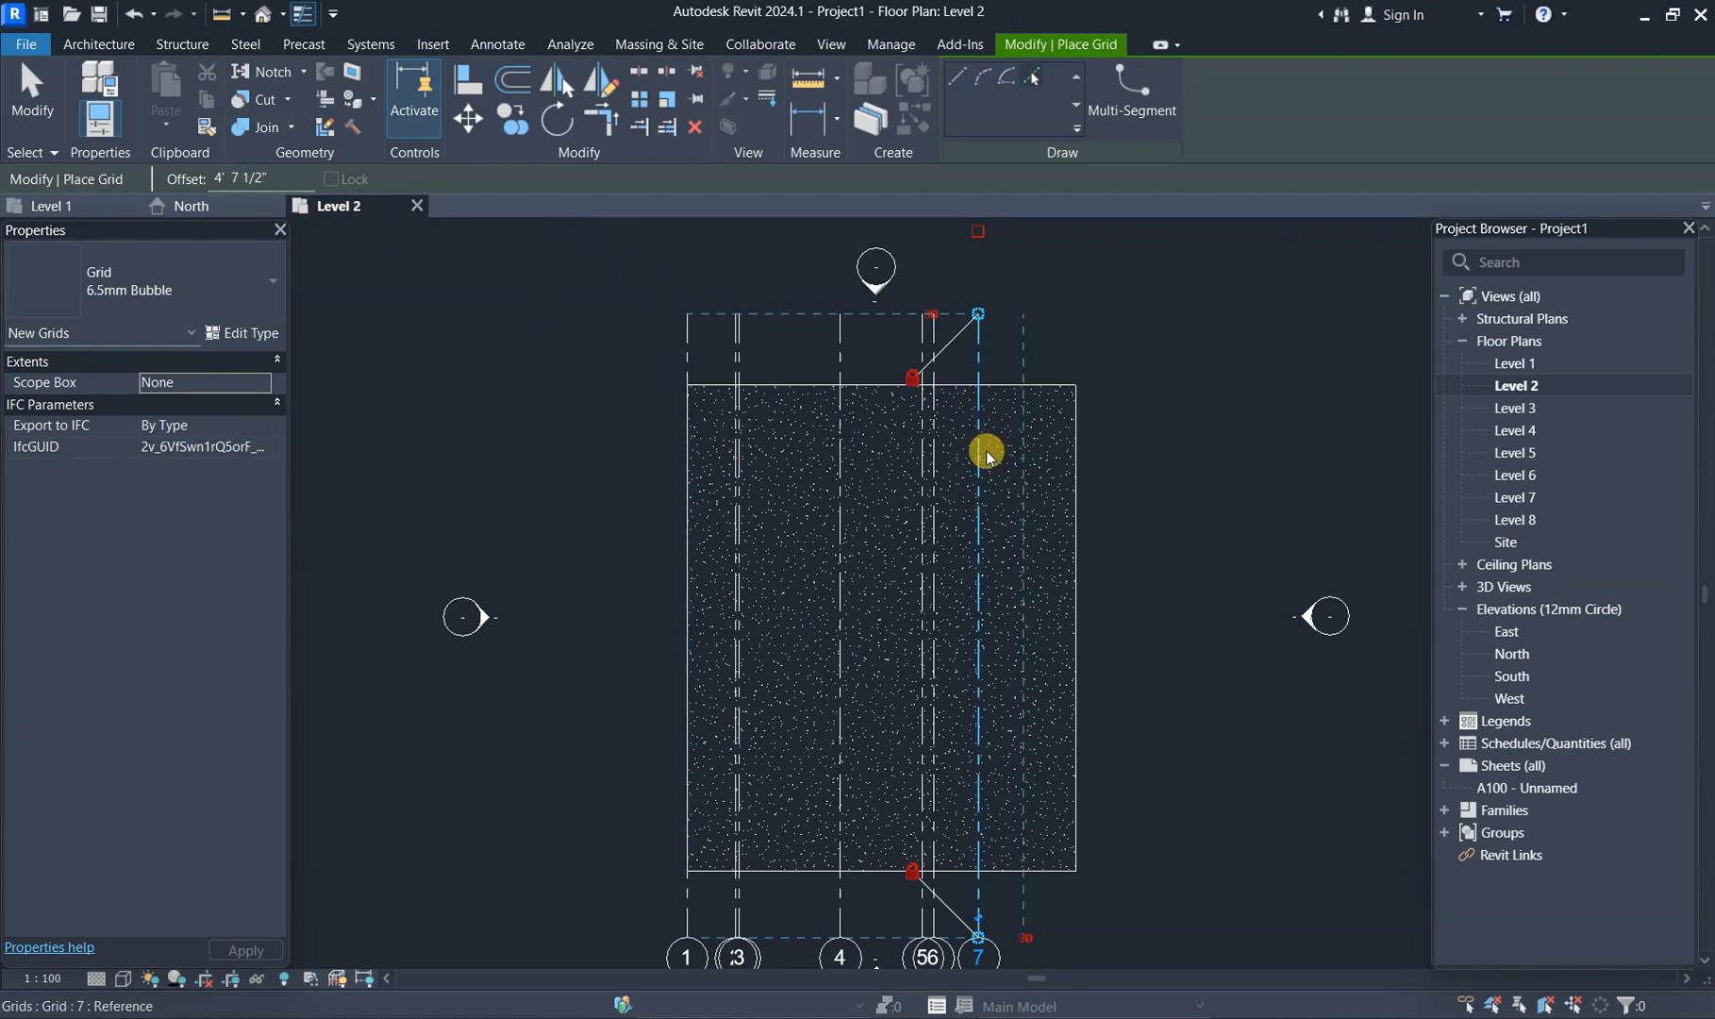
# - Add a vertical grid by picking grid 8 with a 0' 4 1/2" offset towards the east
pyautogui.scroll(1, 991, 451)
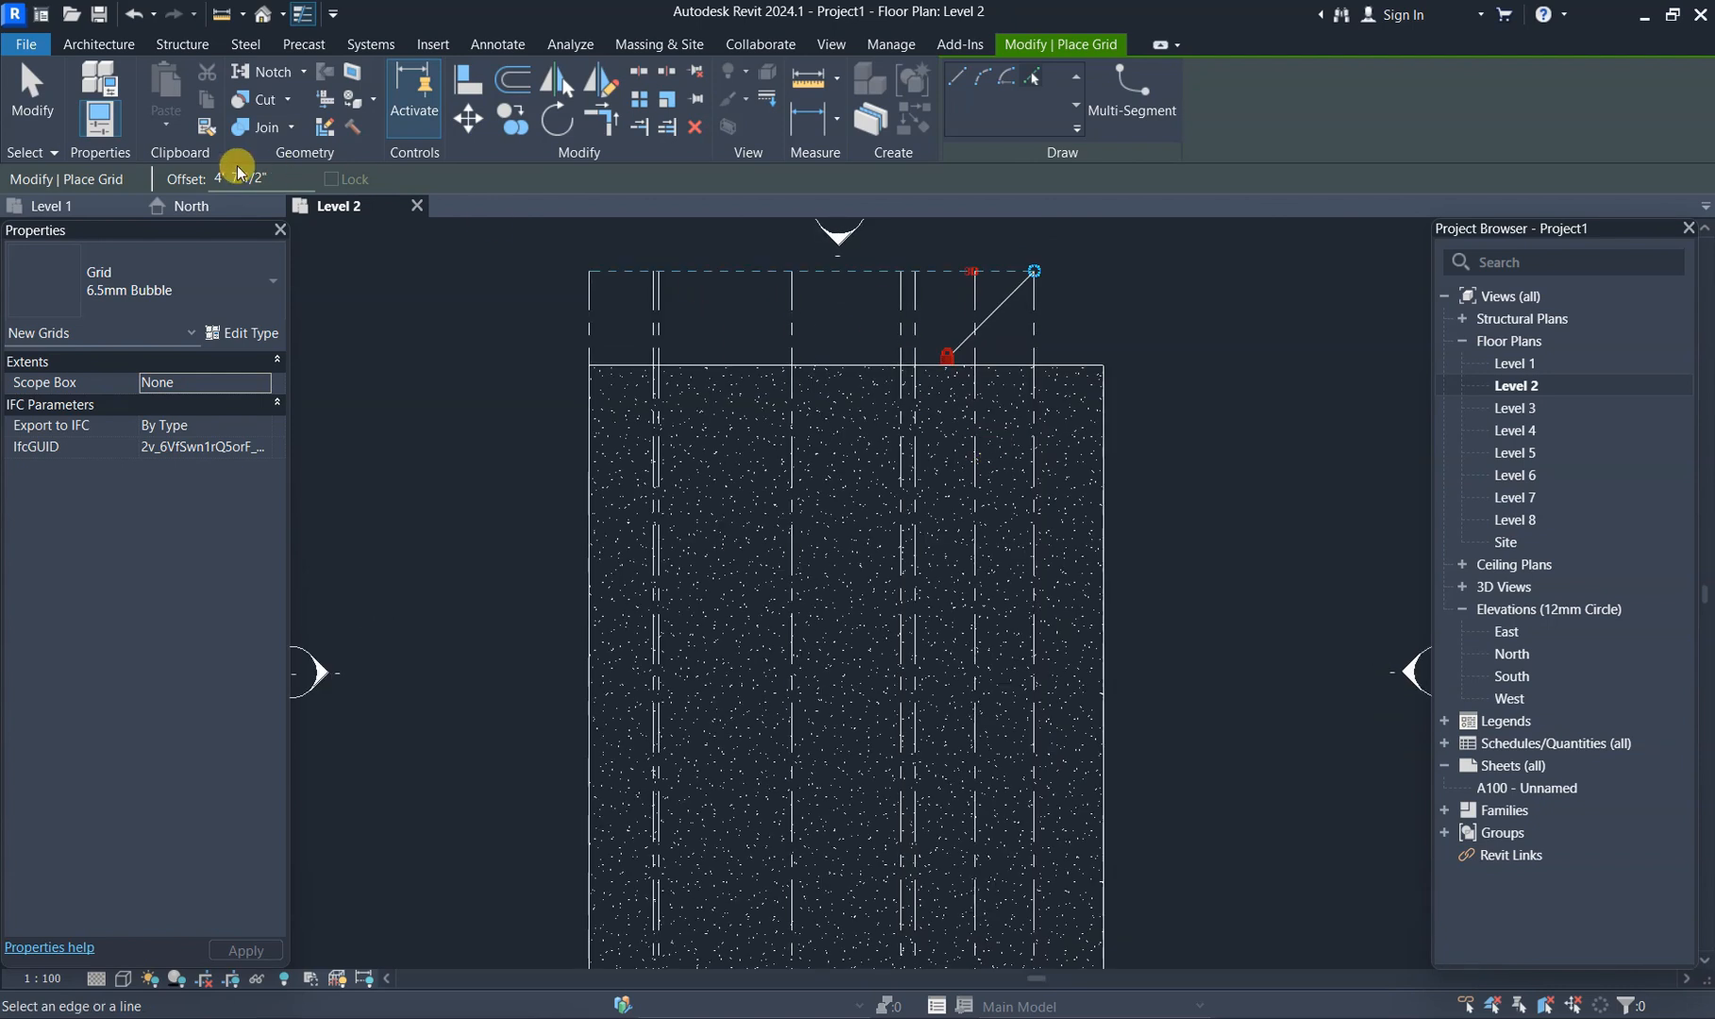
pyautogui.moveTo(243, 177)
pyautogui.mouseDown()
pyautogui.moveTo(173, 176)
pyautogui.moveTo(260, 177)
pyautogui.mouseUp()
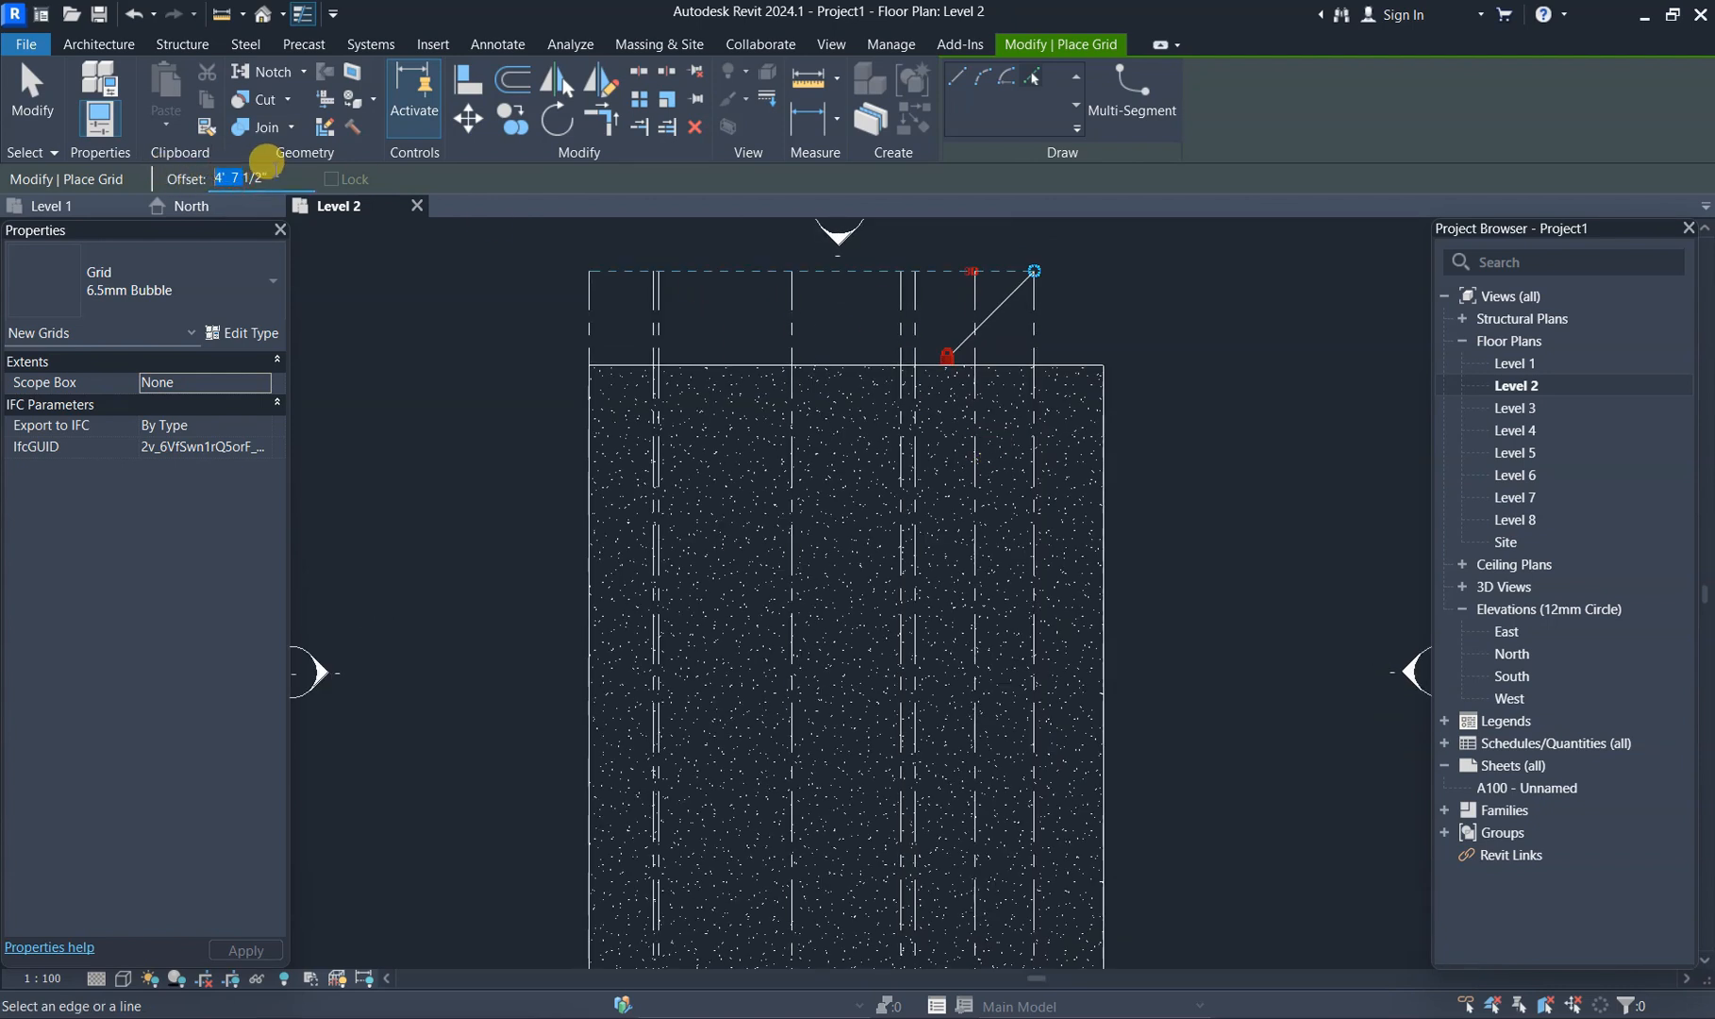
pyautogui.write('4.5')
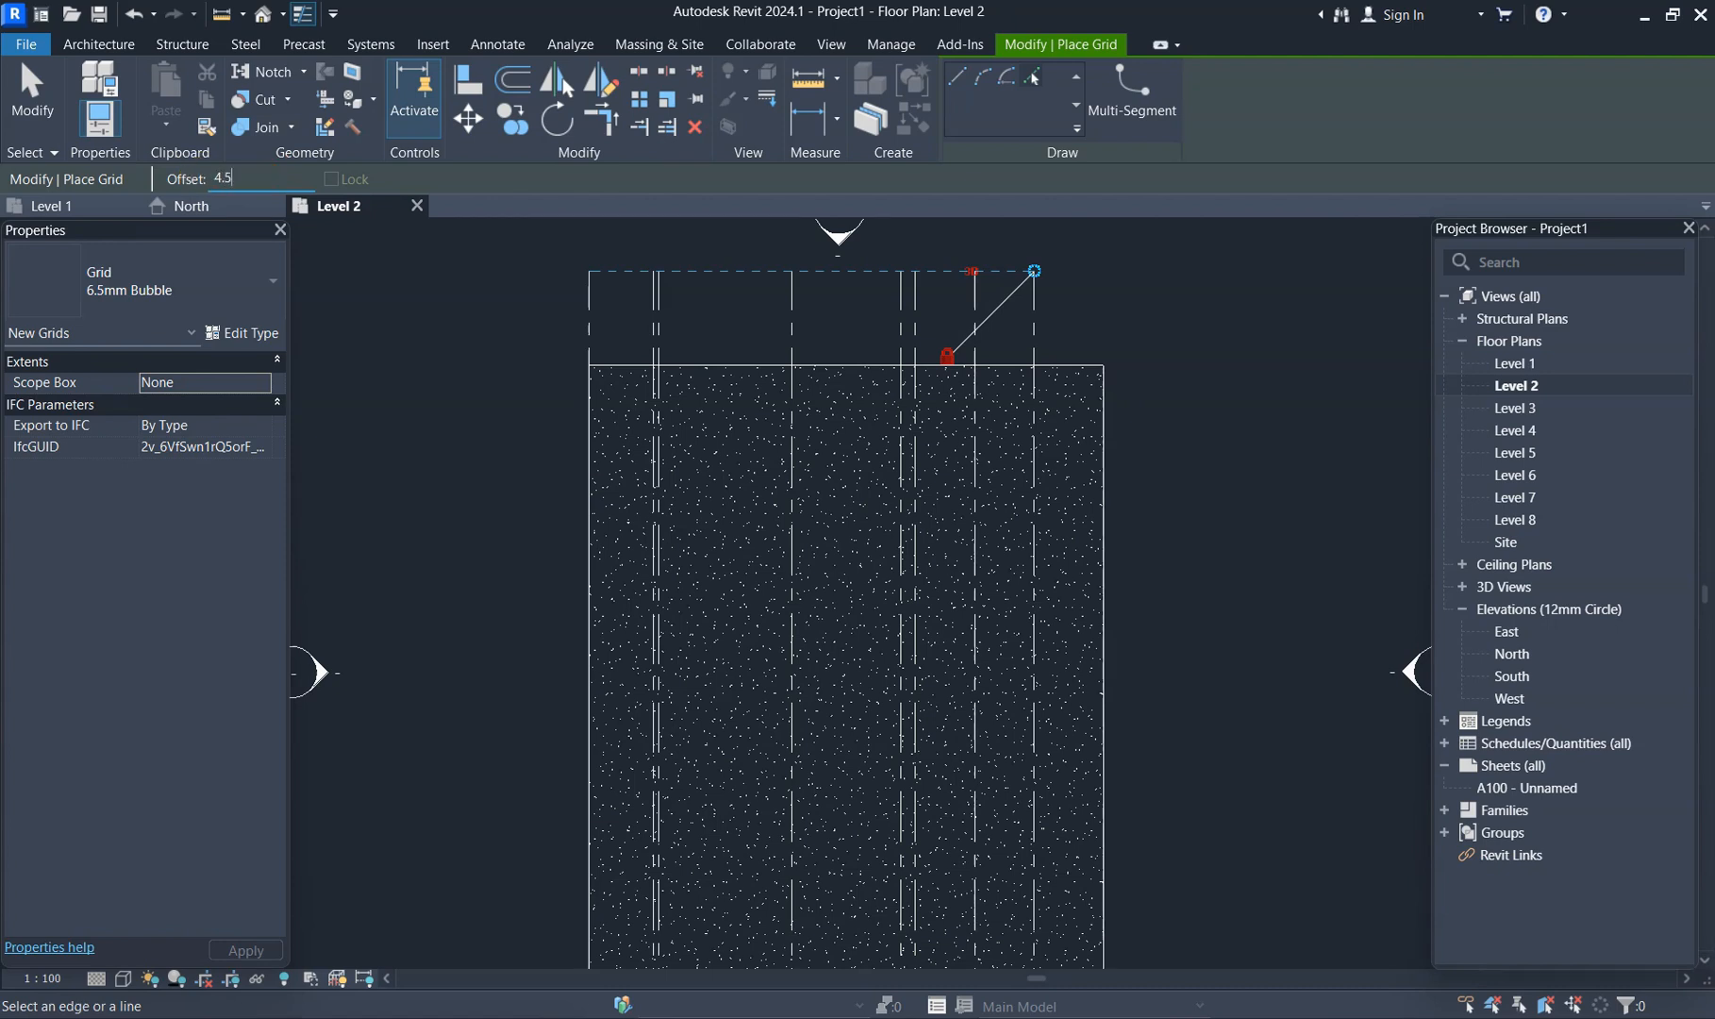
pyautogui.press('Return')
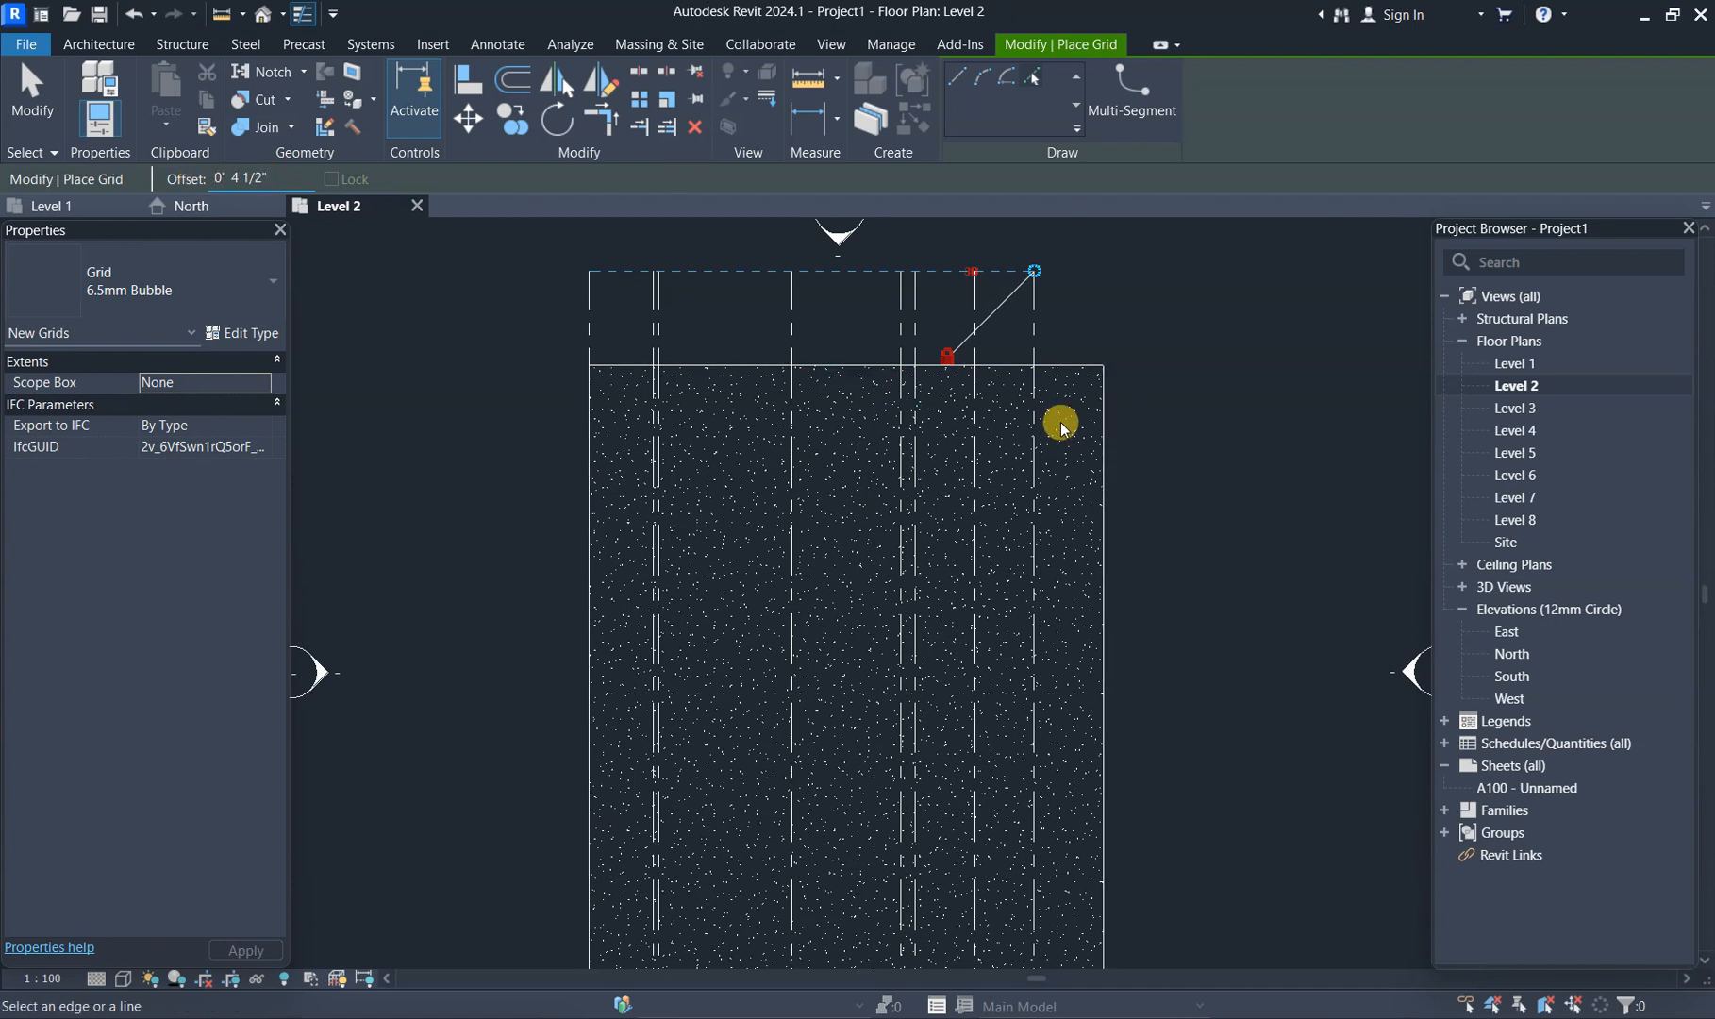
pyautogui.click(1040, 459)
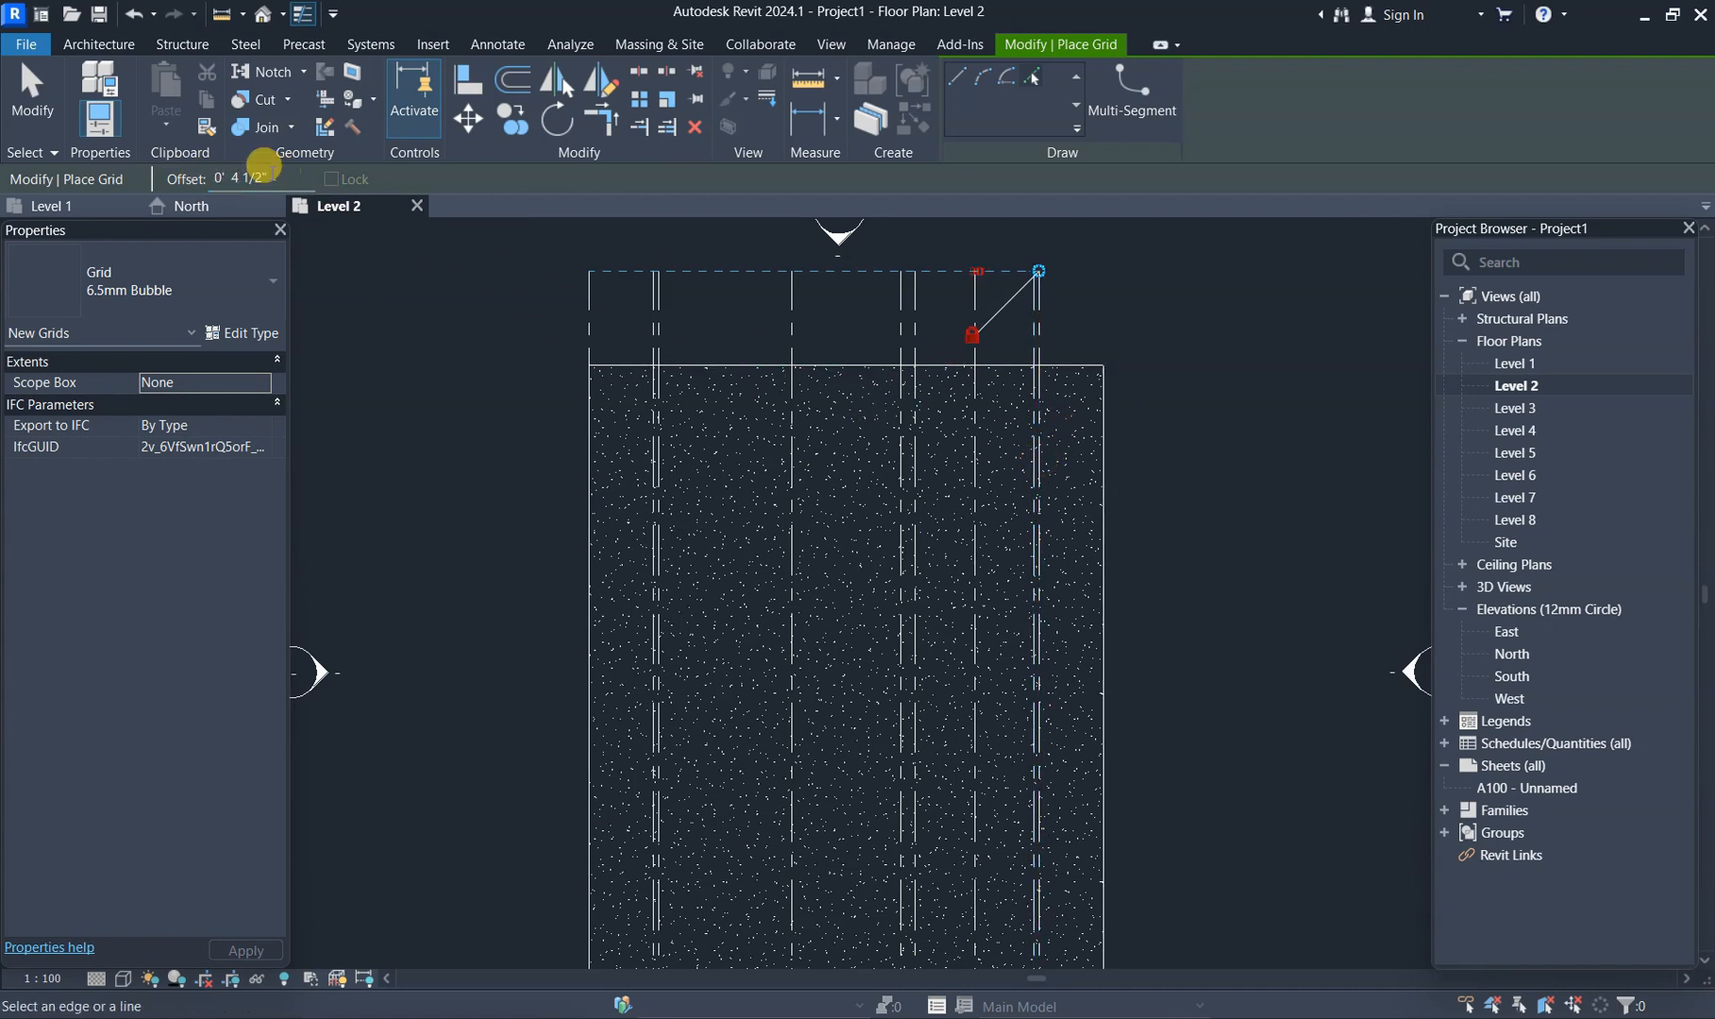
# - Add a vertical grid by picking grid 9 with a 5' 0" offset towards the east
pyautogui.moveTo(268, 177); pyautogui.dragTo(193, 176)
pyautogui.write("5'")
pyautogui.press('Return')
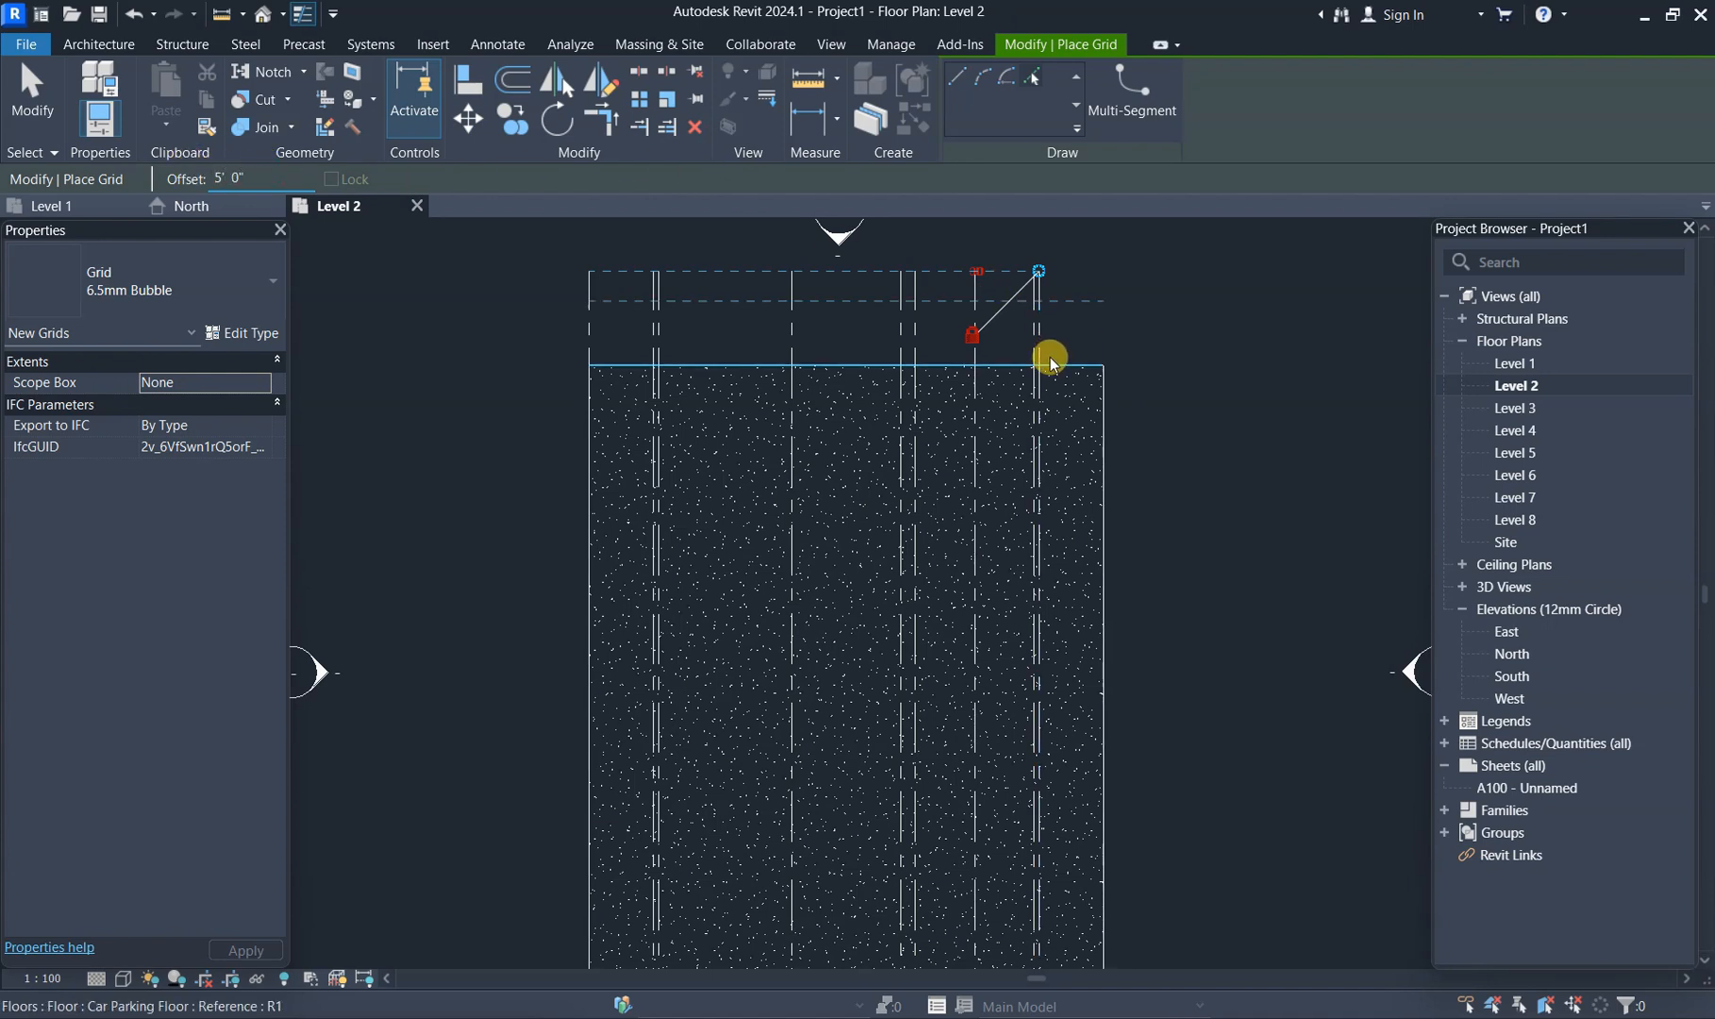
pyautogui.click(1043, 387)
pyautogui.scroll(-2, 1069, 421)
pyautogui.moveTo(1146, 706); pyautogui.dragTo(1075, 570, button='middle')
pyautogui.scroll(2, 1027, 635)
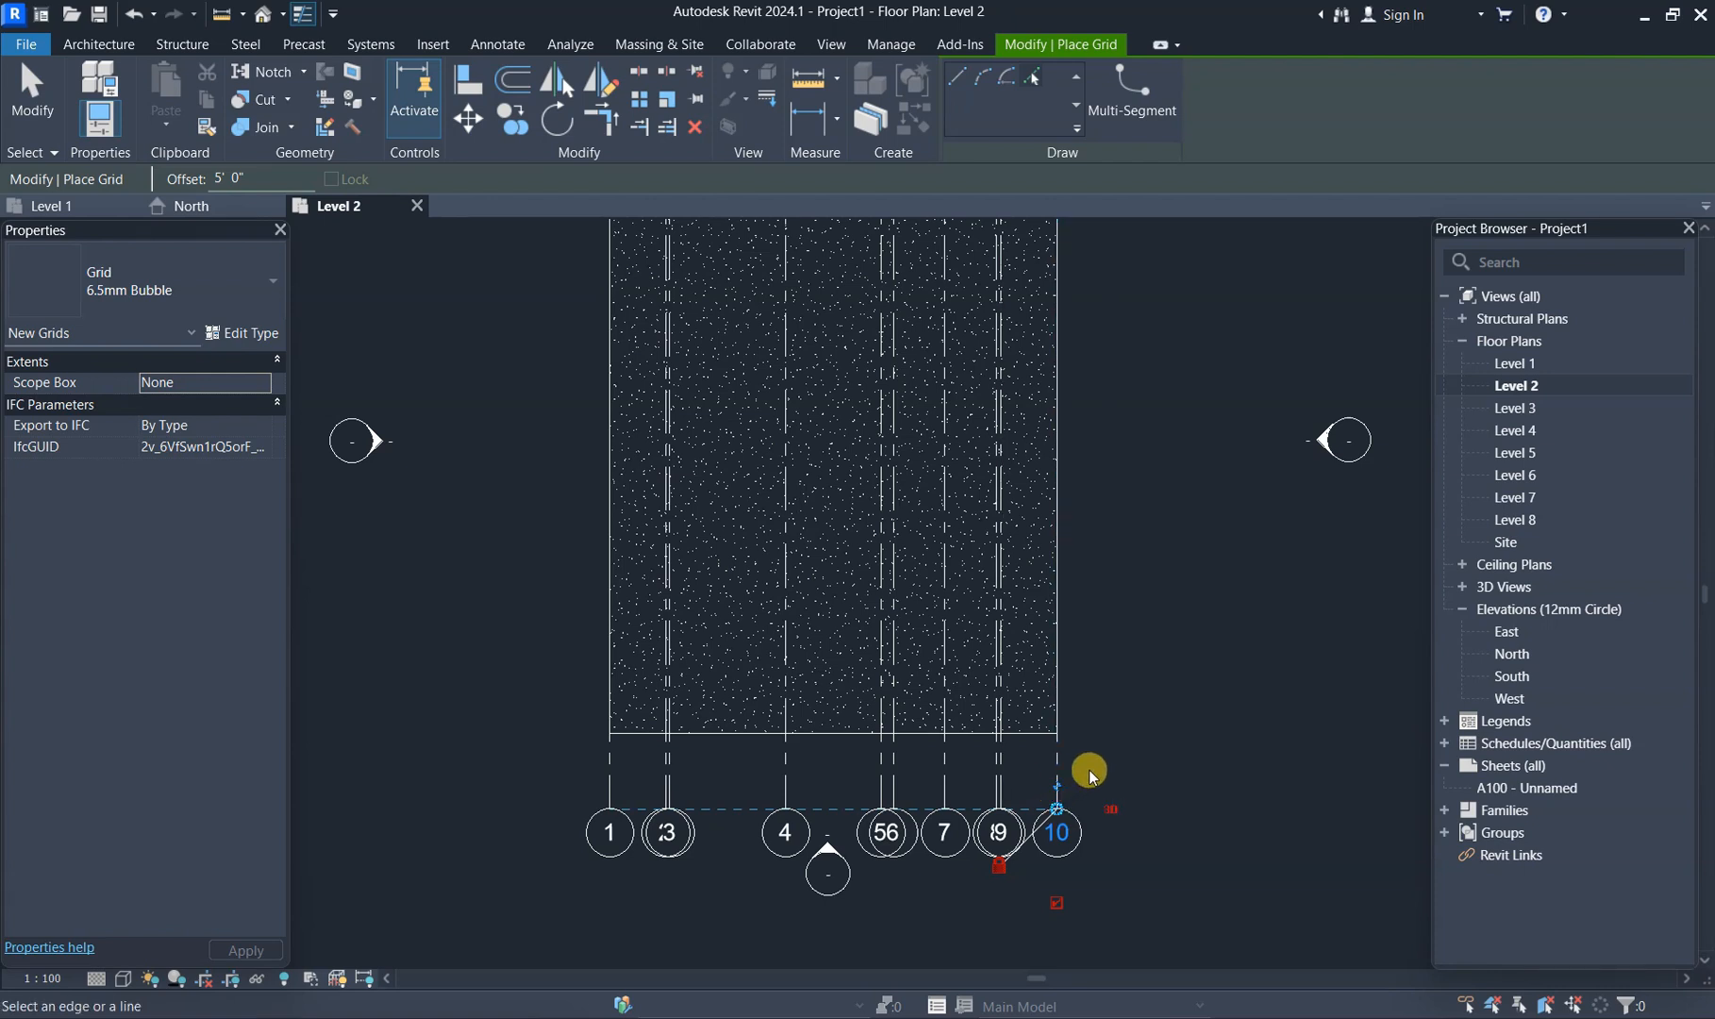
pyautogui.press('Escape')
pyautogui.press('Escape')
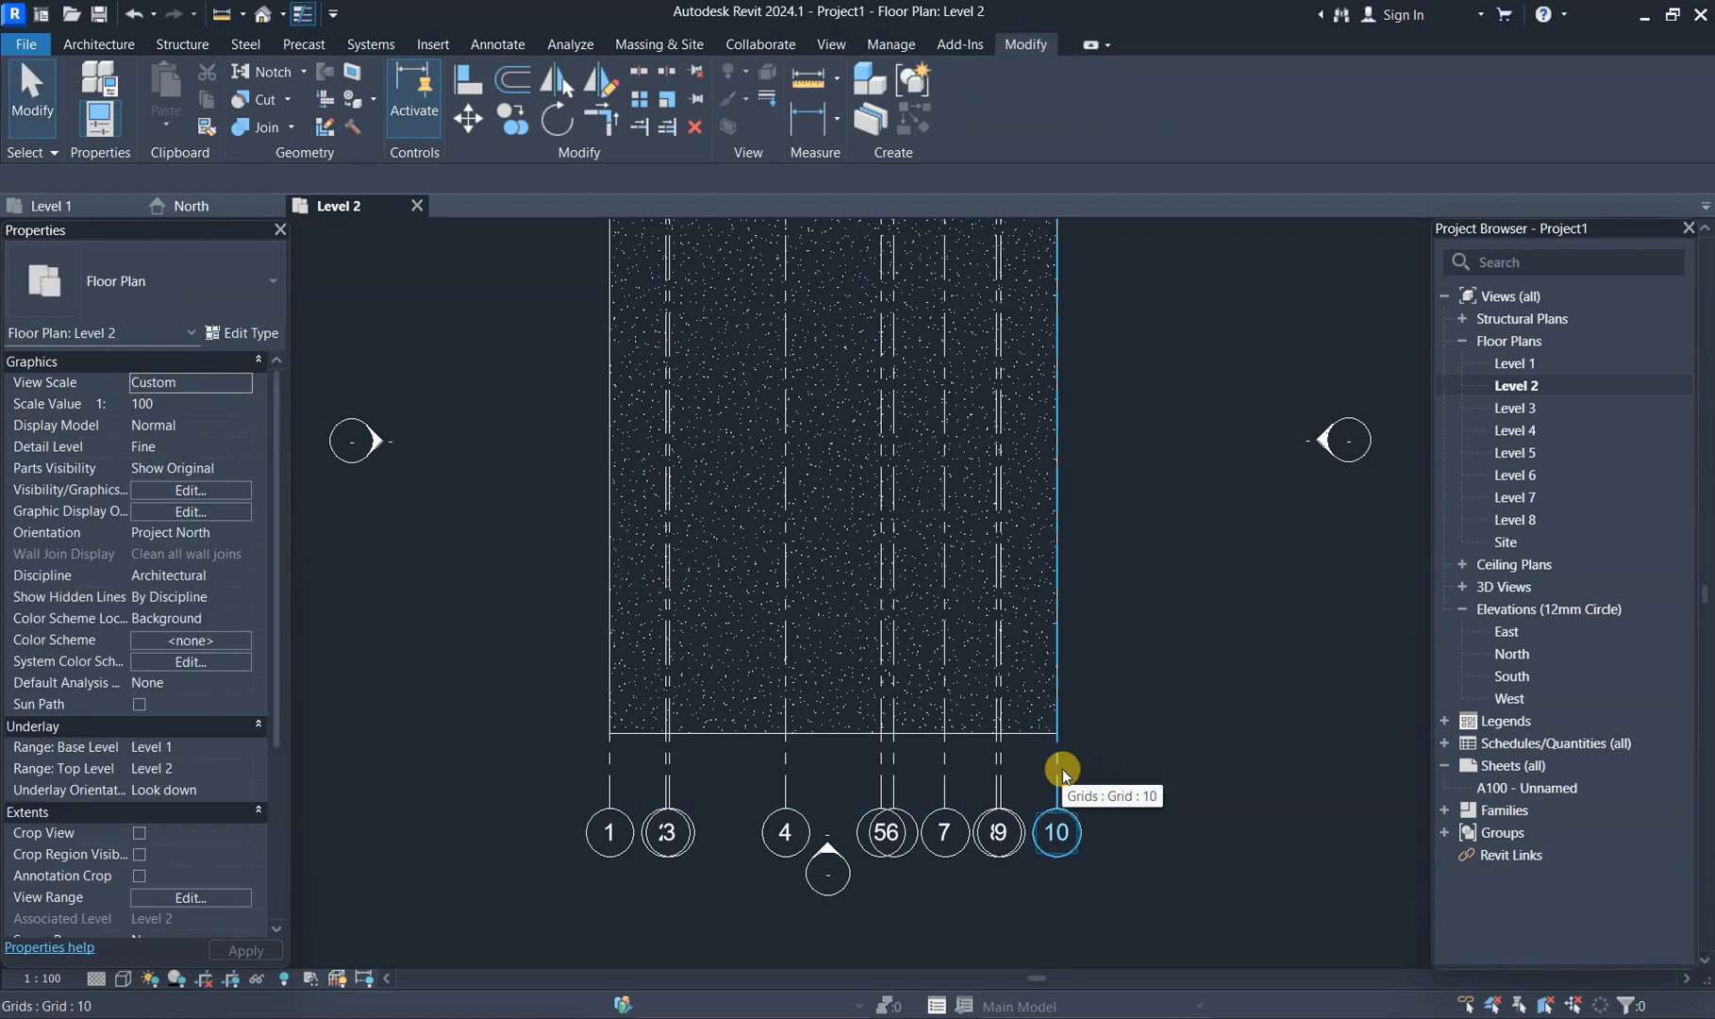
# - Delete grid 10 at the slab's east edge
pyautogui.click(1063, 769)
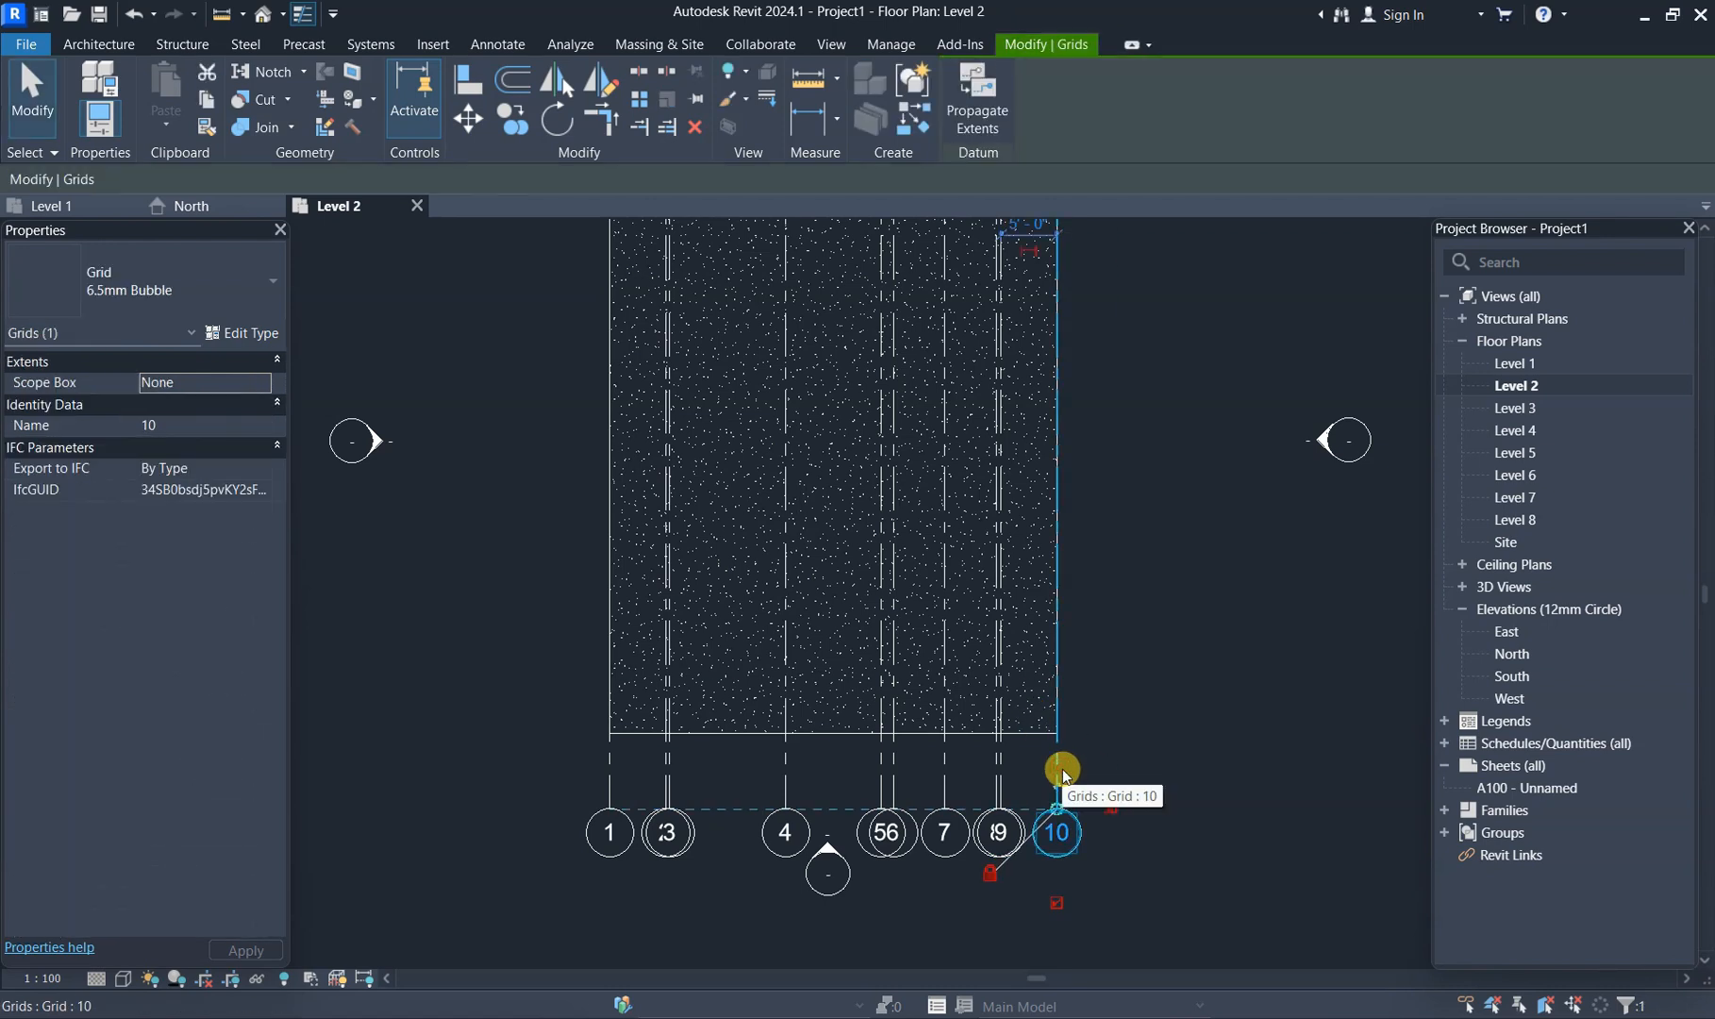
pyautogui.press('Delete')
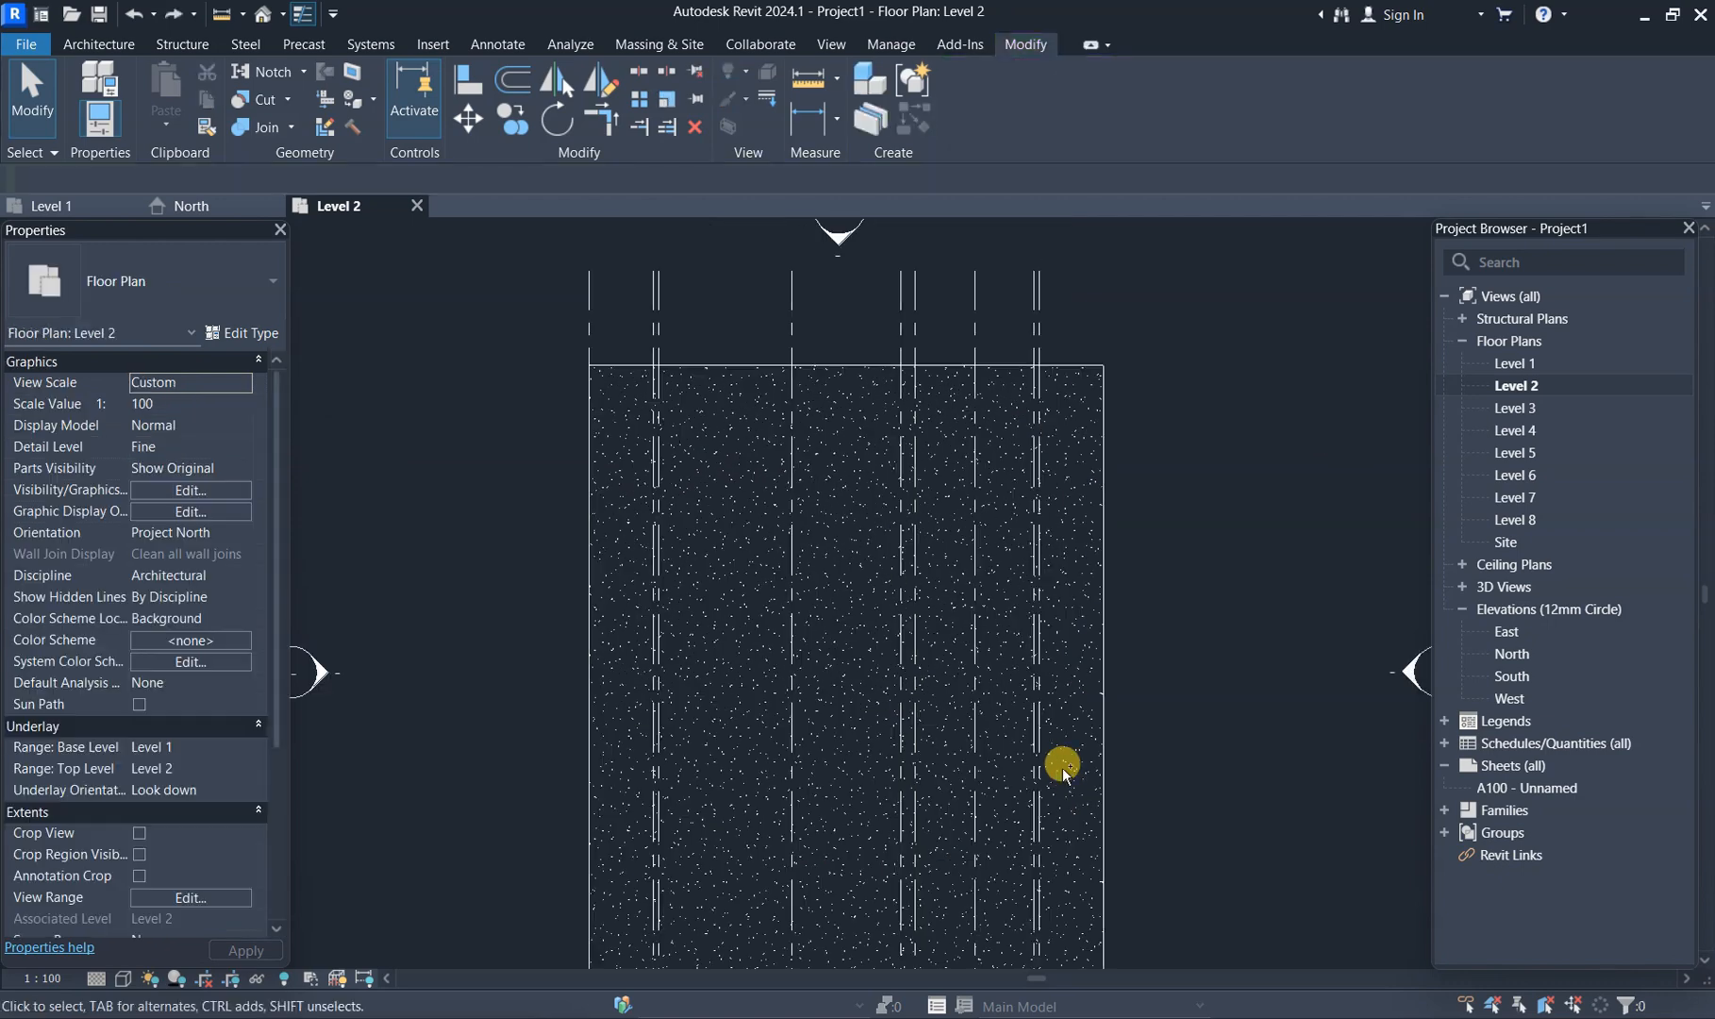
pyautogui.scroll(-3, 1060, 766)
pyautogui.moveTo(1099, 767); pyautogui.dragTo(1038, 632, button='middle')
pyautogui.scroll(1, 1037, 632)
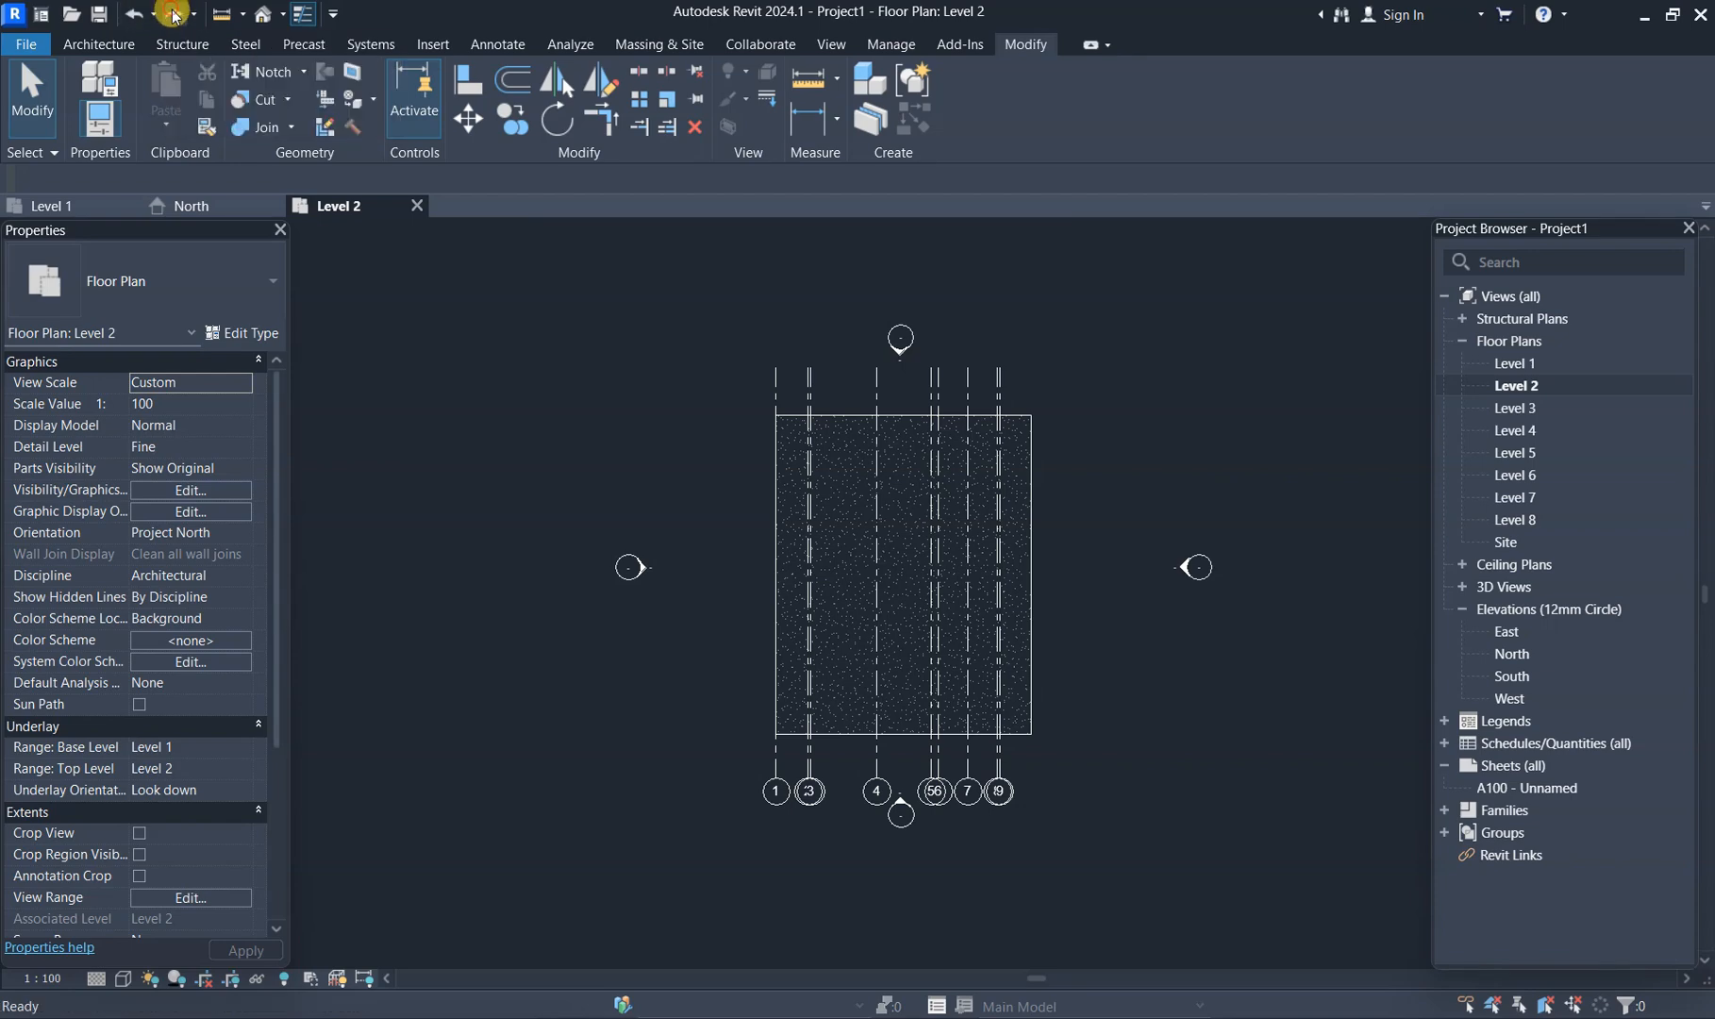
# - Restore the deleted grid 10 at the slab's east edge and delete it again
pyautogui.scroll(4, 896, 453)
pyautogui.scroll(-1, 1227, 604)
pyautogui.scroll(-1, 1160, 624)
pyautogui.moveTo(1160, 690); pyautogui.dragTo(1099, 651, button='middle')
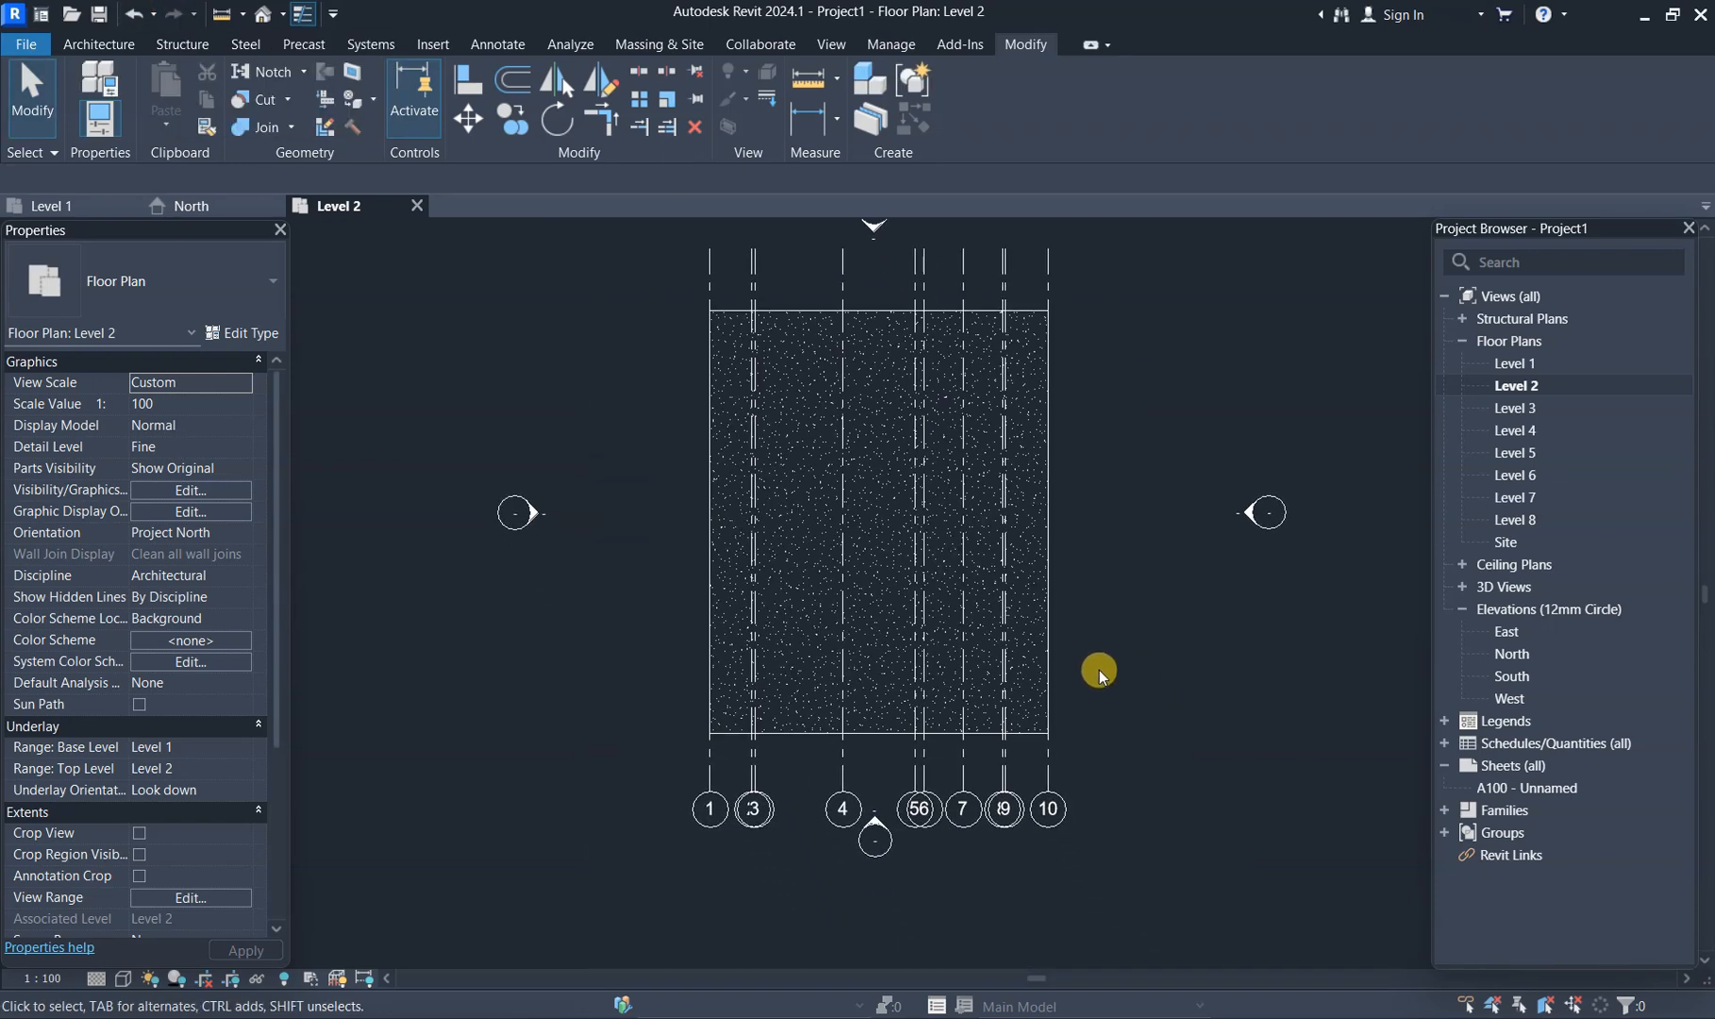
pyautogui.scroll(2, 1075, 811)
pyautogui.click(1038, 822)
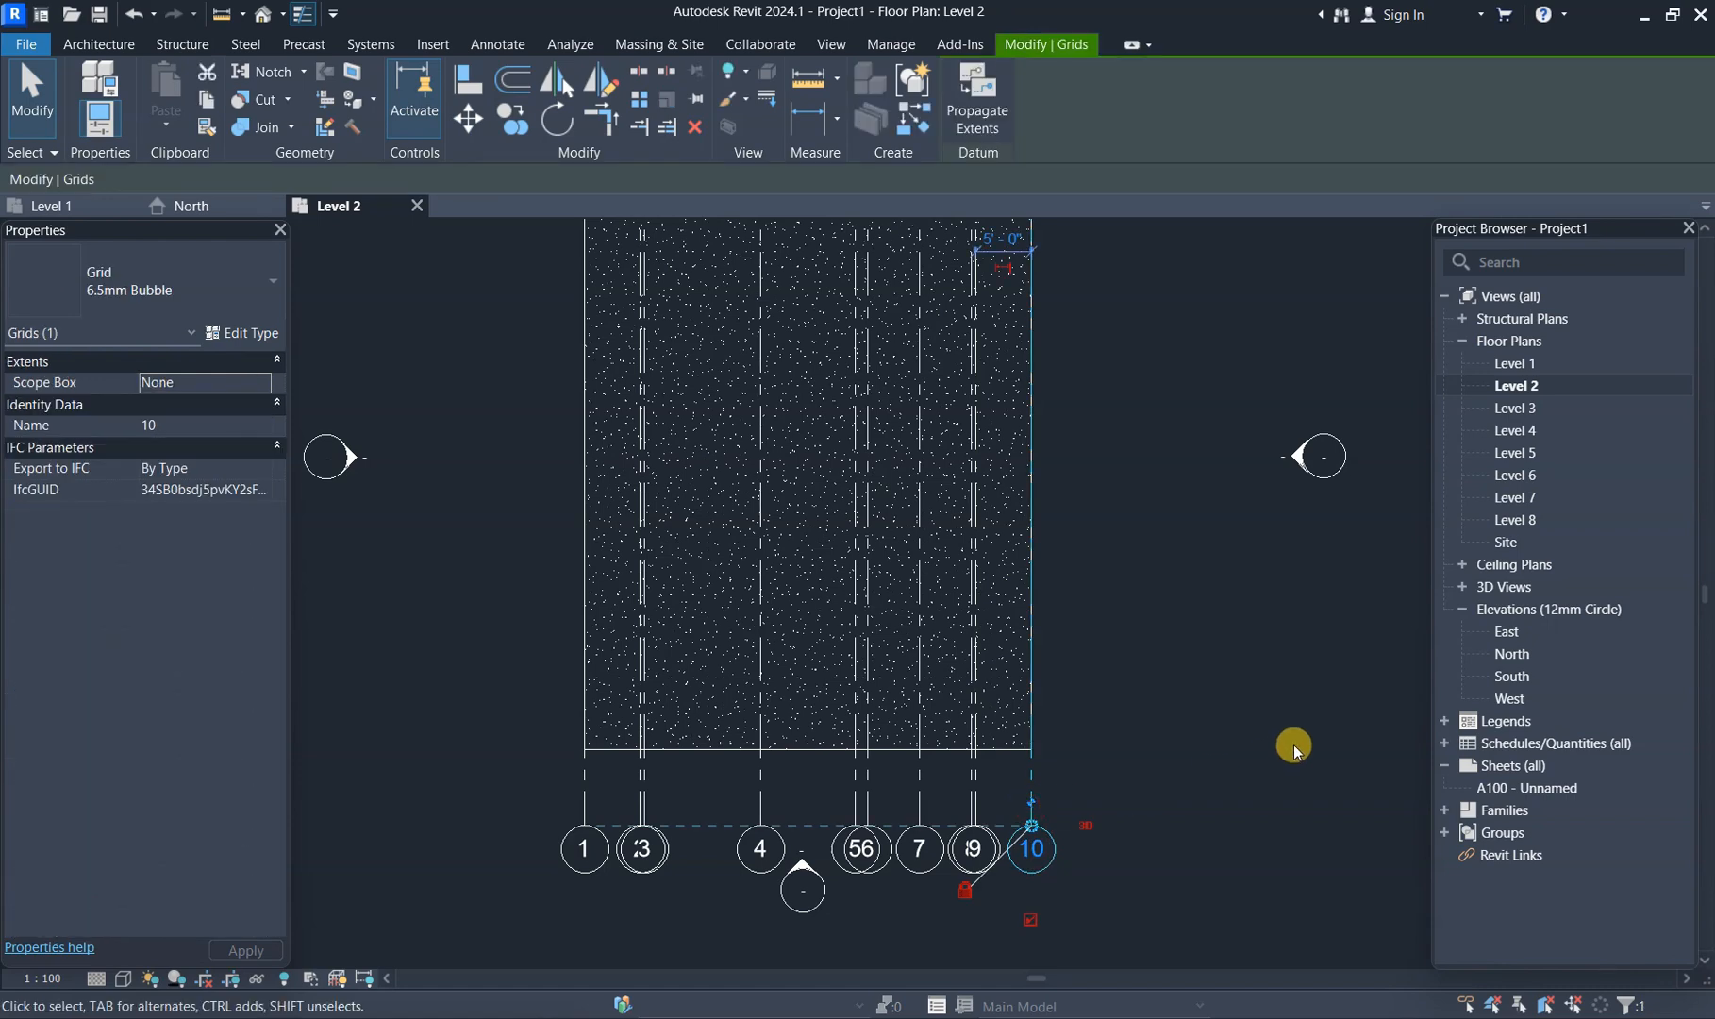
pyautogui.press('Delete')
pyautogui.scroll(-1, 1162, 720)
pyautogui.scroll(-1, 1161, 720)
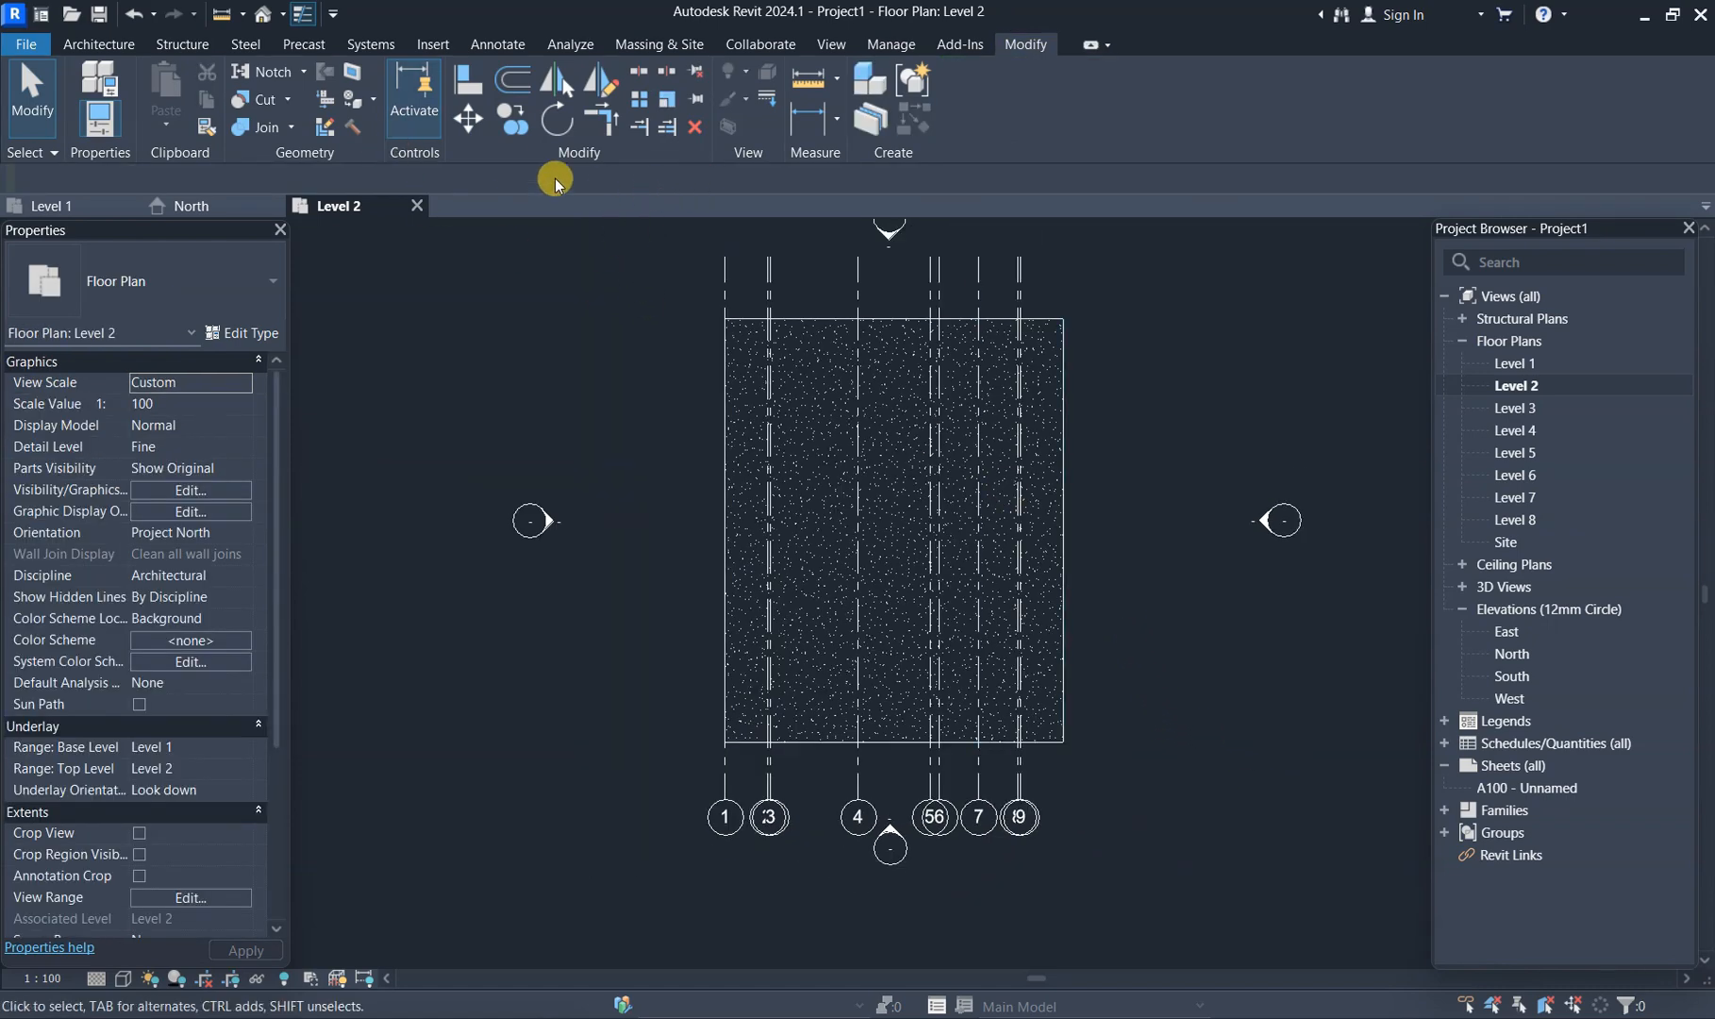
# - Place a replacement vertical grid at a 5' 0" offset east of grid 9 and check its number
pyautogui.press('g')
pyautogui.press('r')
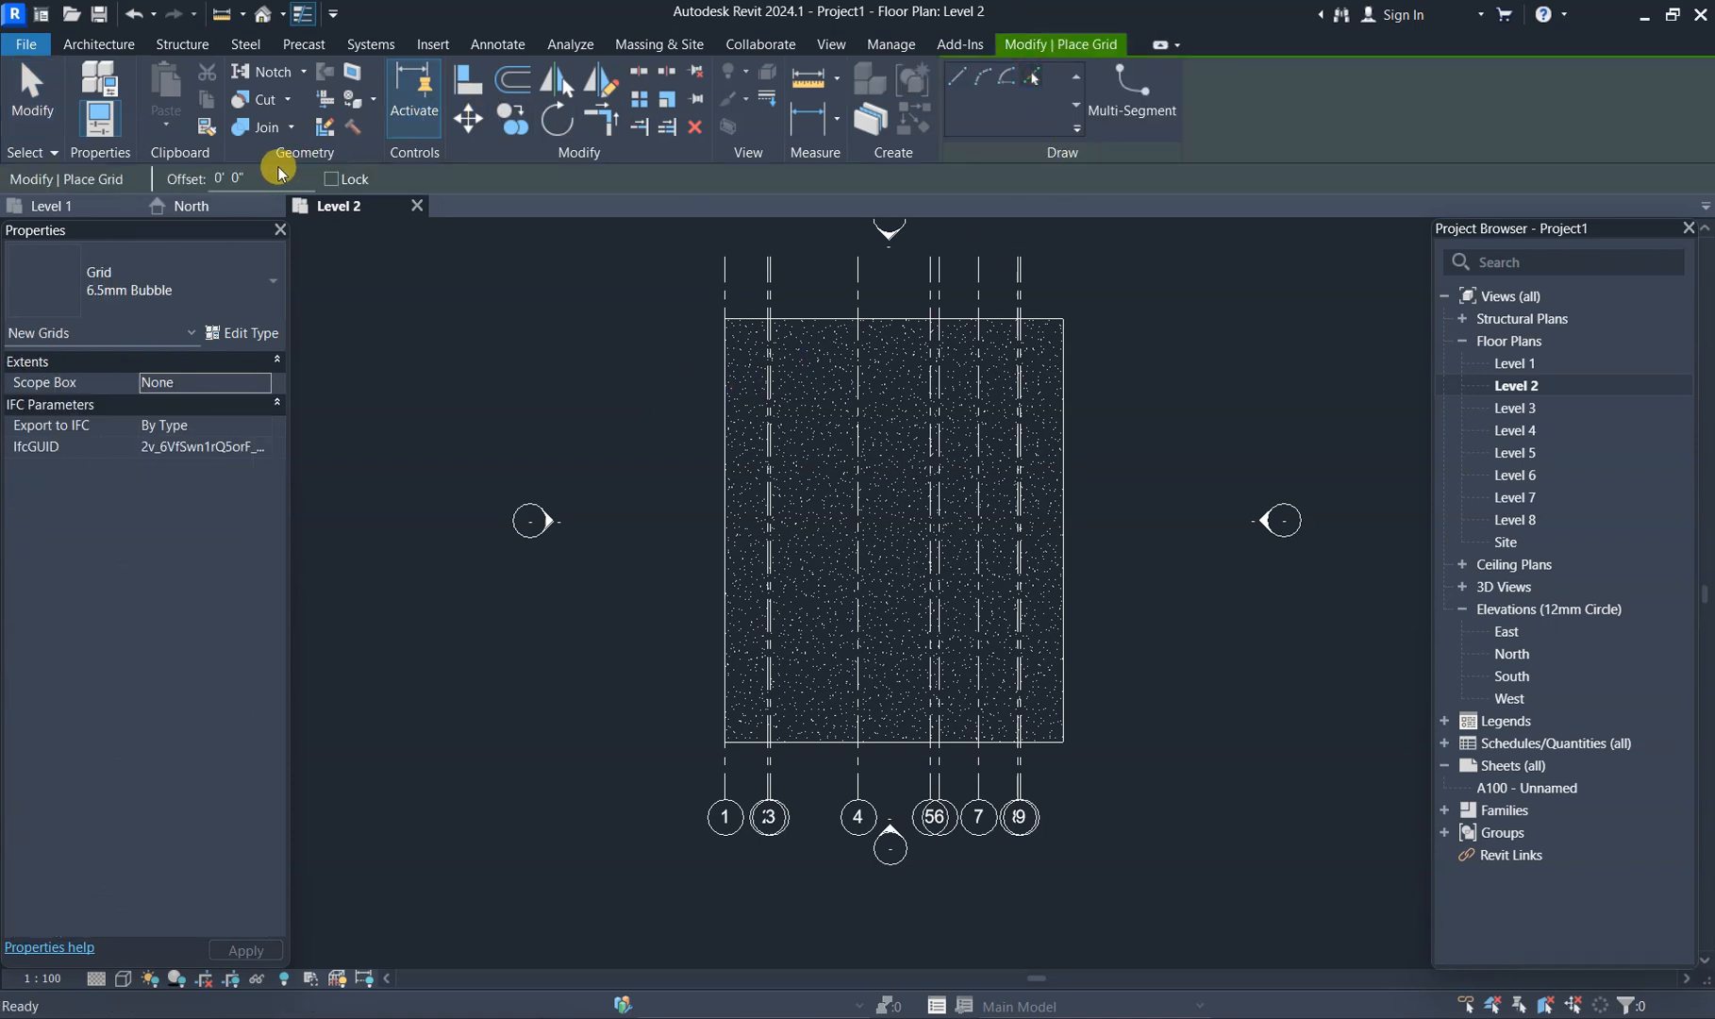
pyautogui.click(194, 174)
pyautogui.write('5')
pyautogui.press('Return')
pyautogui.click(1025, 426)
pyautogui.scroll(2, 1053, 843)
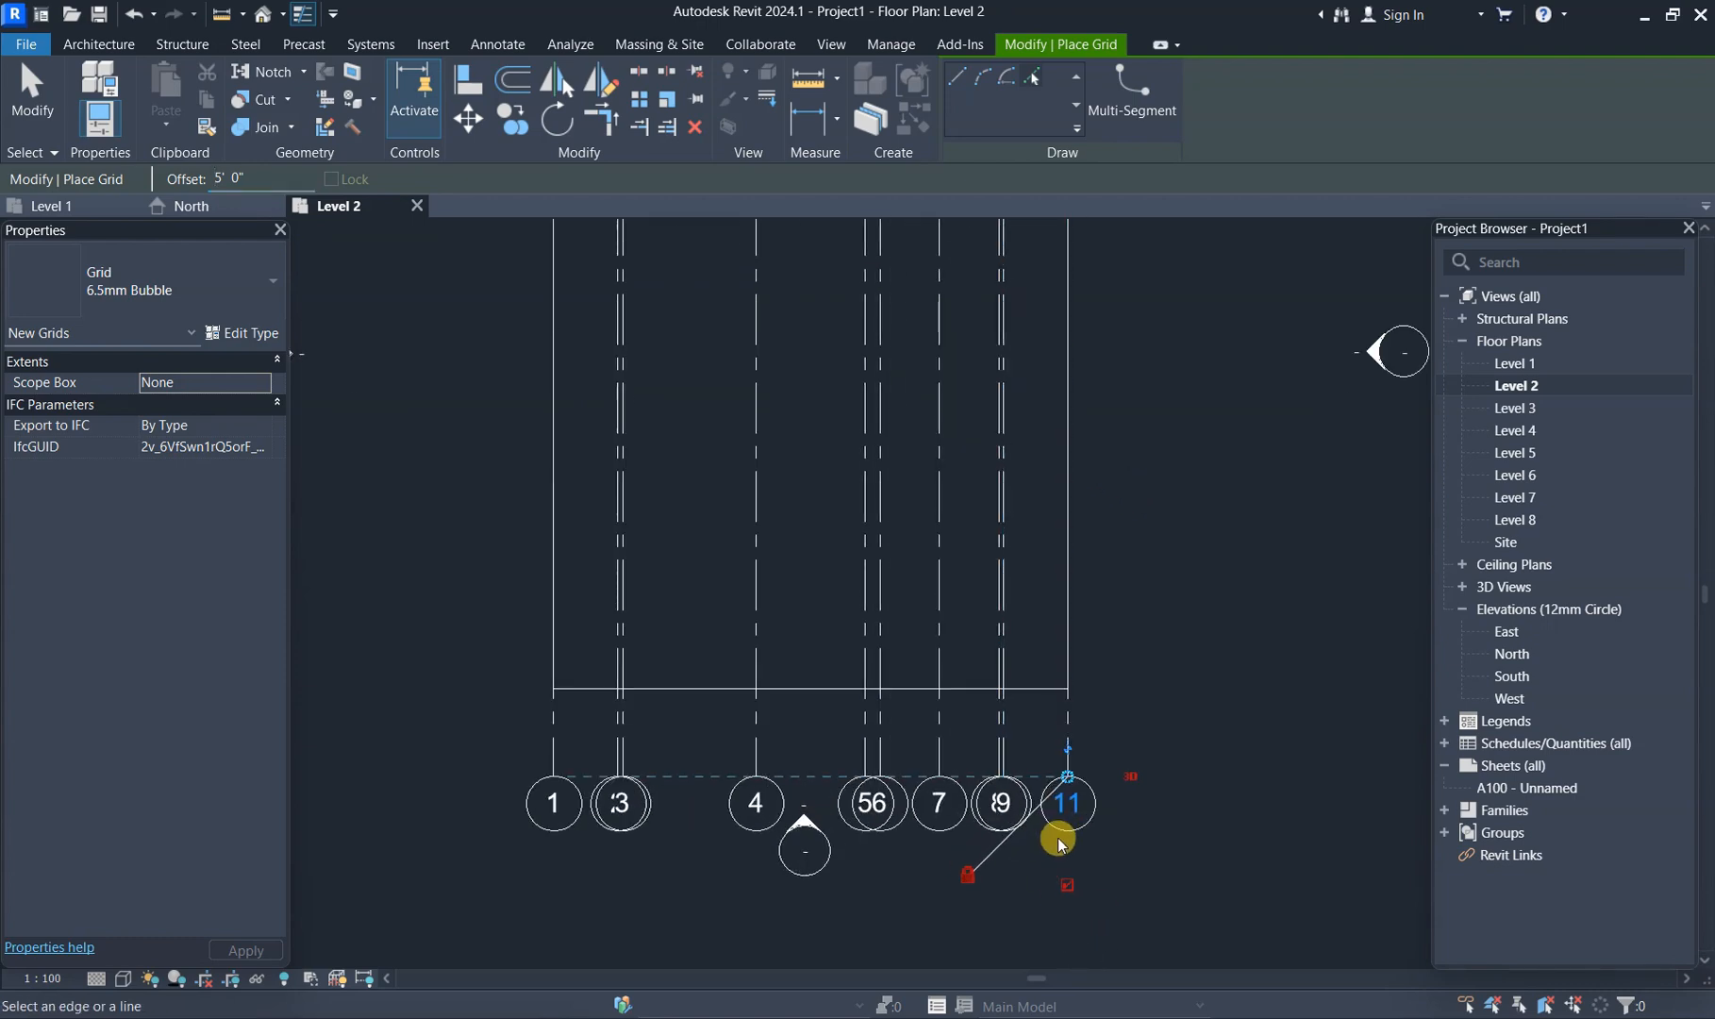
pyautogui.scroll(2, 1059, 839)
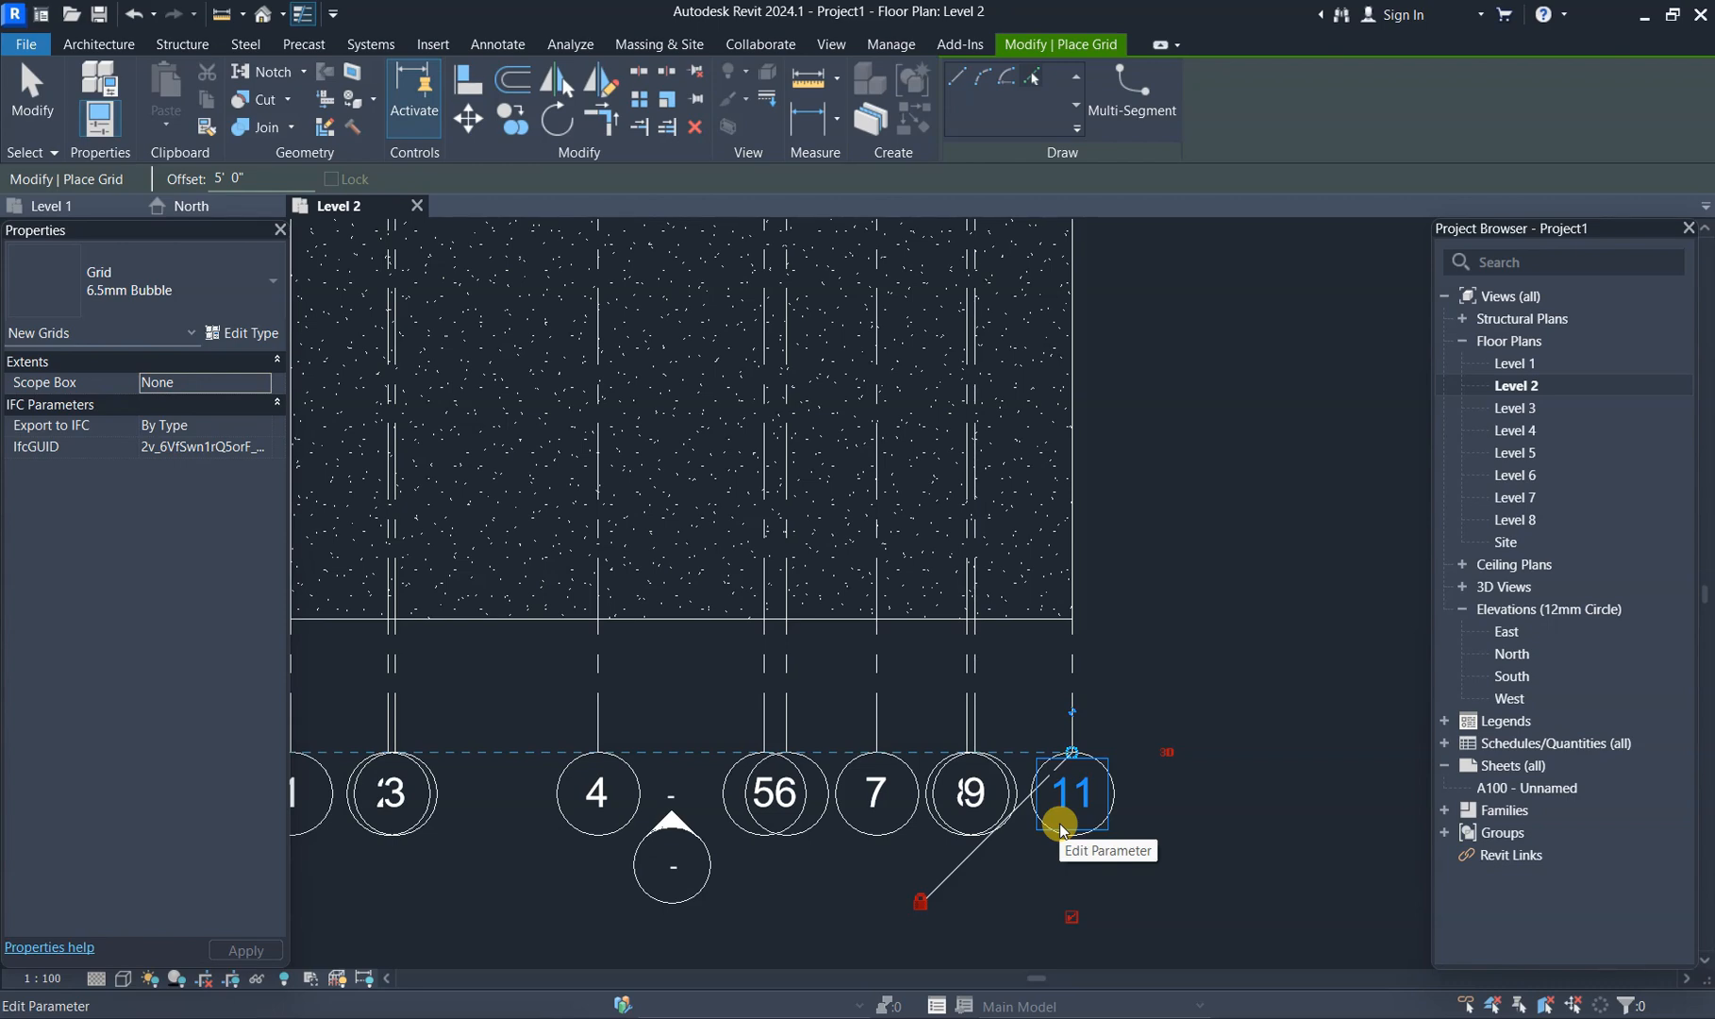
pyautogui.scroll(-4, 1060, 829)
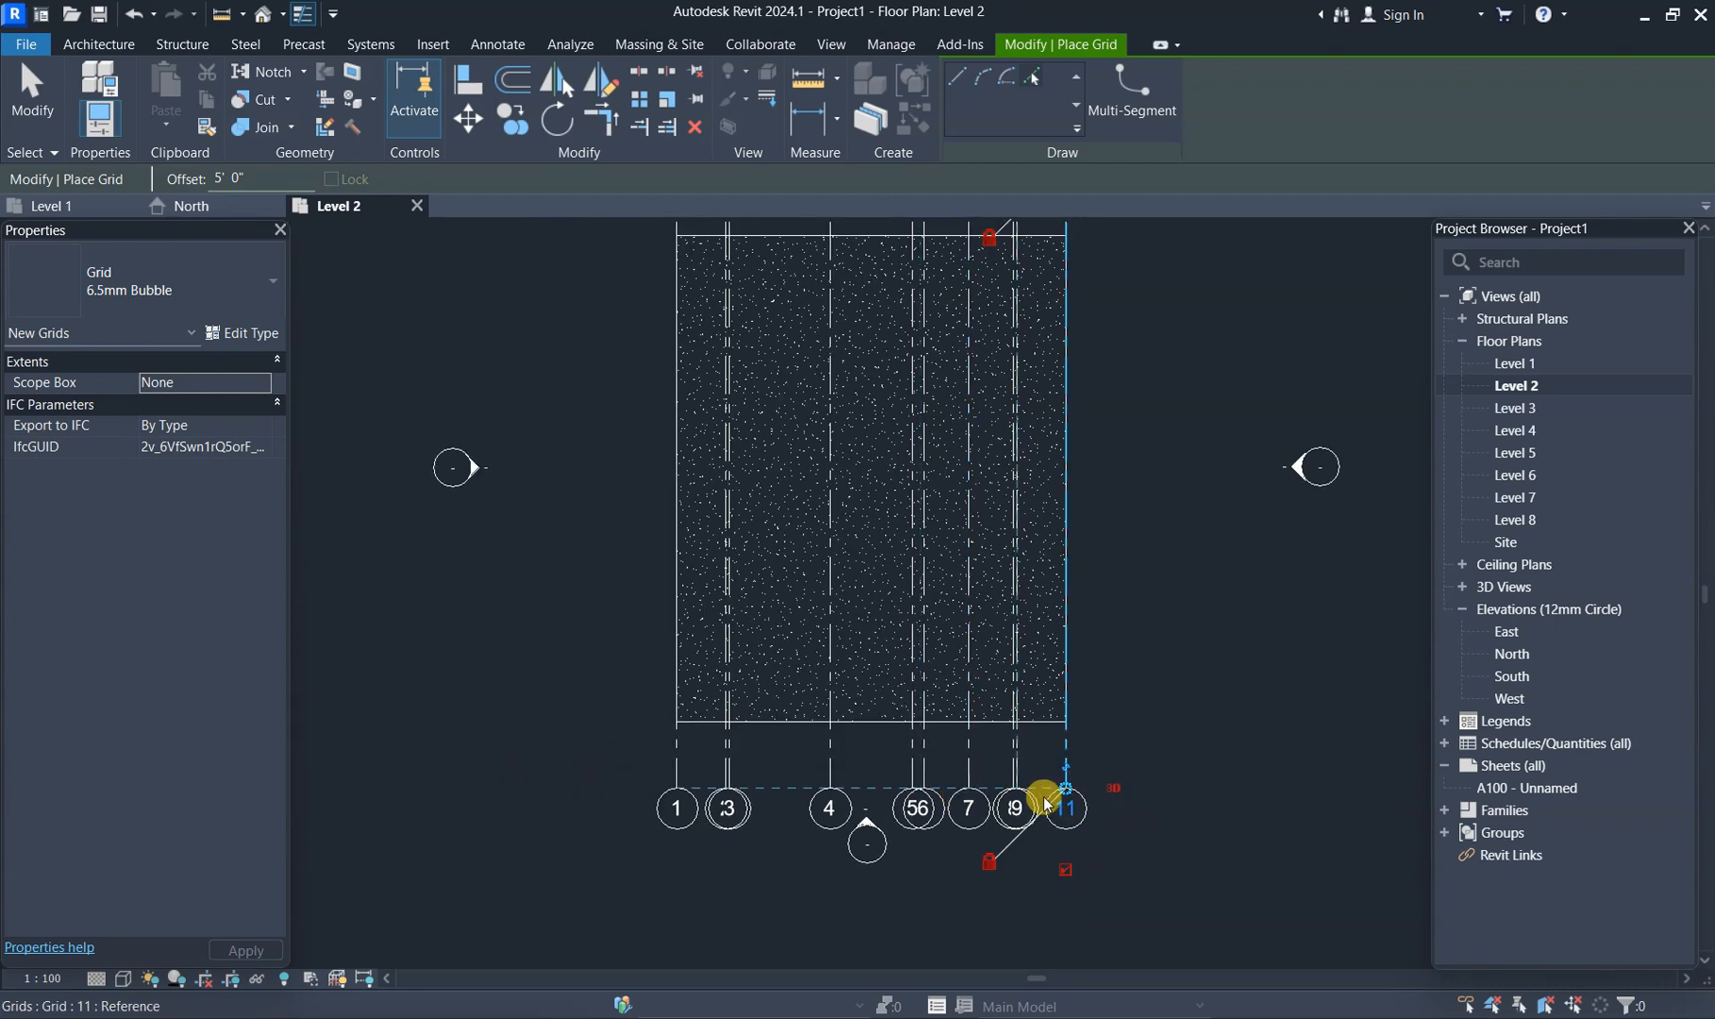
# - Undo the replacement grid and the earlier grid 10 edits, back to grids 1 to 9
pyautogui.hotkey('ctrl', 'z')
pyautogui.scroll(-1, 1043, 872)
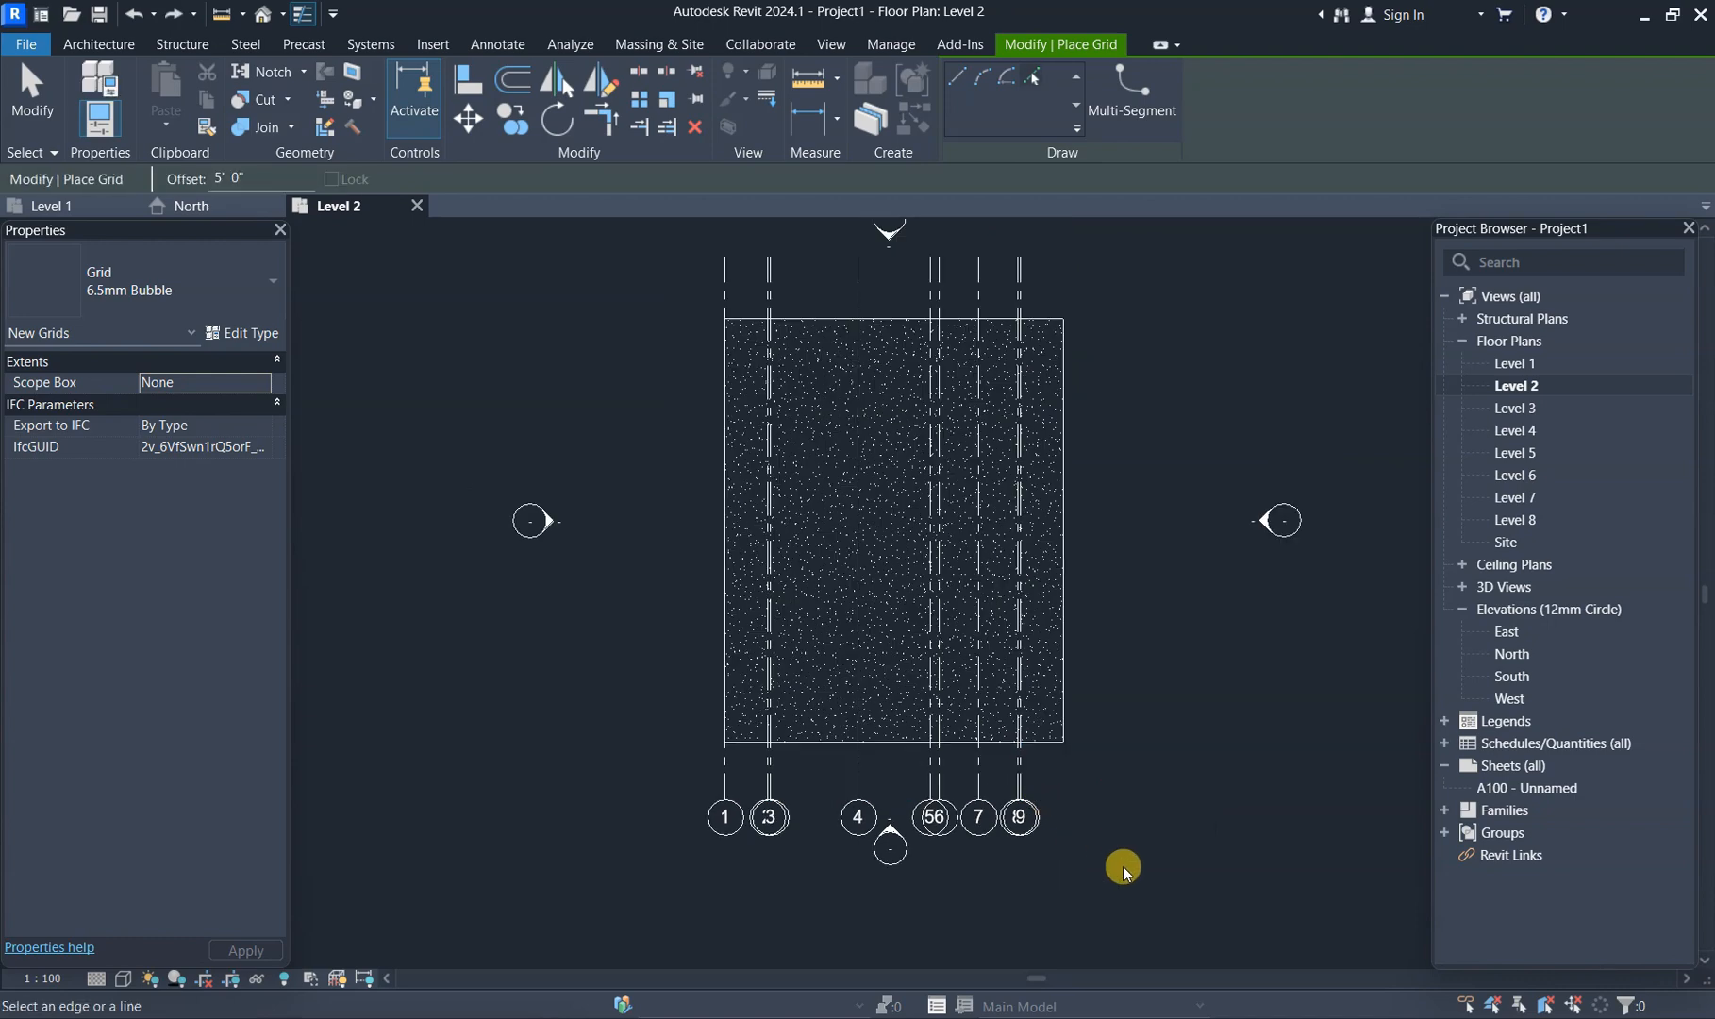
pyautogui.hotkey('ctrl', 'z')
pyautogui.hotkey('ctrl', 'z')
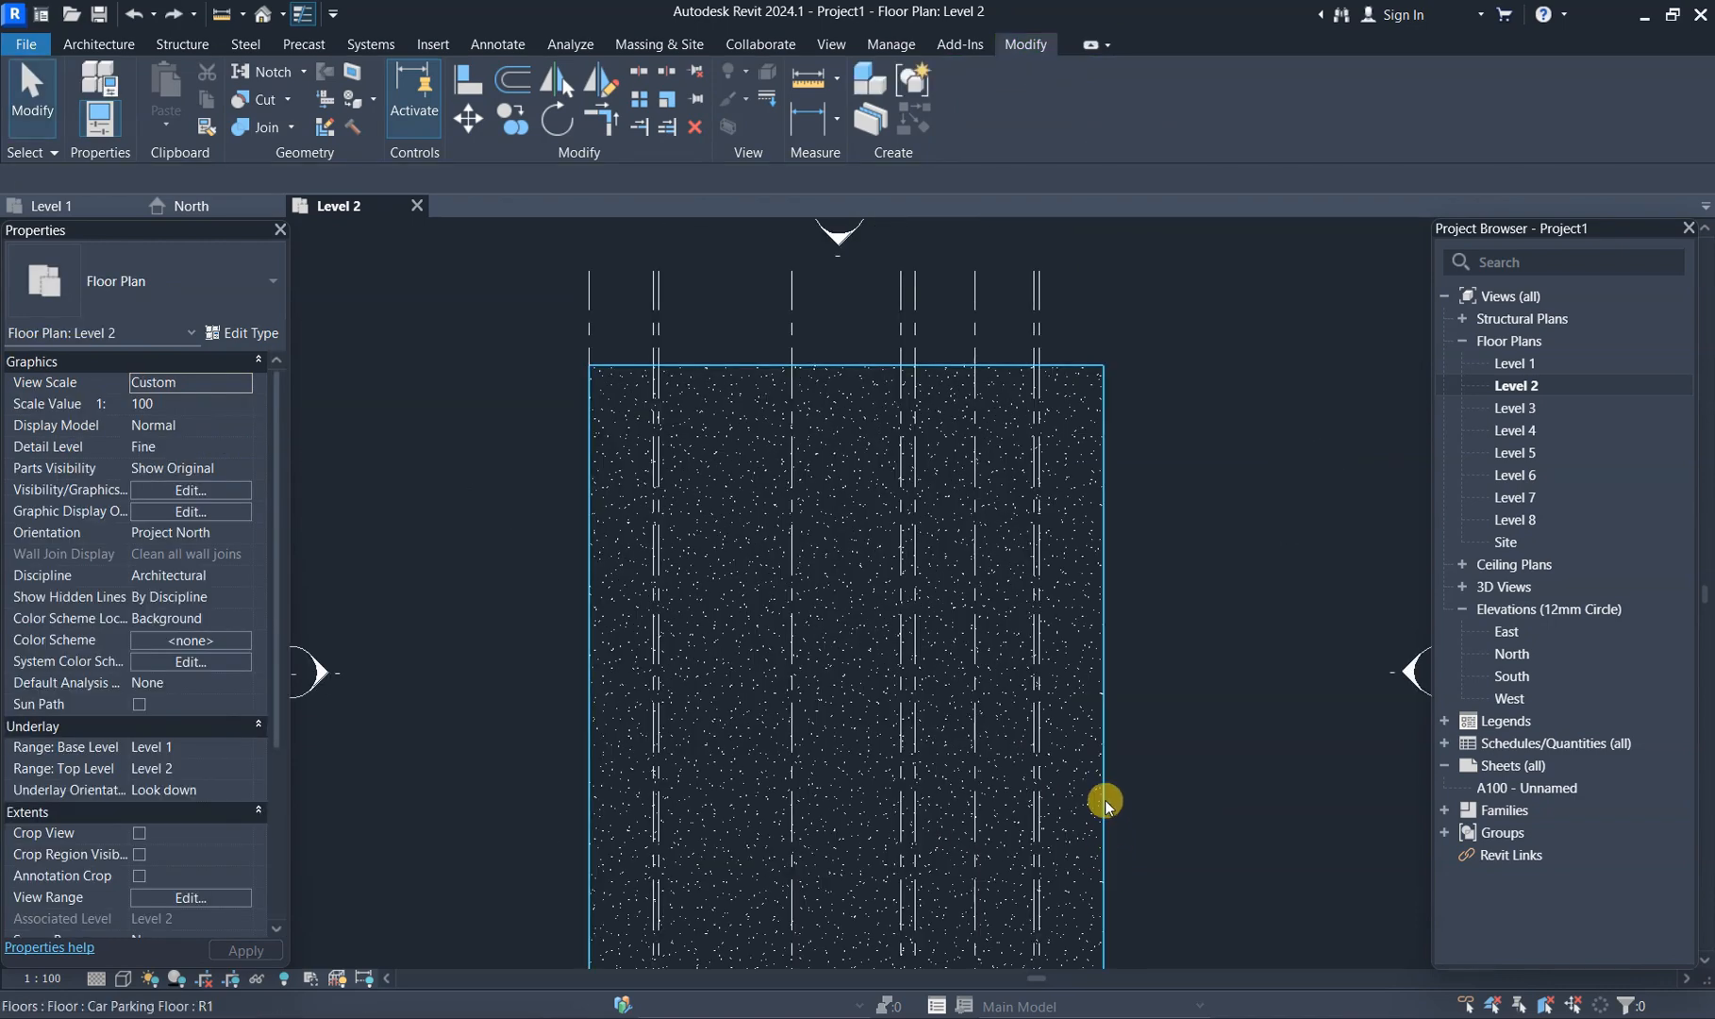
pyautogui.scroll(-1, 1094, 764)
pyautogui.moveTo(1194, 795)
pyautogui.mouseDown(button='middle')
pyautogui.moveTo(1418, 805)
pyautogui.moveTo(1210, 539)
pyautogui.moveTo(1115, 621)
pyautogui.mouseUp(button='middle')
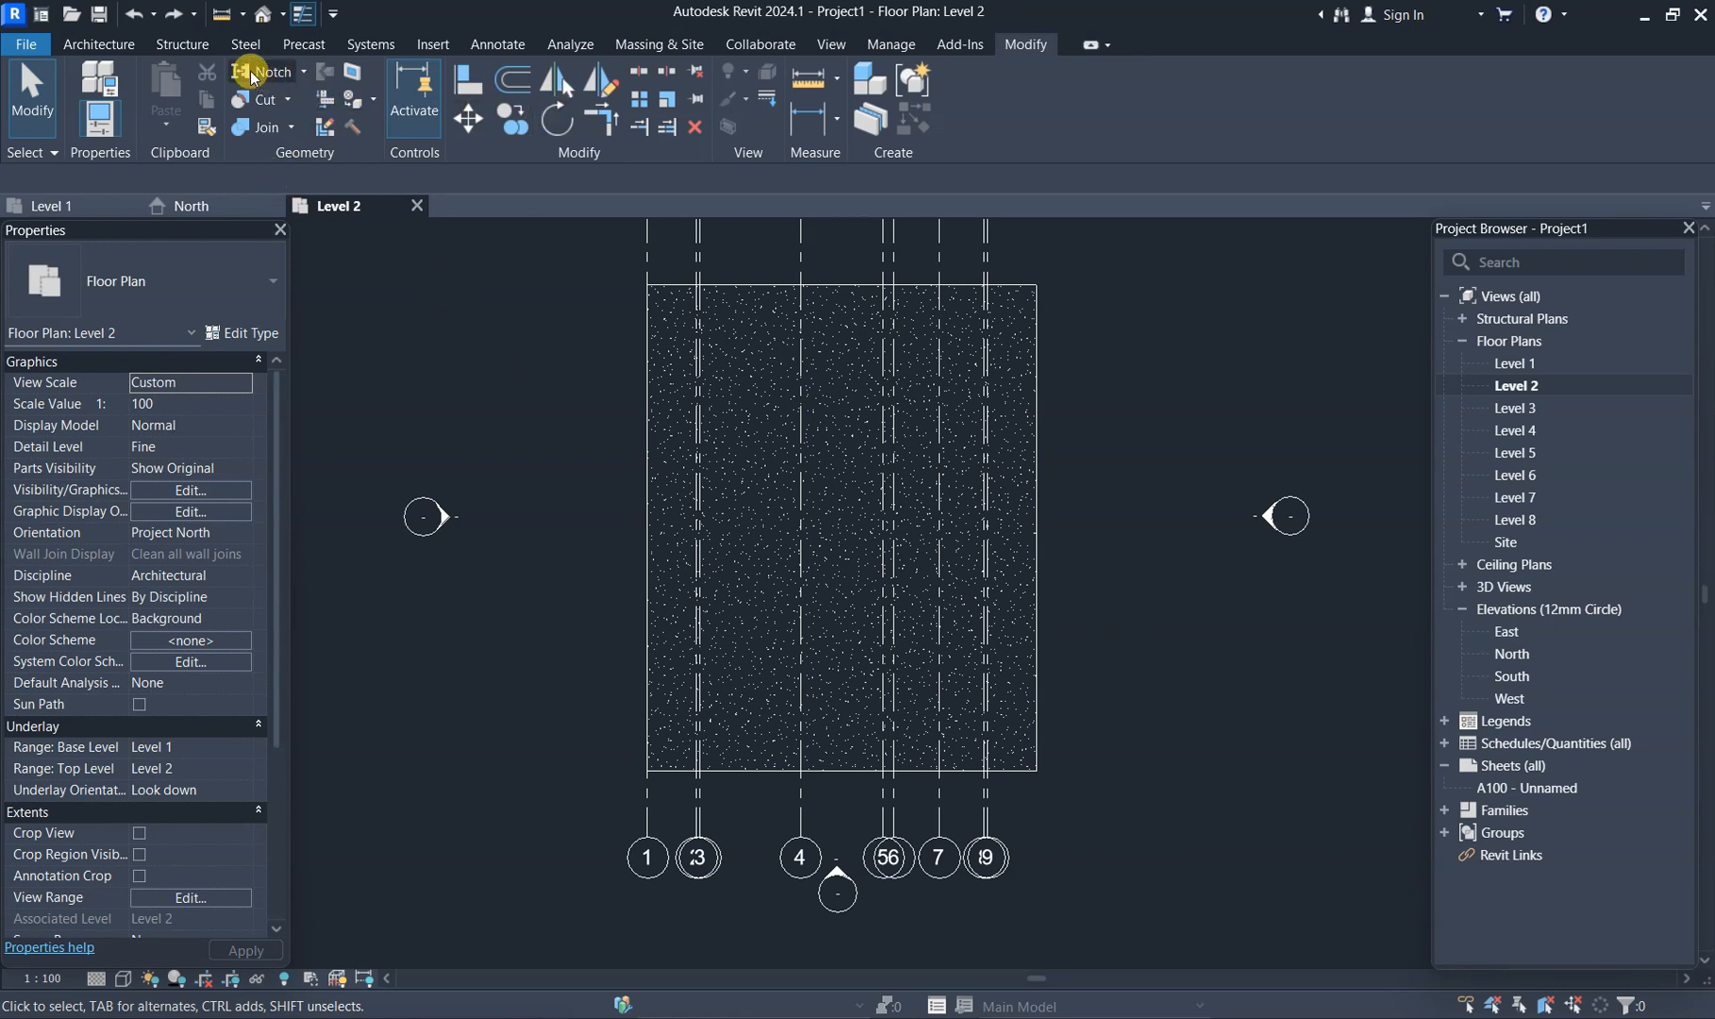
# - Add vertical grid 10 by picking grid 9 with a 5' 0" offset towards the east, and end grid placement
pyautogui.press('g')
pyautogui.press('r')
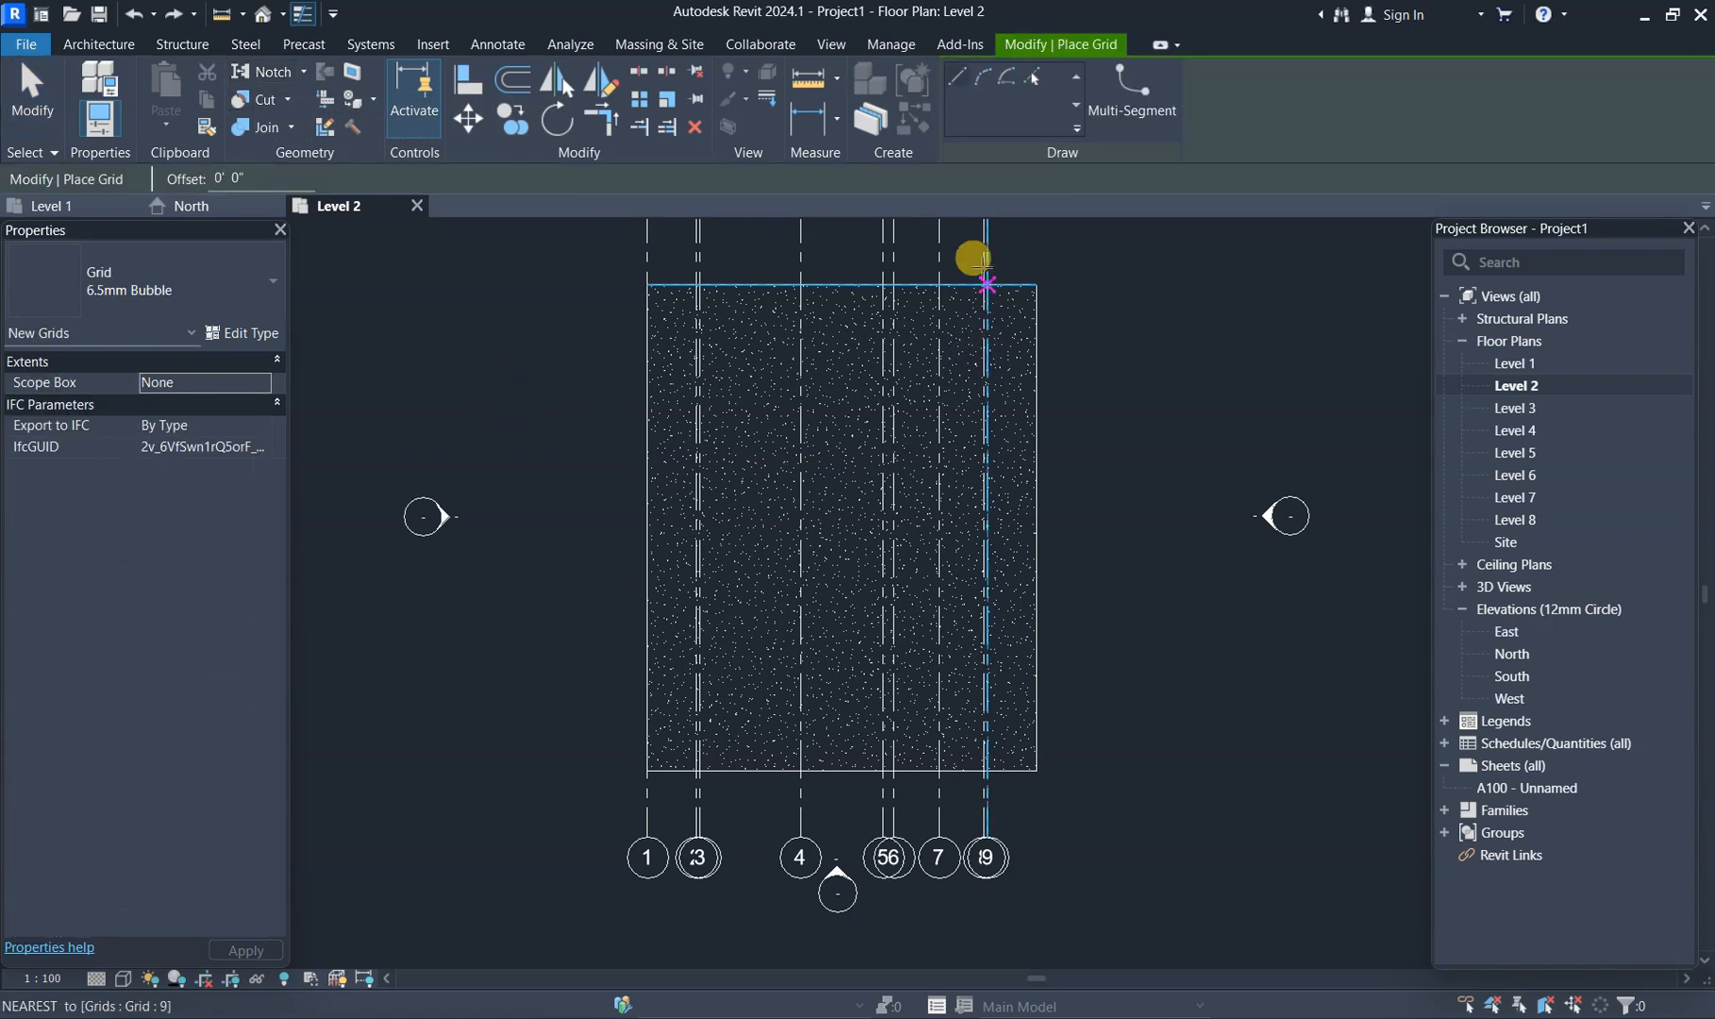
pyautogui.click(271, 177)
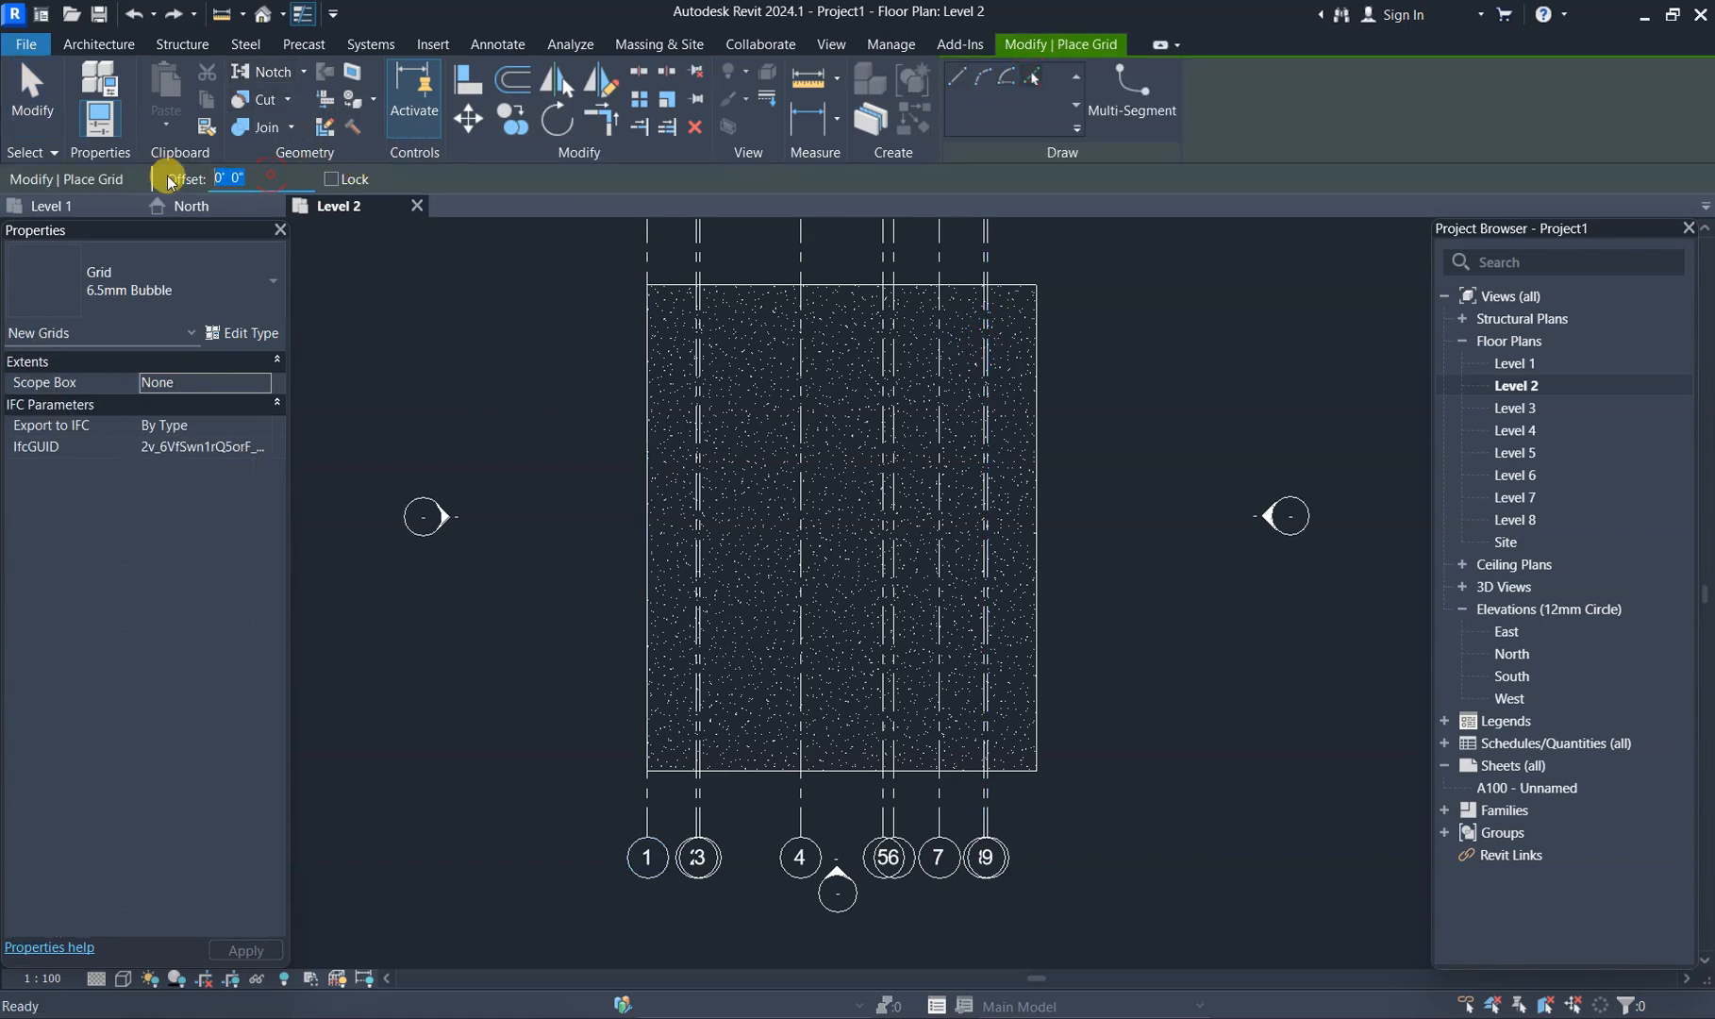
pyautogui.write('5')
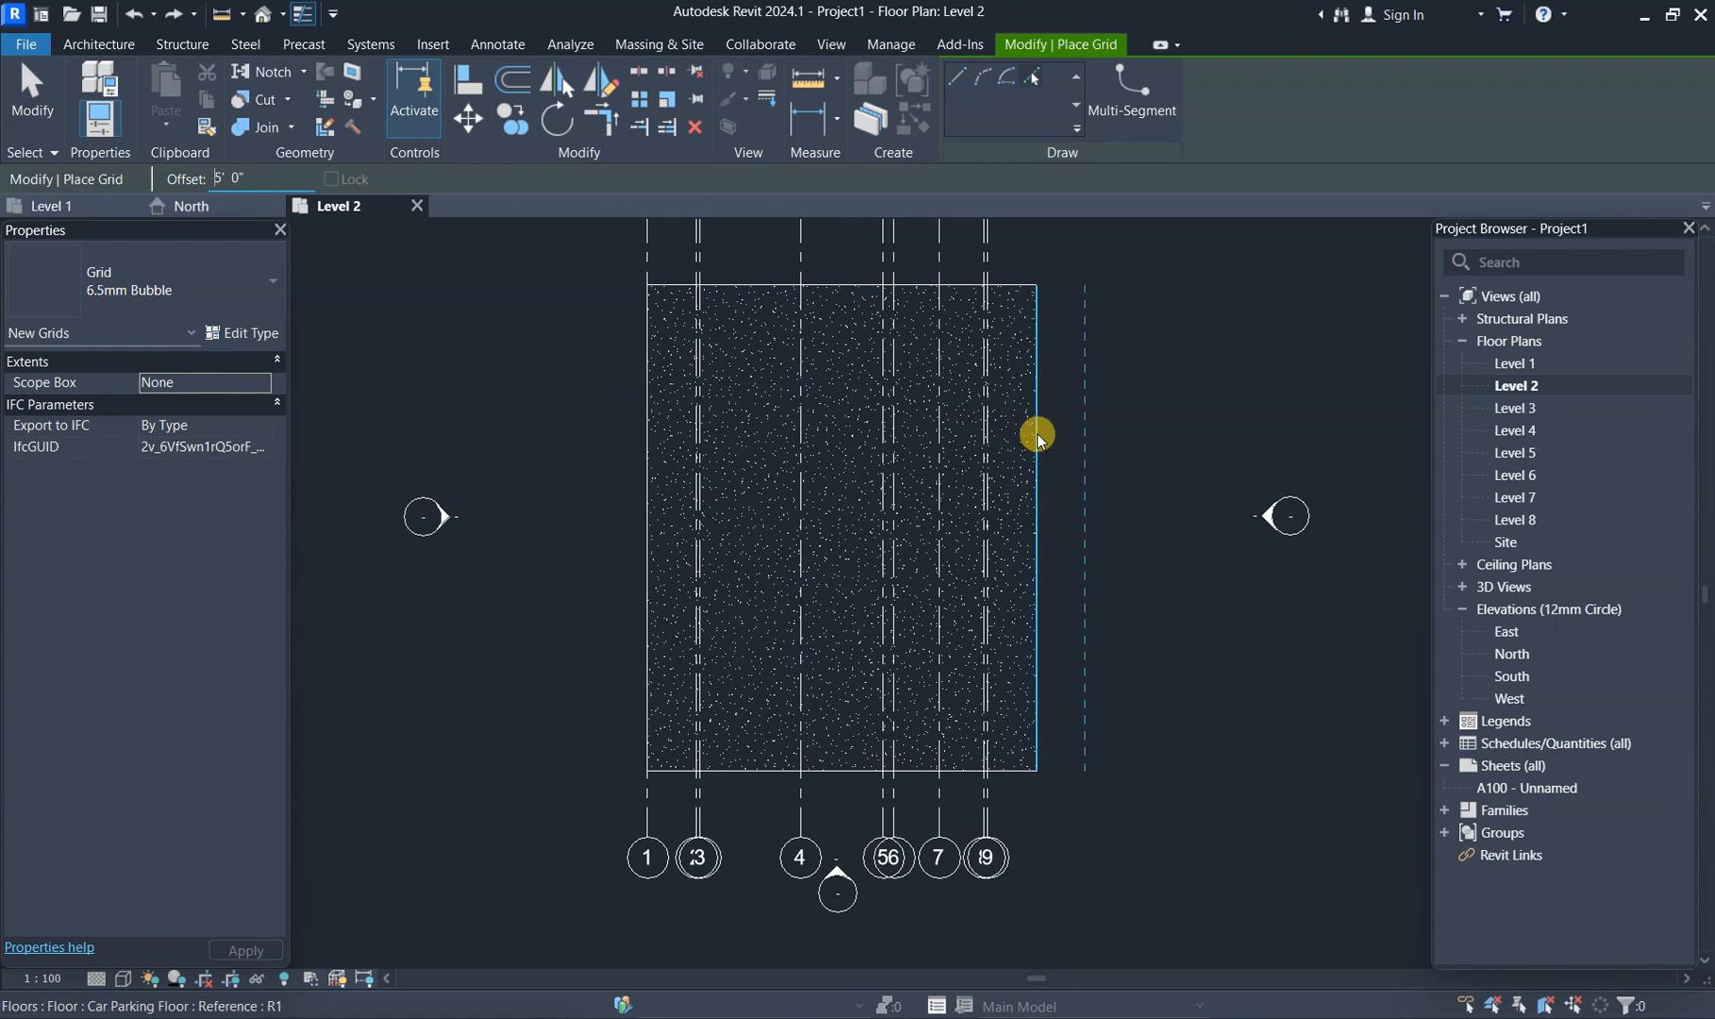
pyautogui.click(991, 485)
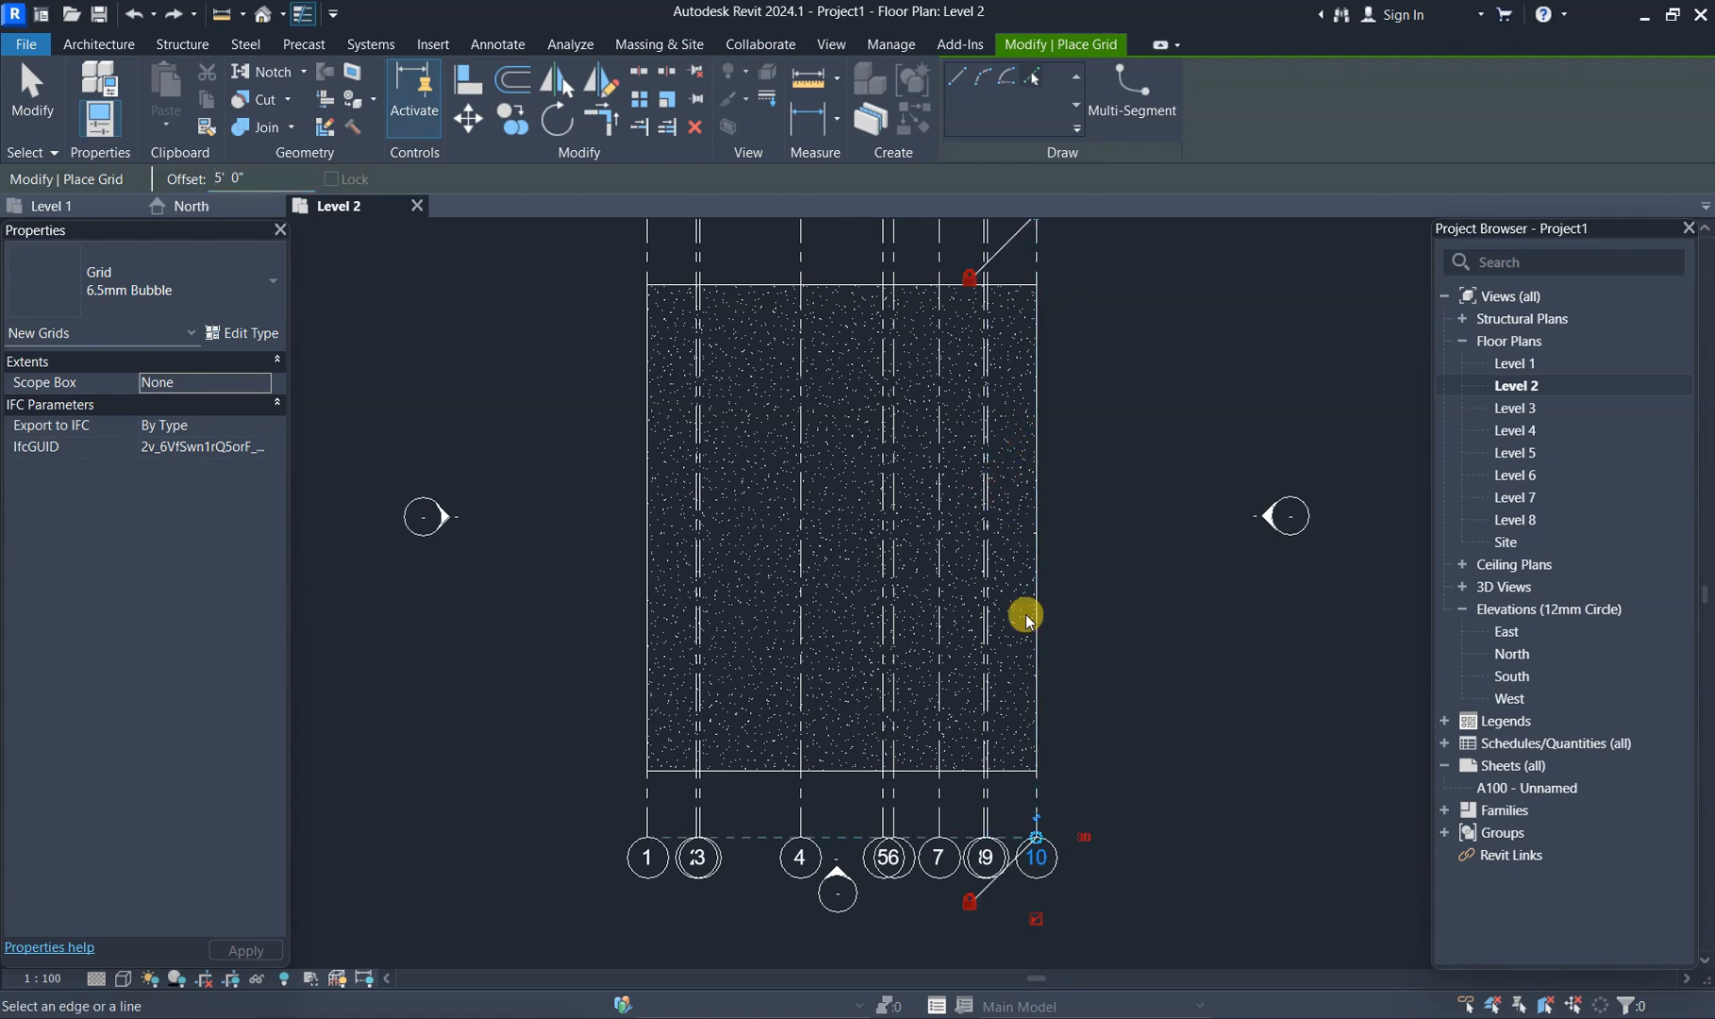
pyautogui.scroll(2, 1057, 879)
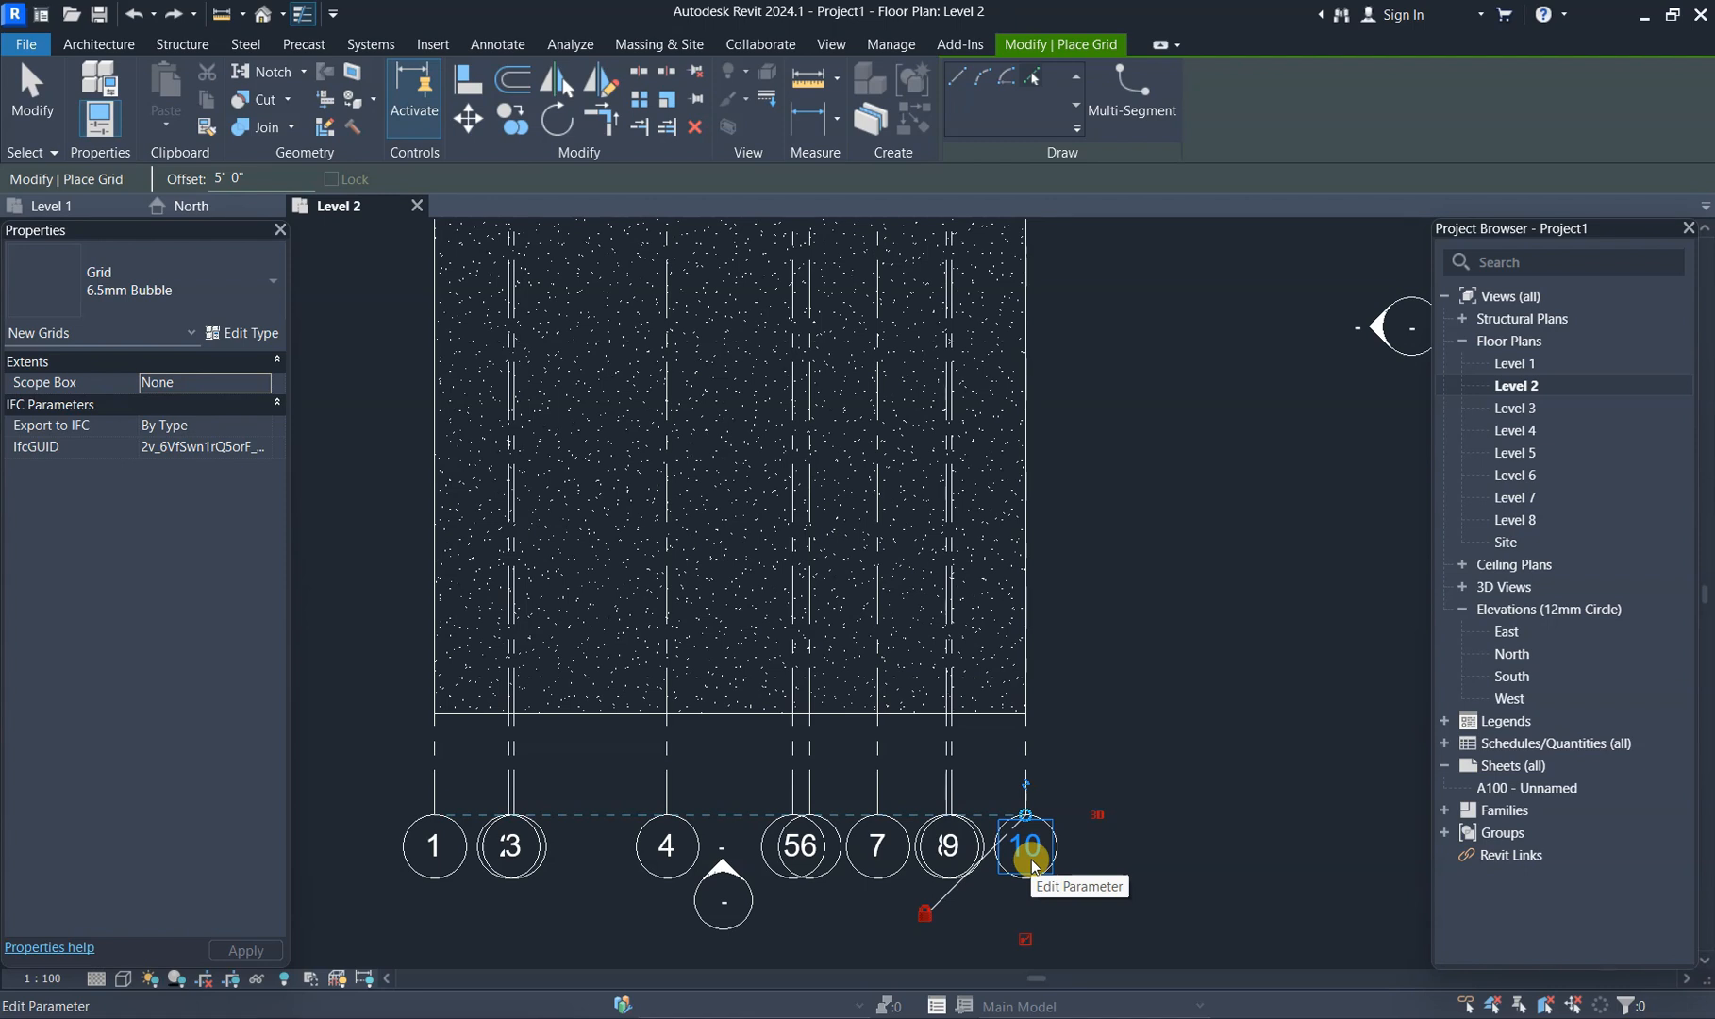
pyautogui.scroll(-2, 1032, 858)
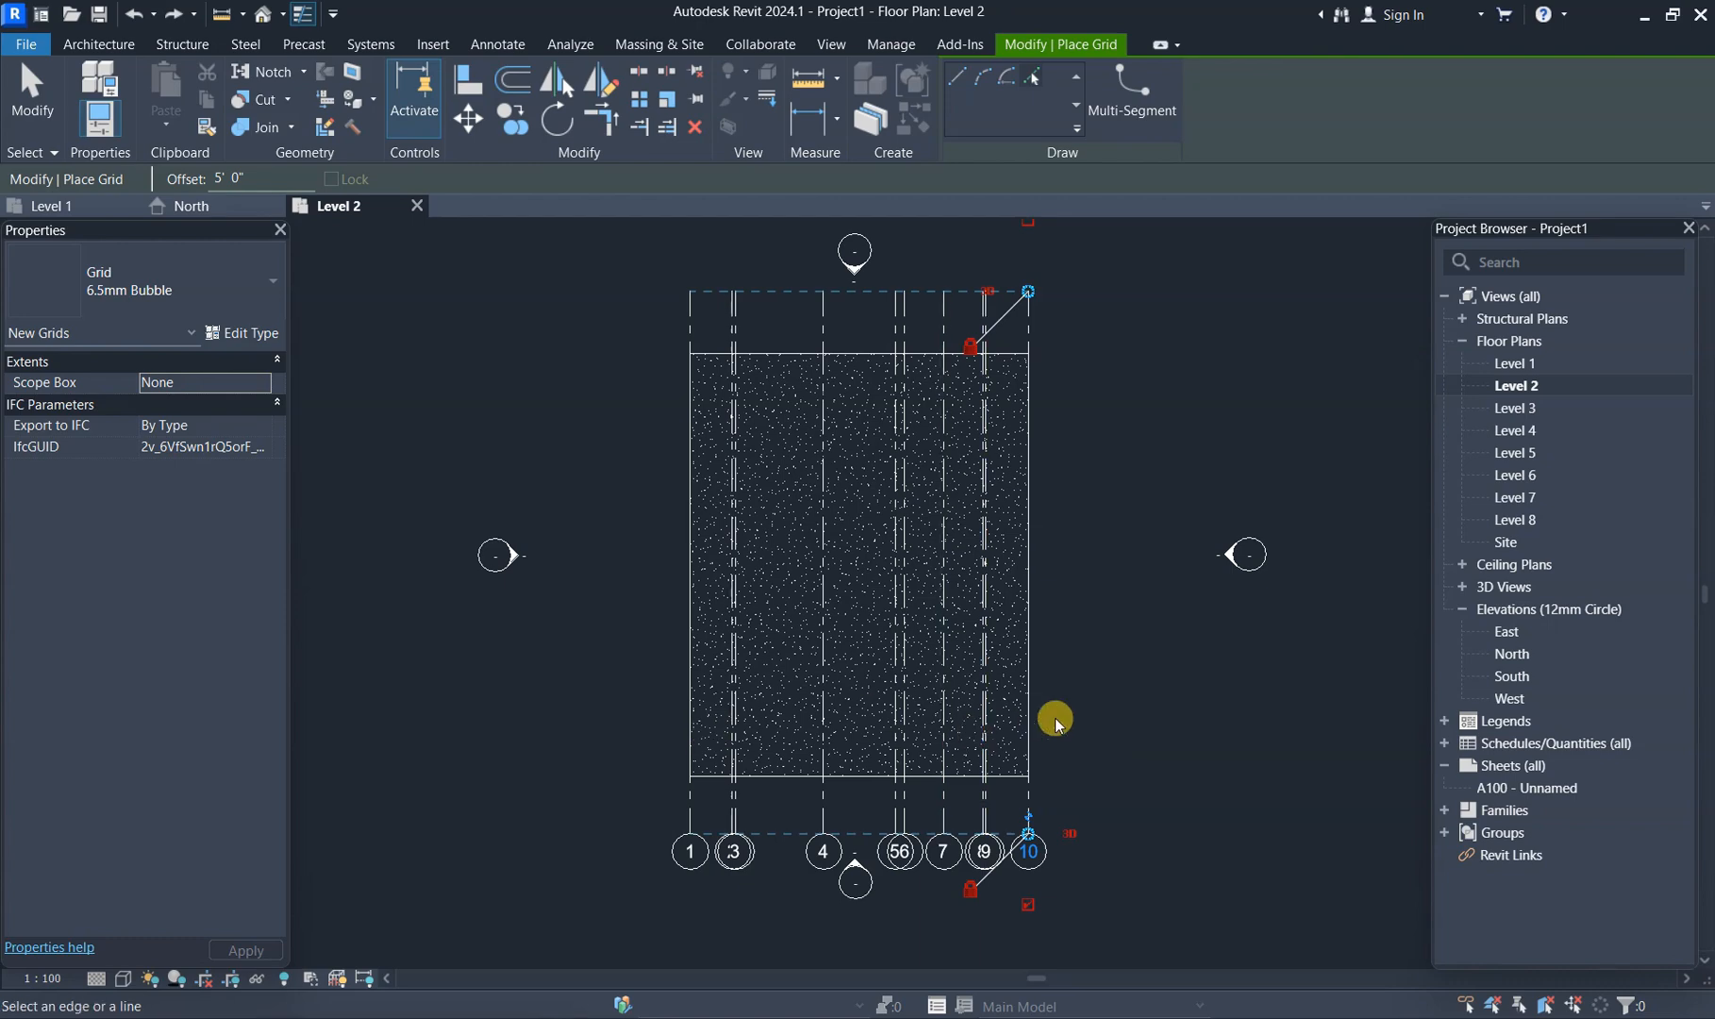
pyautogui.scroll(3, 1030, 727)
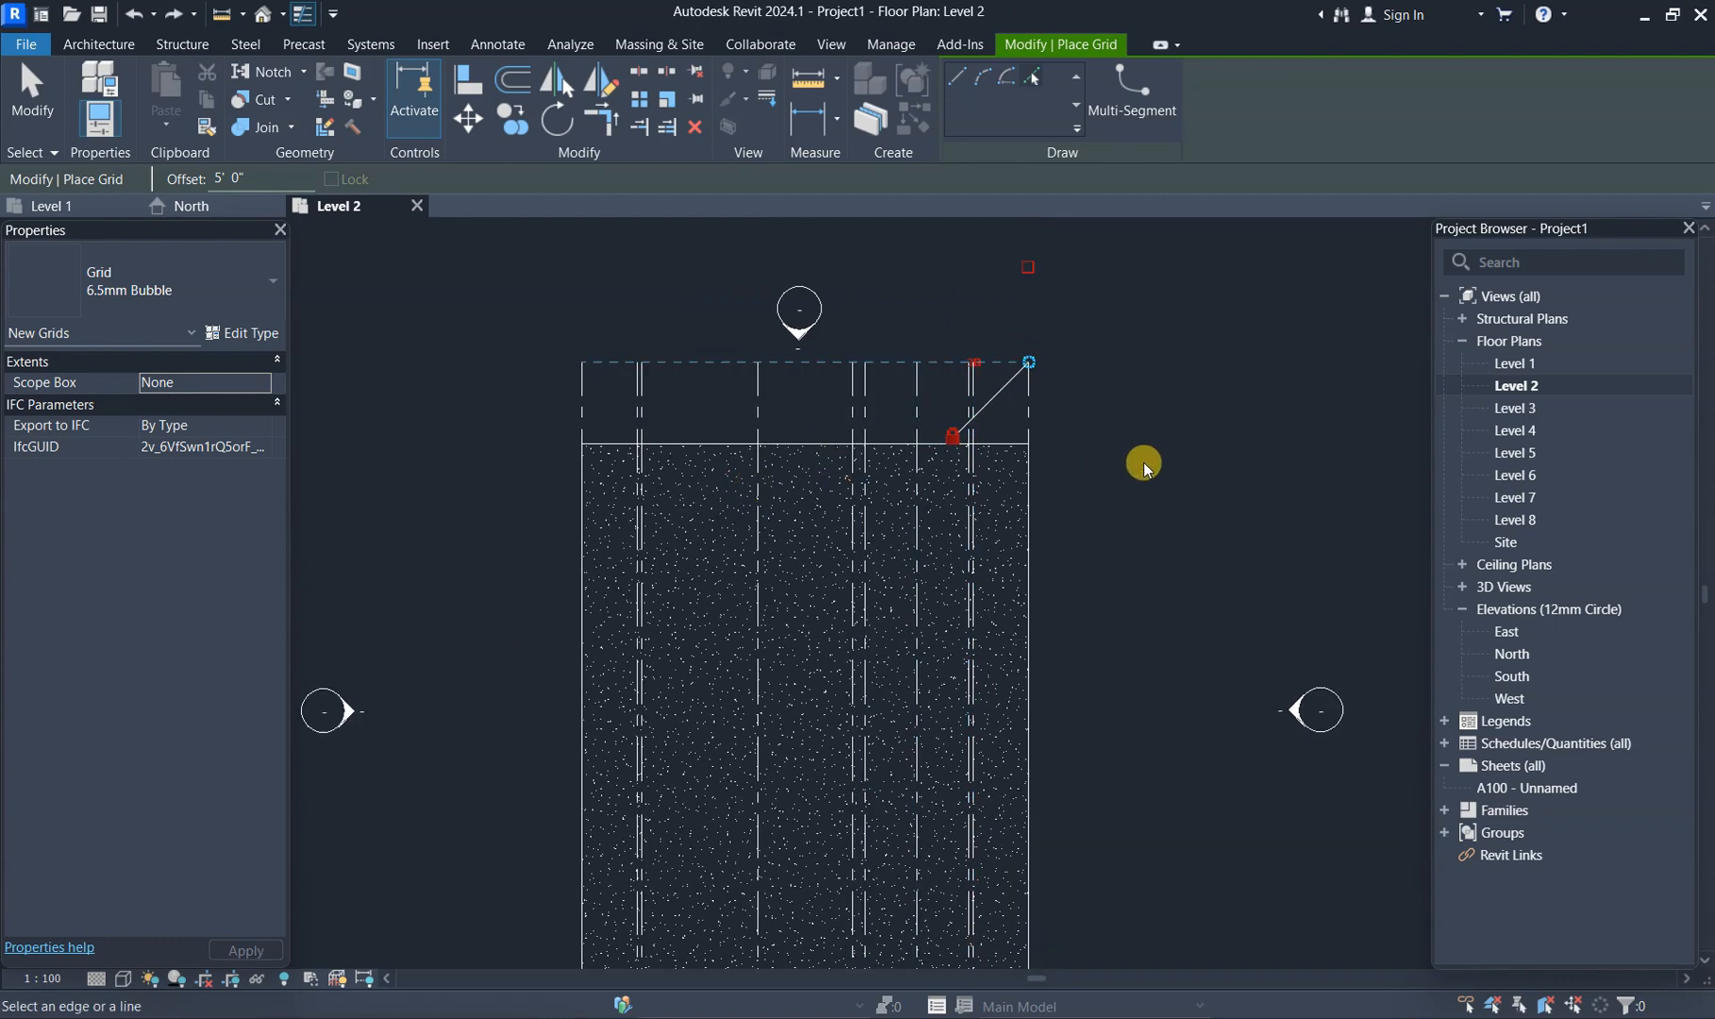
pyautogui.press('Escape')
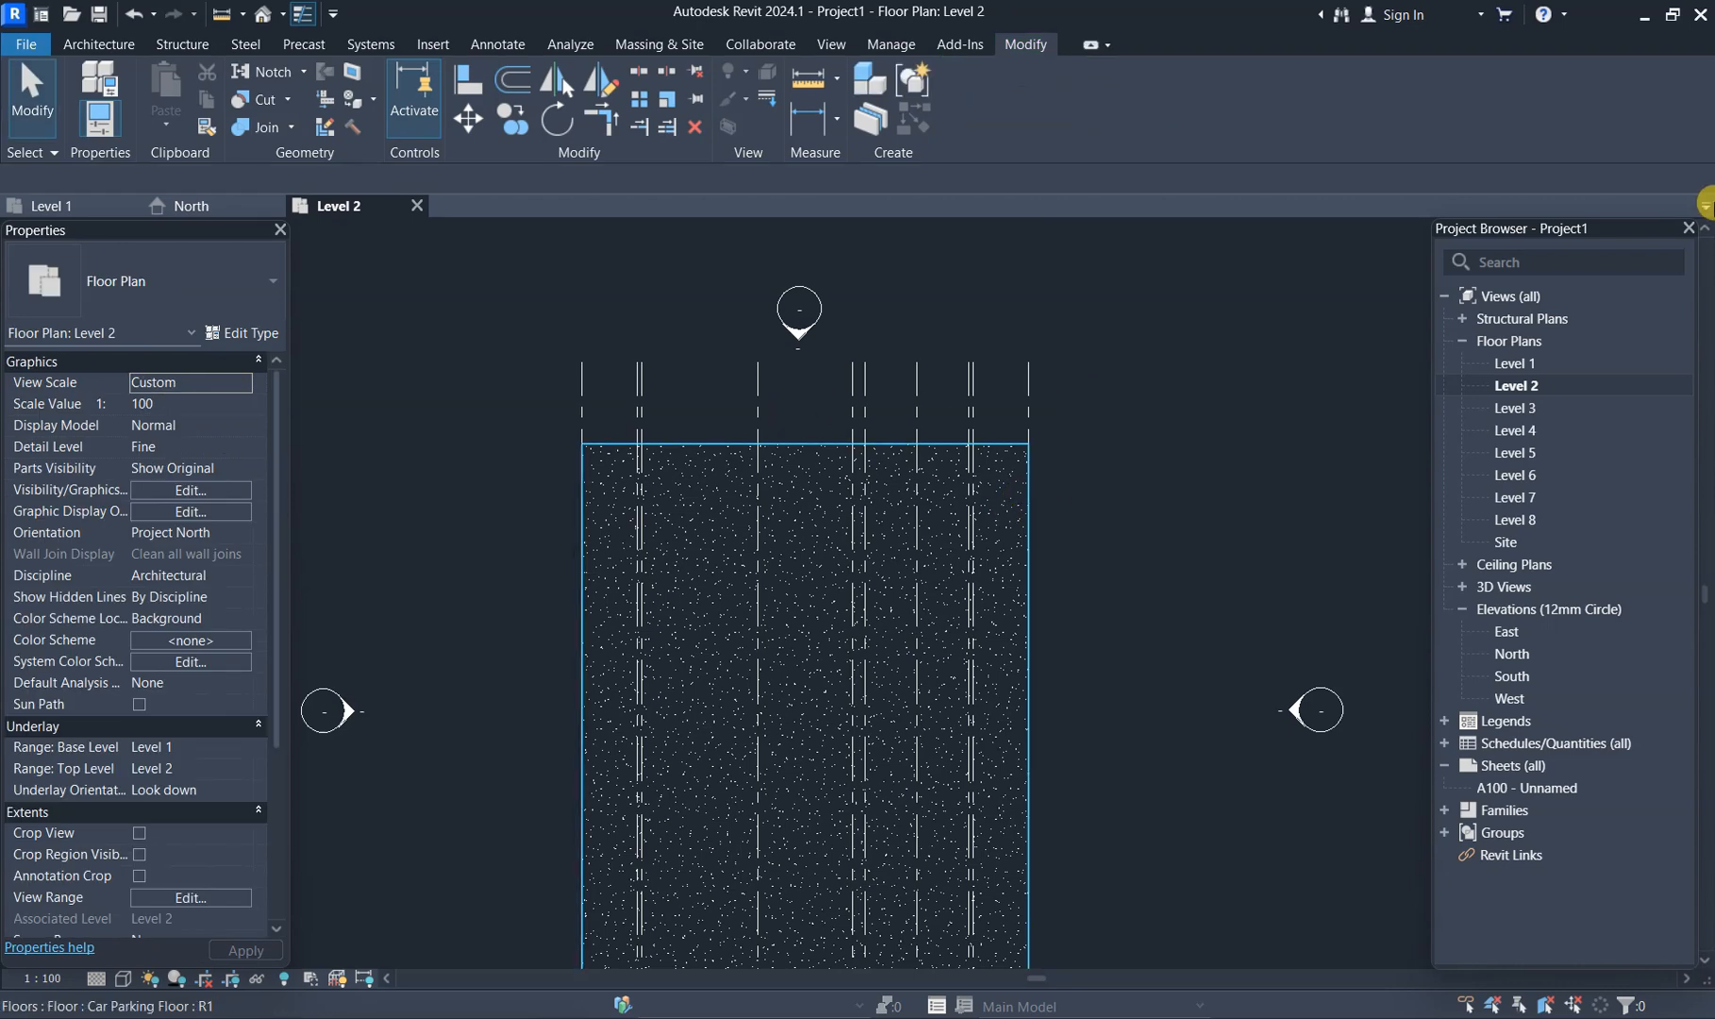
# - Draw a horizontal grid line across all the vertical grids, just north of the floor slab
pyautogui.moveTo(1127, 371); pyautogui.dragTo(1190, 376, button='middle')
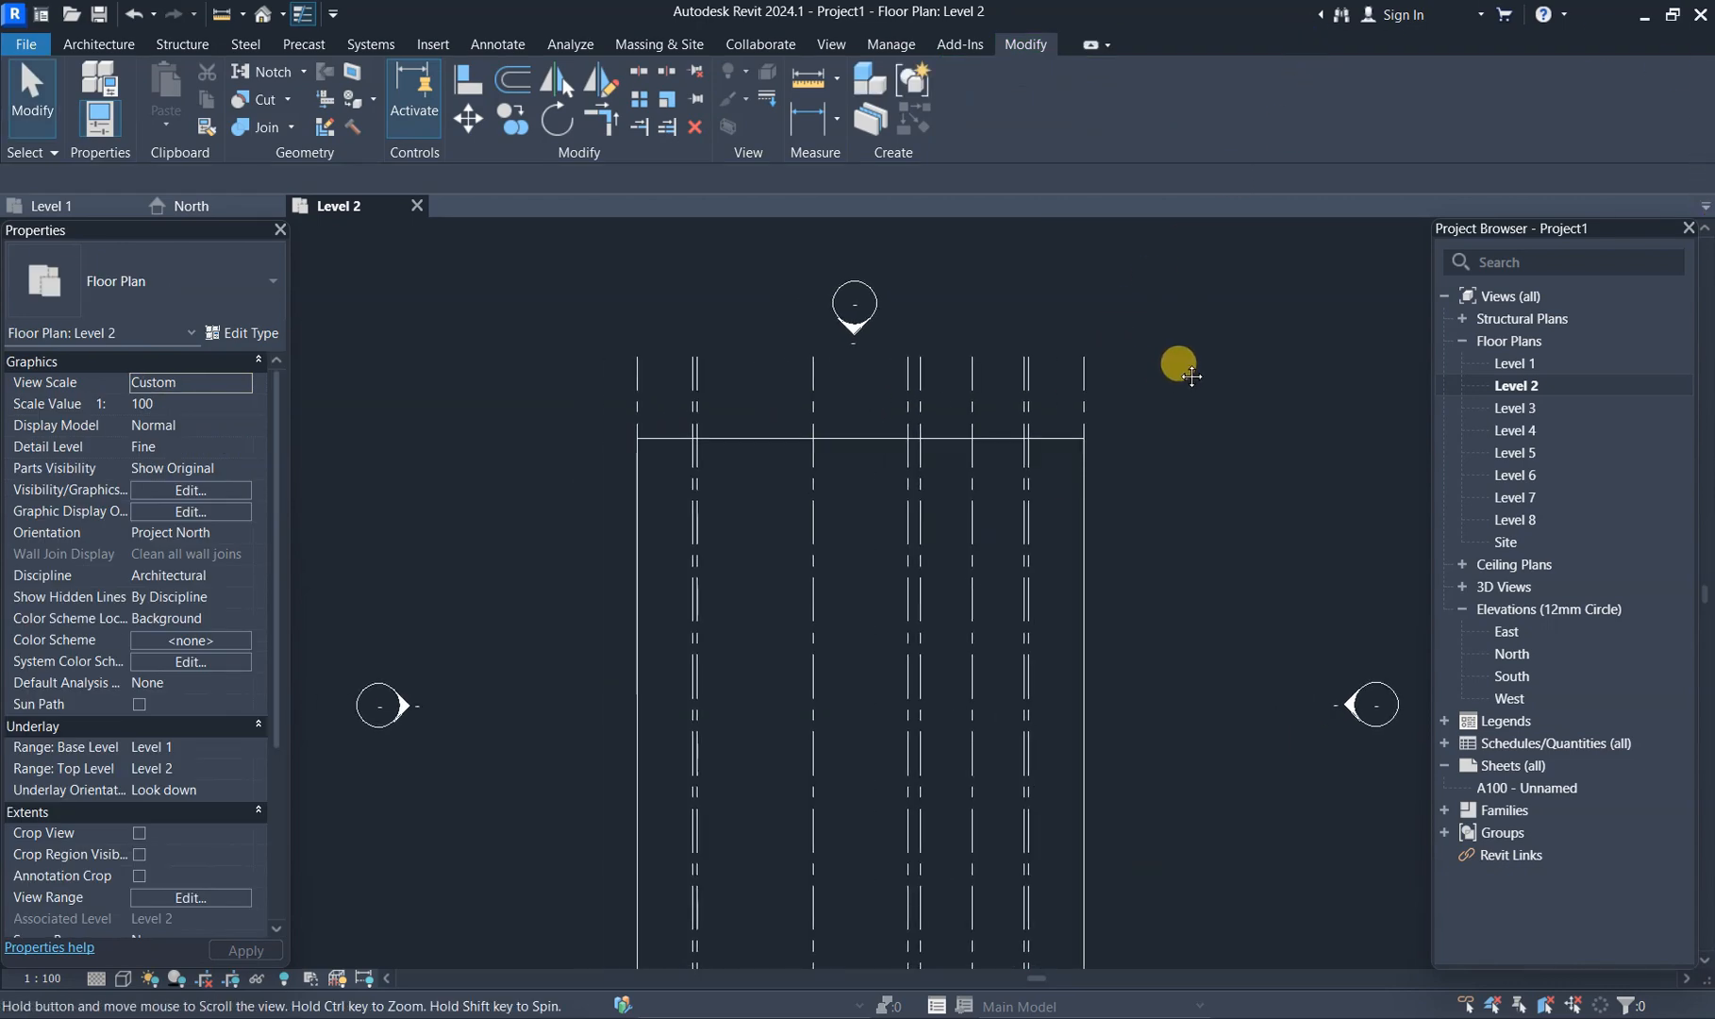
pyautogui.scroll(1, 1190, 375)
pyautogui.press('g')
pyautogui.press('r')
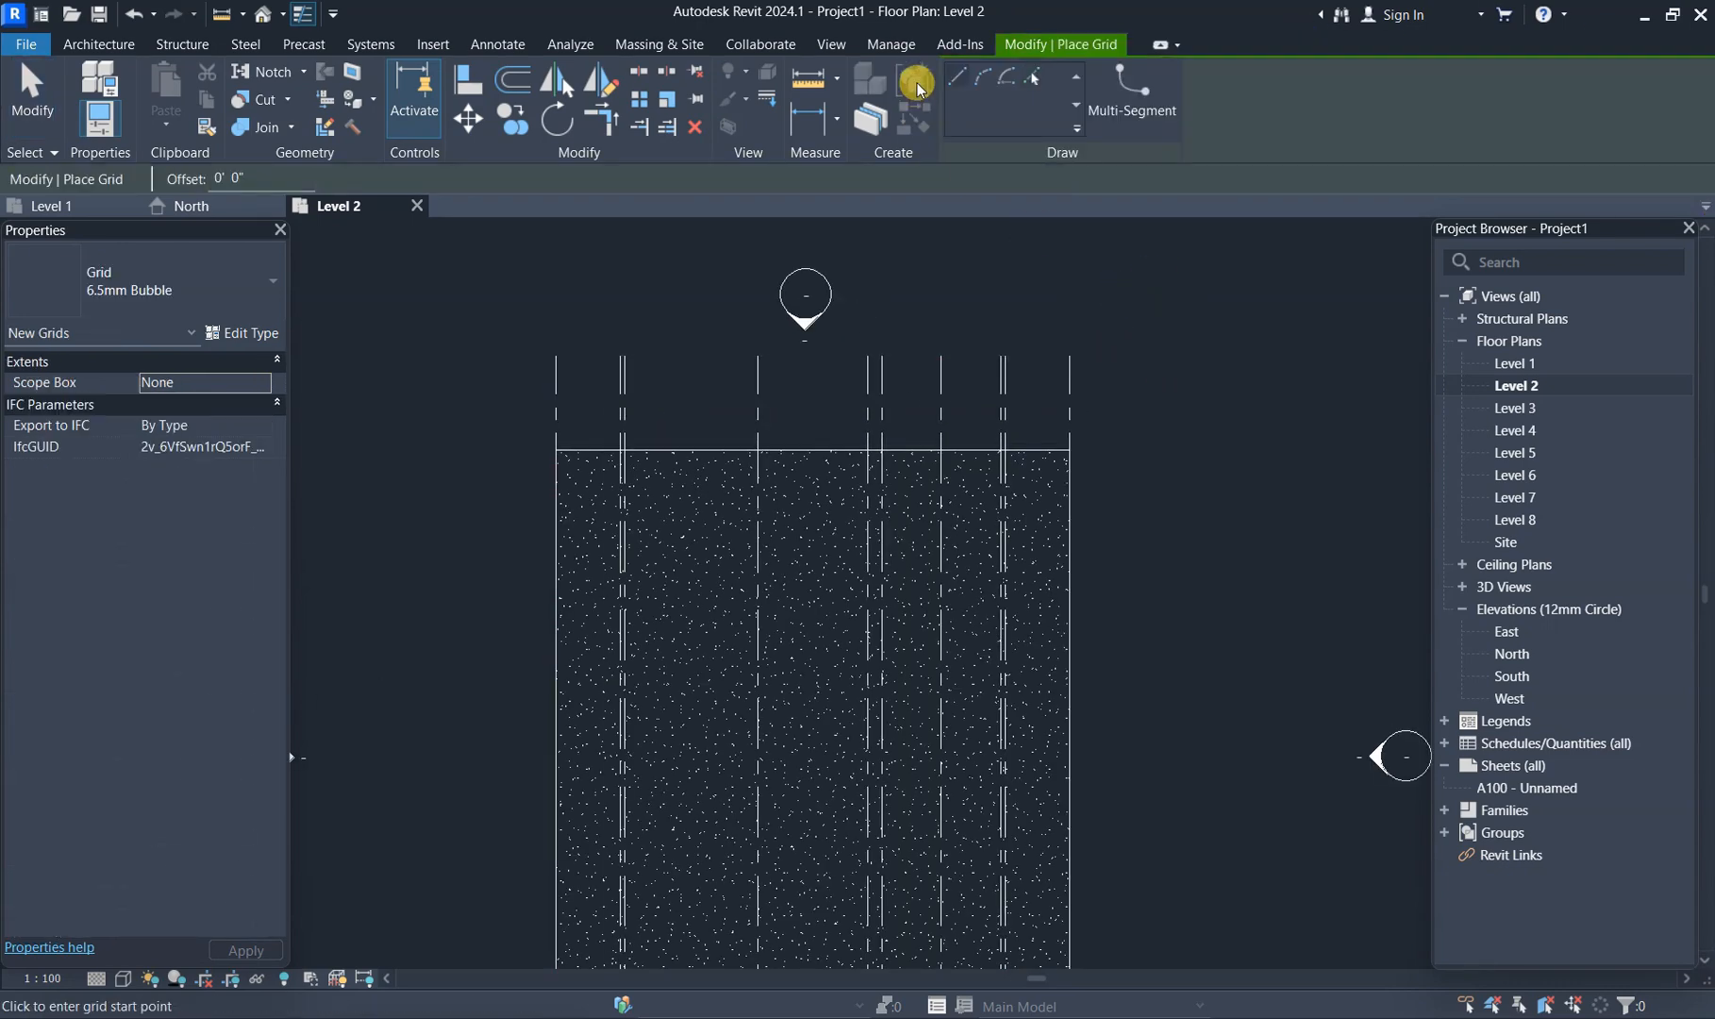
pyautogui.click(958, 76)
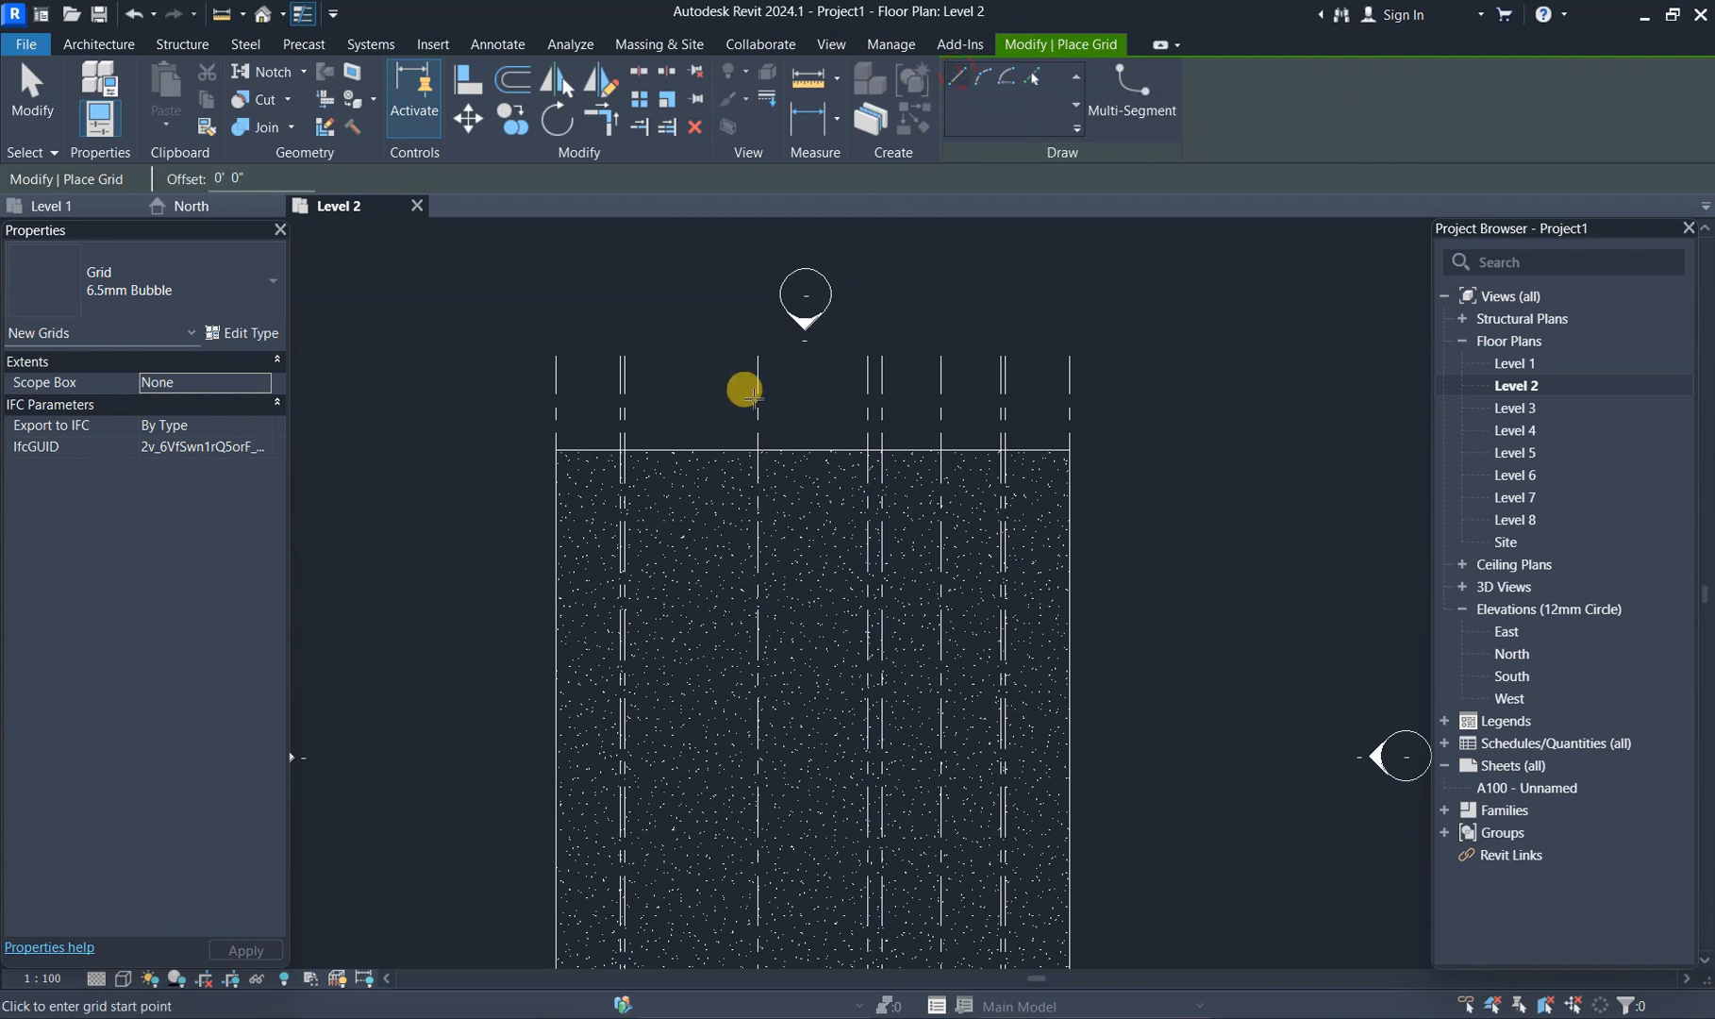
pyautogui.click(442, 378)
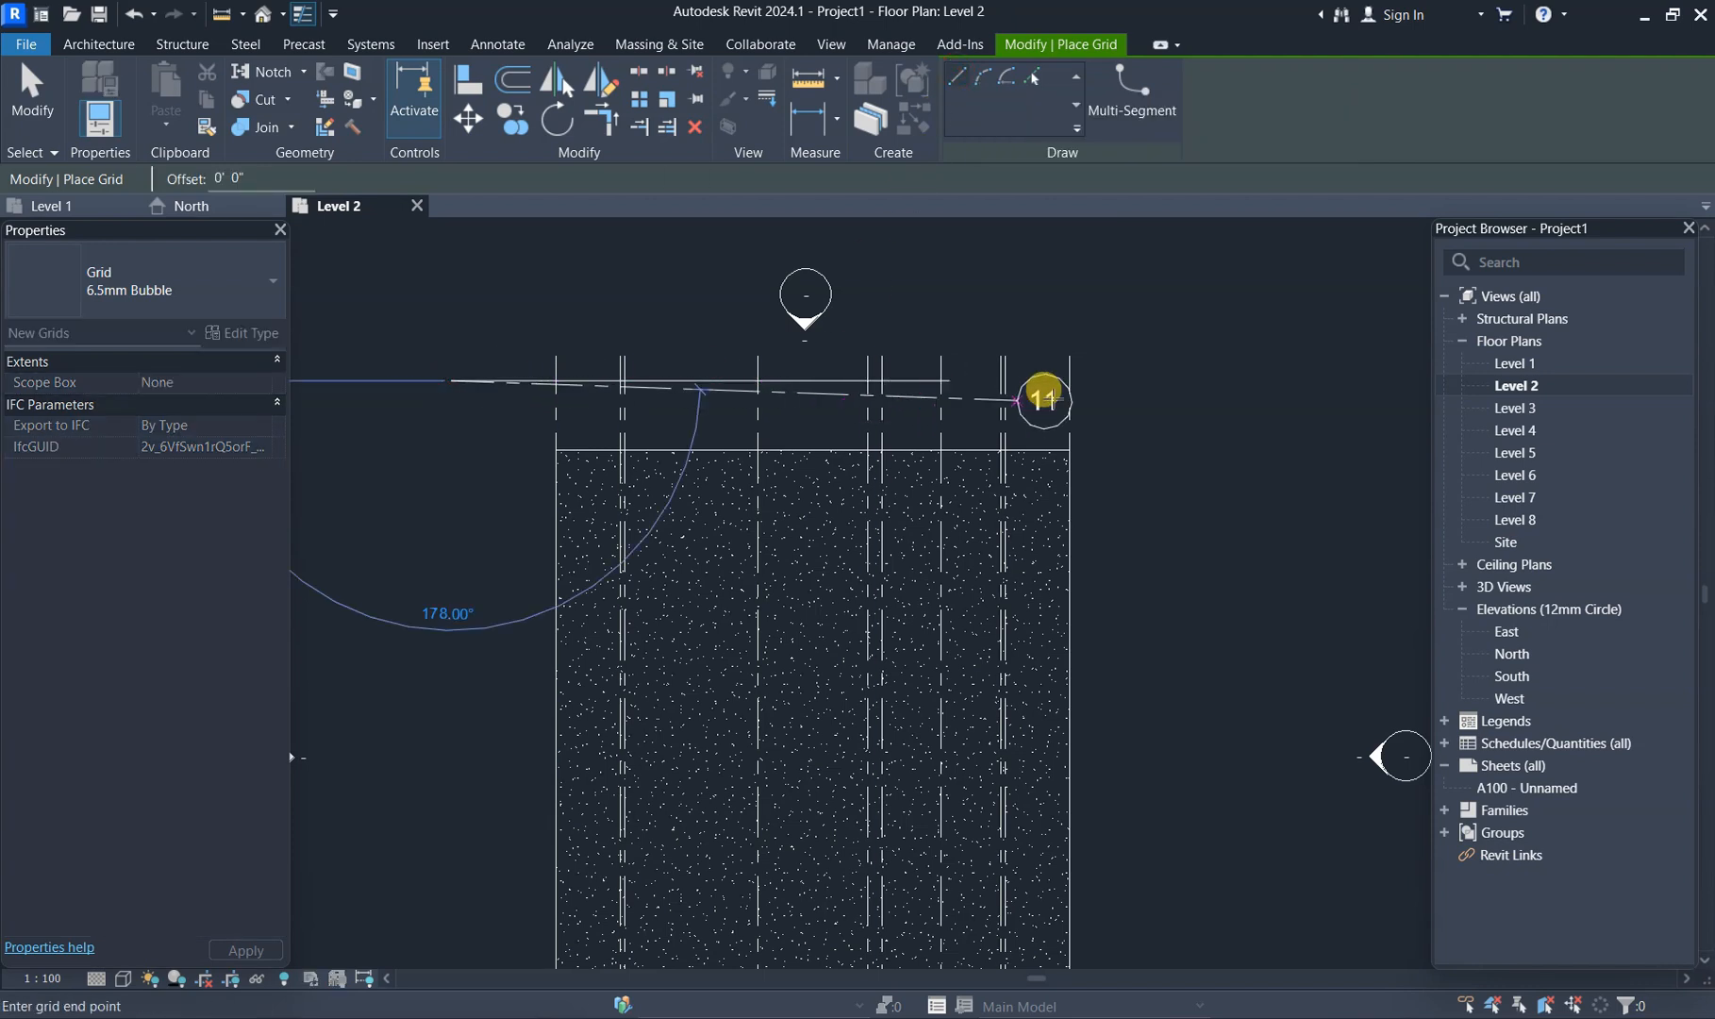
pyautogui.click(1184, 379)
# - Name the new horizontal grid A and end grid placement
pyautogui.click(1223, 380)
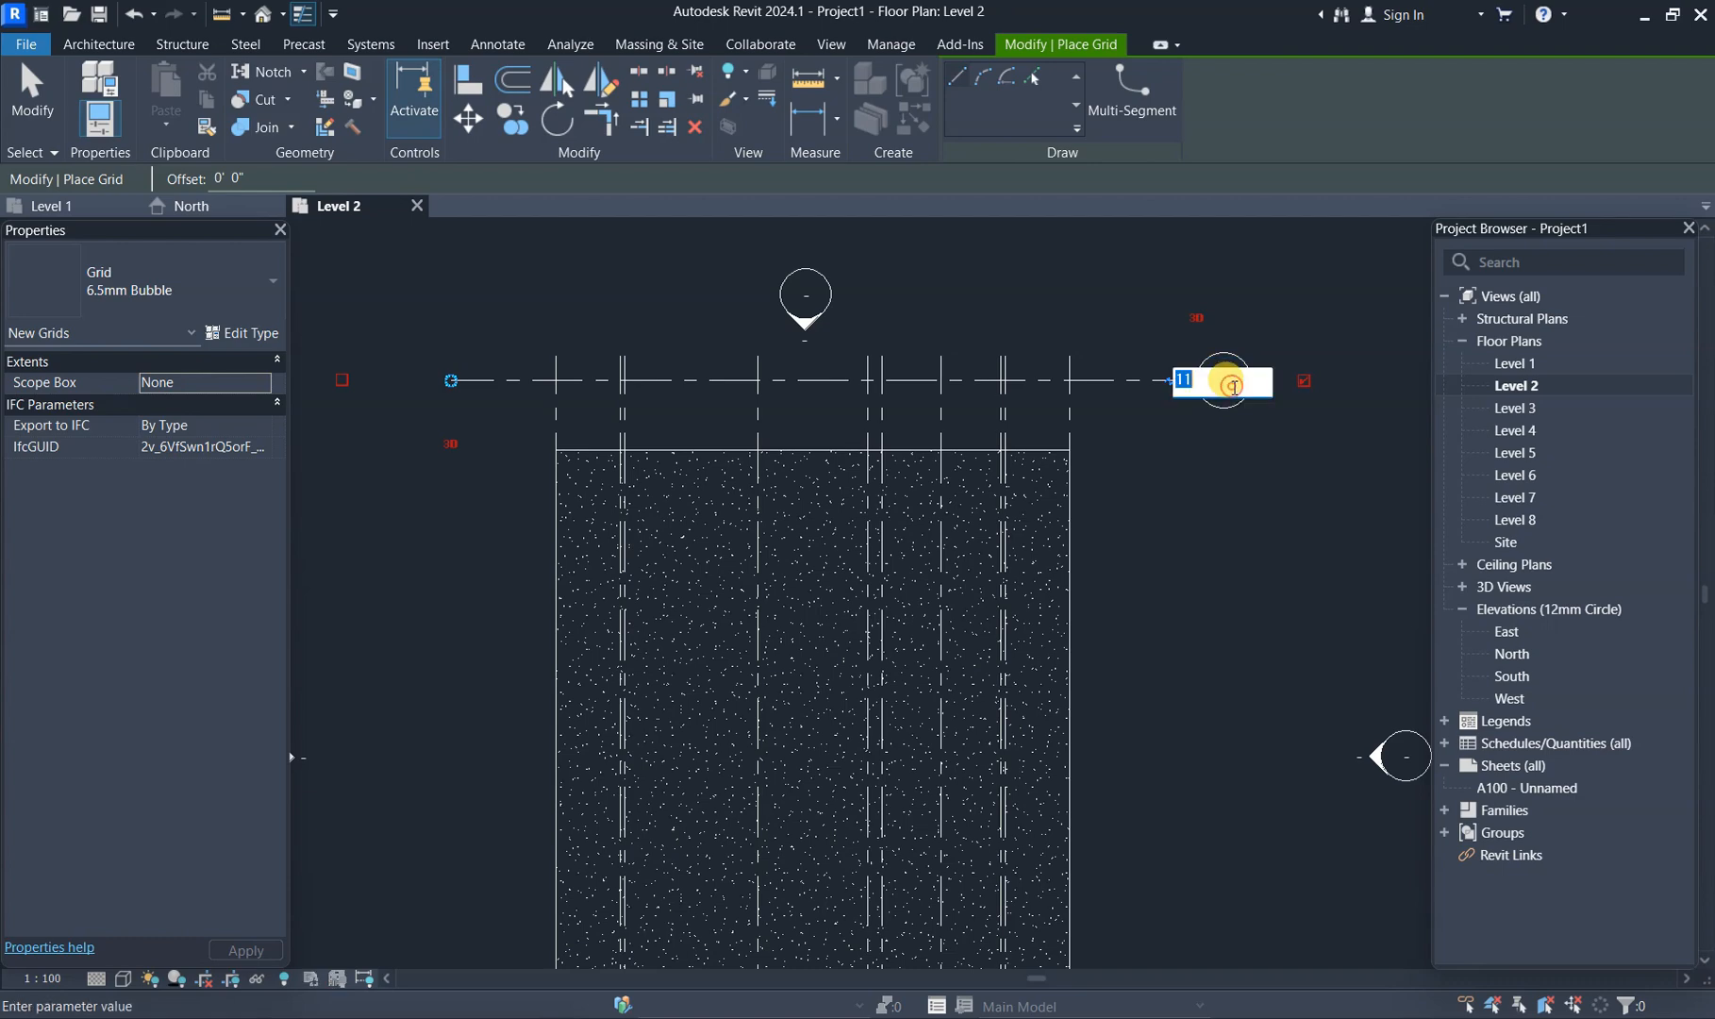
pyautogui.scroll(-3, 1178, 522)
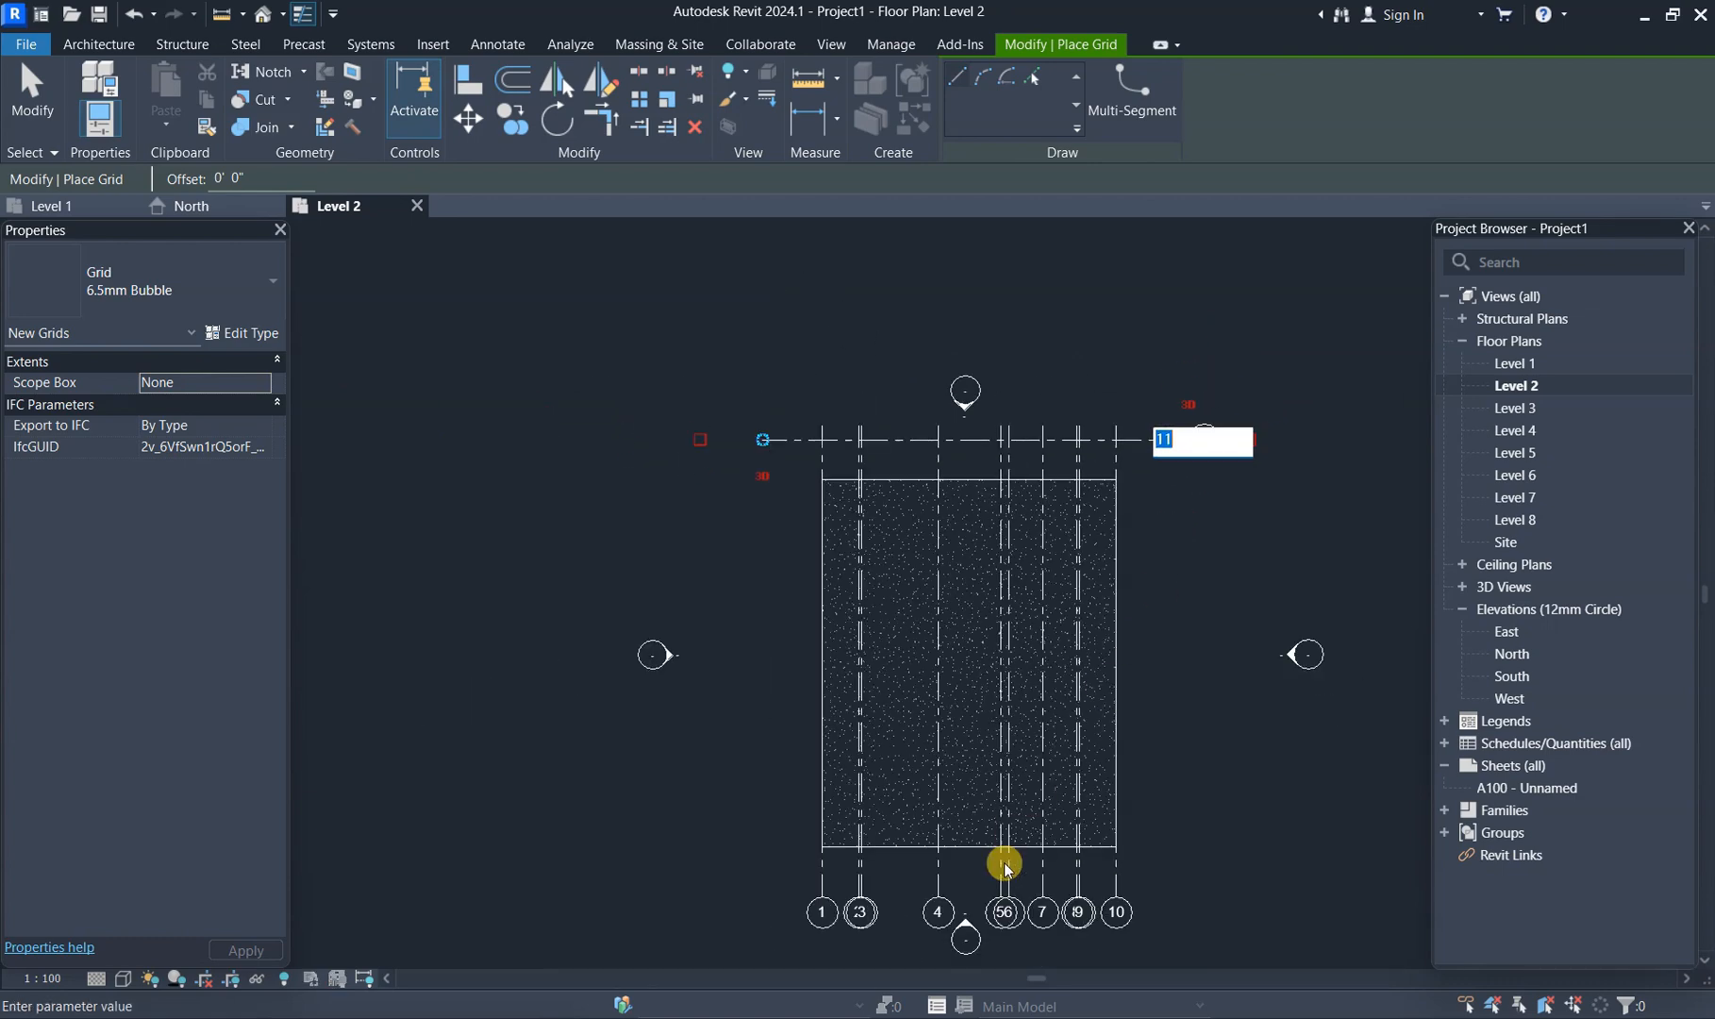
pyautogui.scroll(2, 1003, 869)
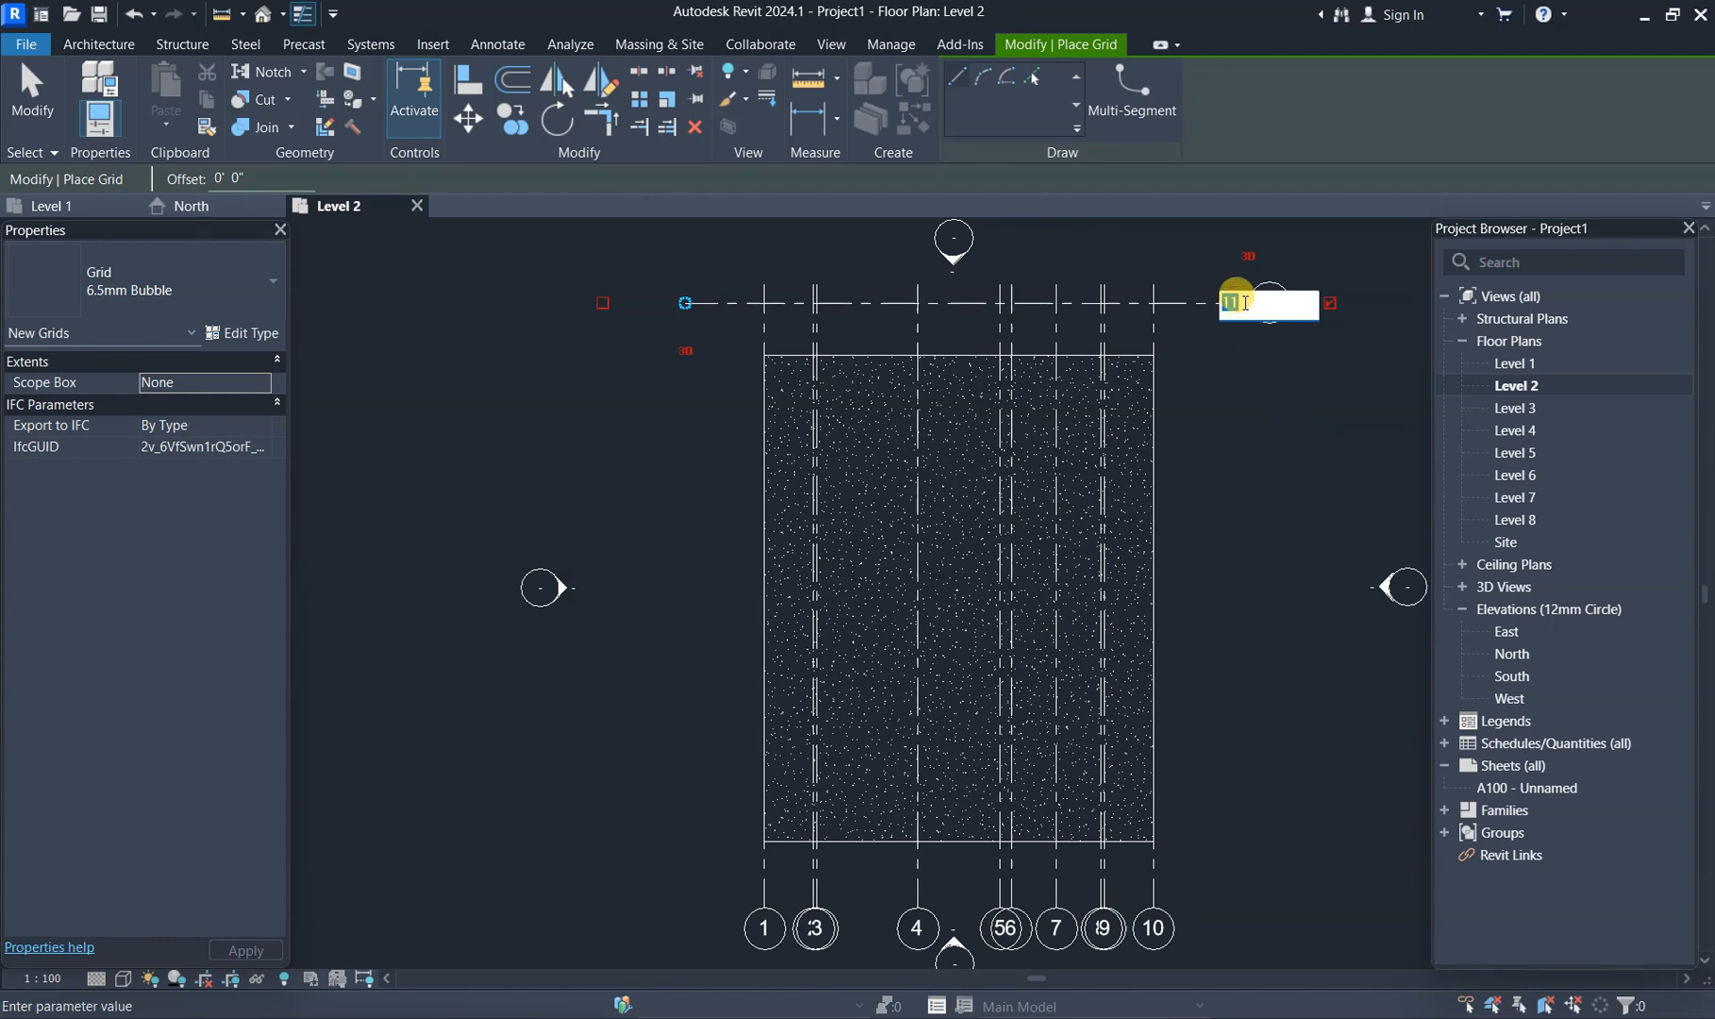
pyautogui.write('A')
pyautogui.click(1246, 353)
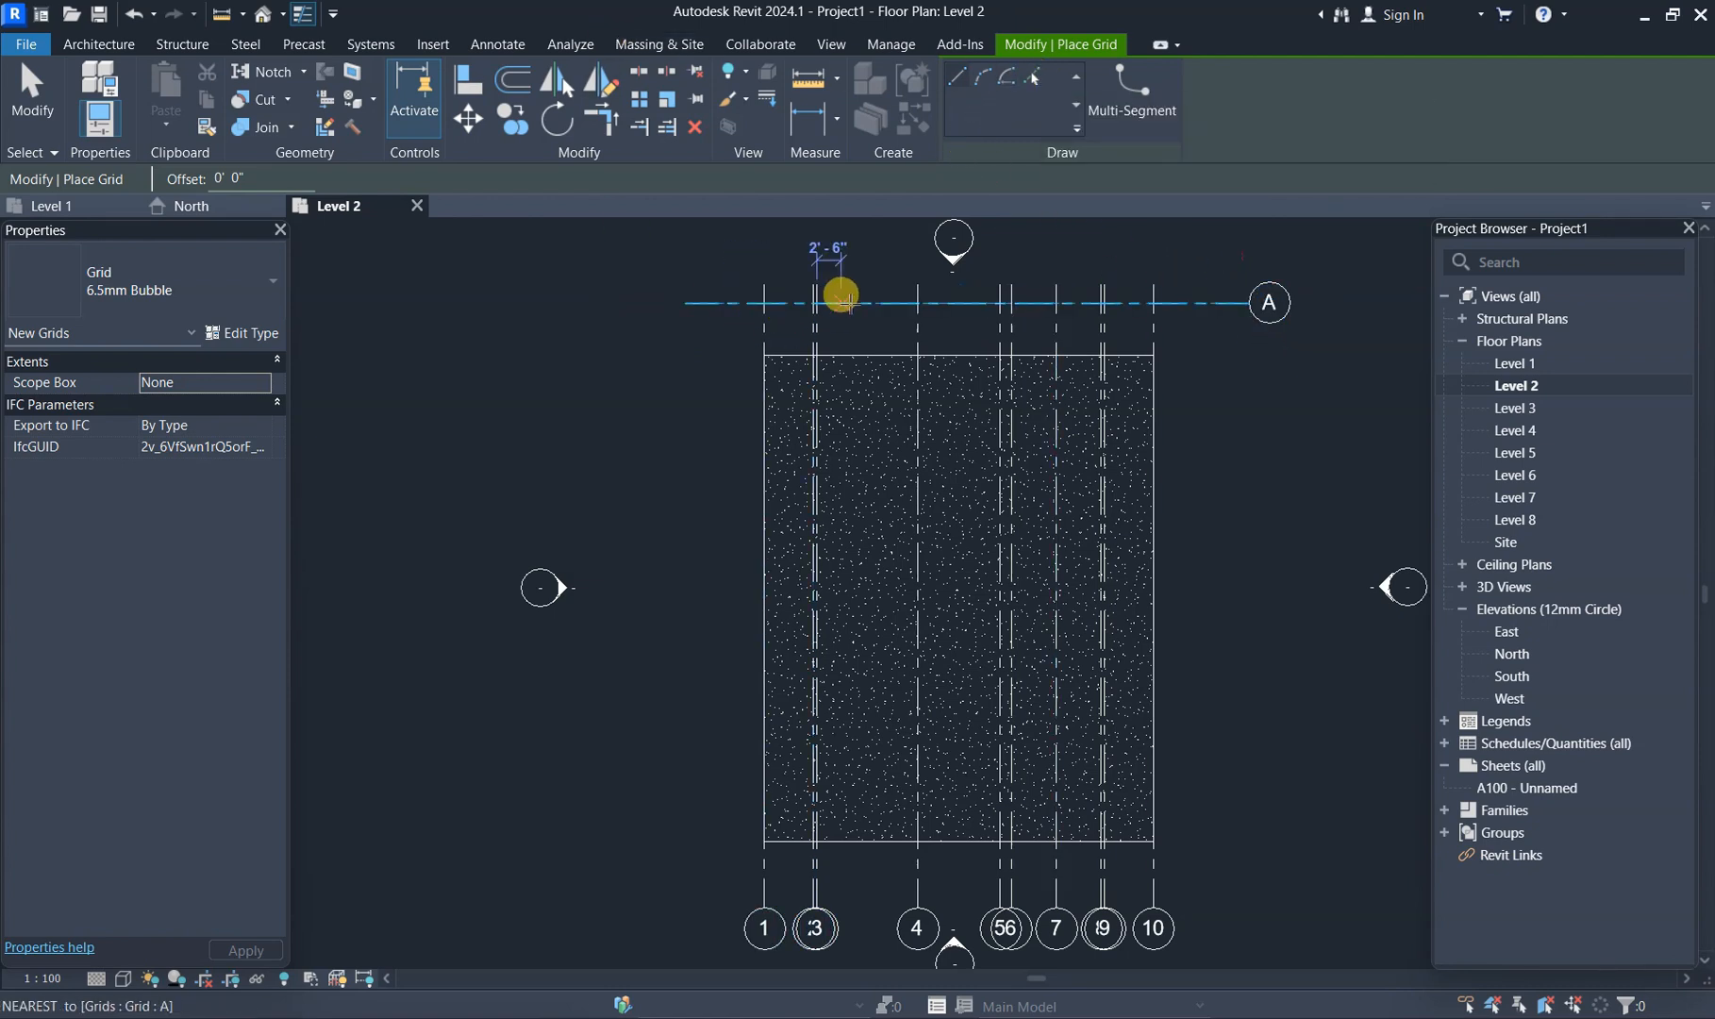
pyautogui.press('Escape')
pyautogui.press('Escape')
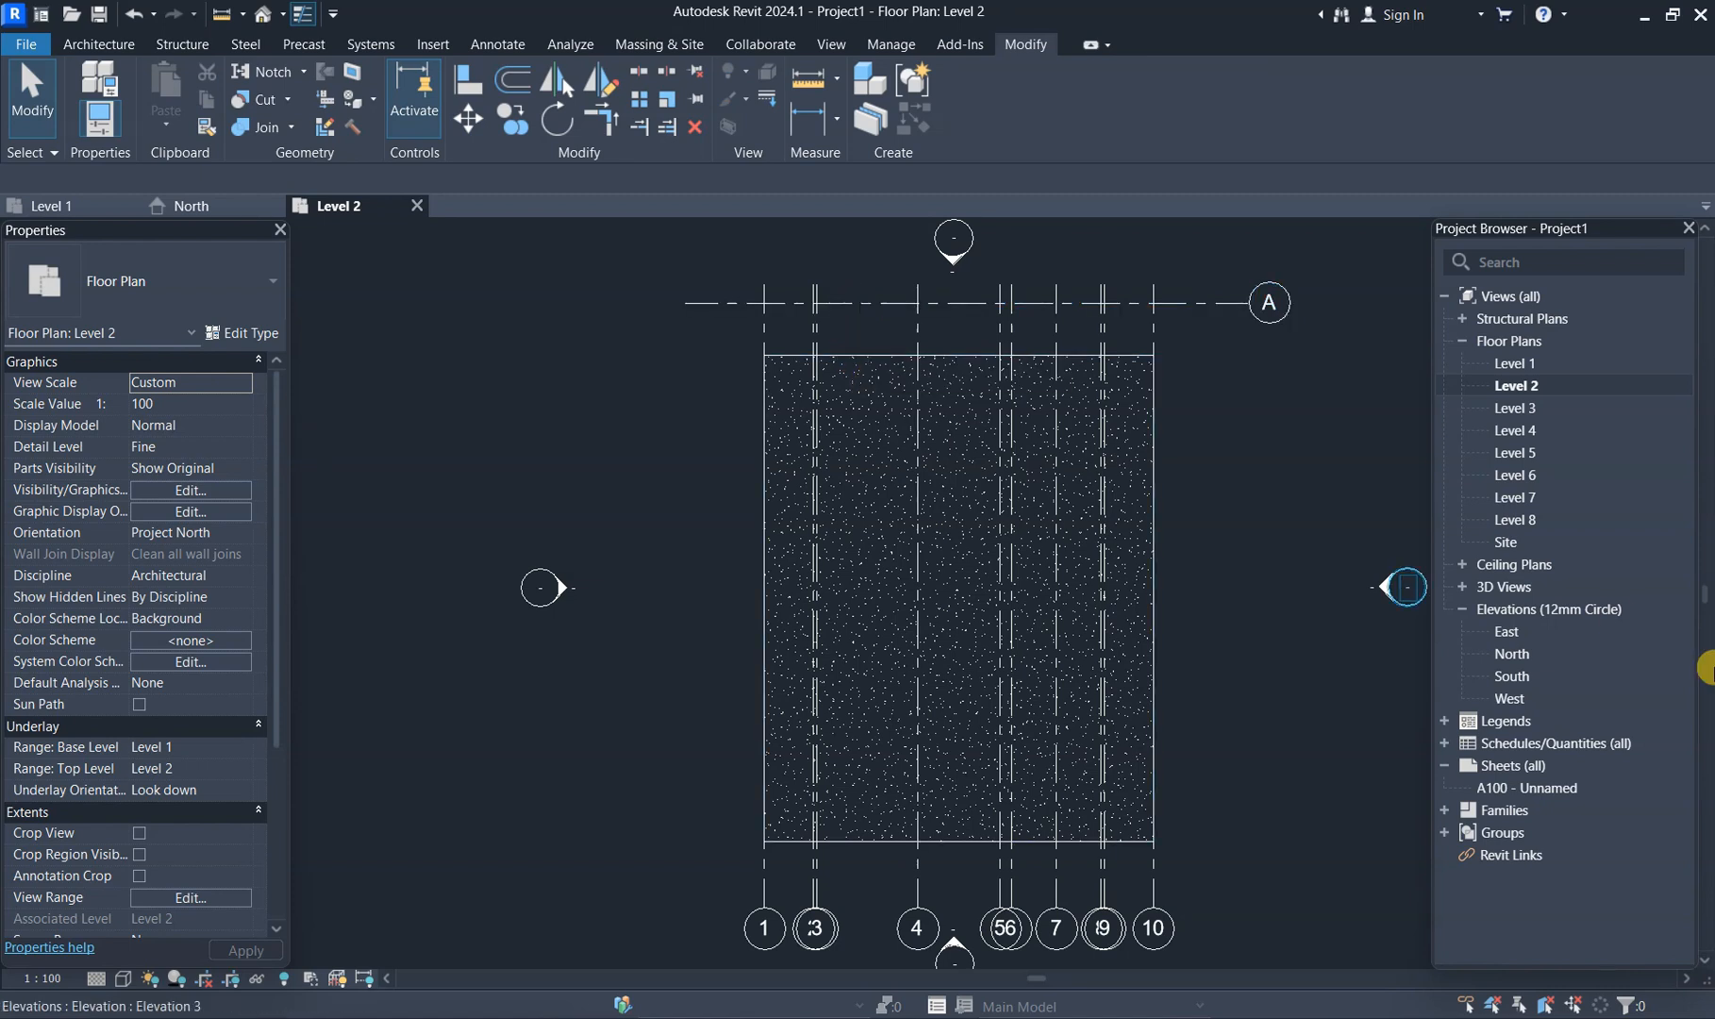
# - Align grid A with the floor slab's north edge and leave the Align tool
pyautogui.click(460, 85)
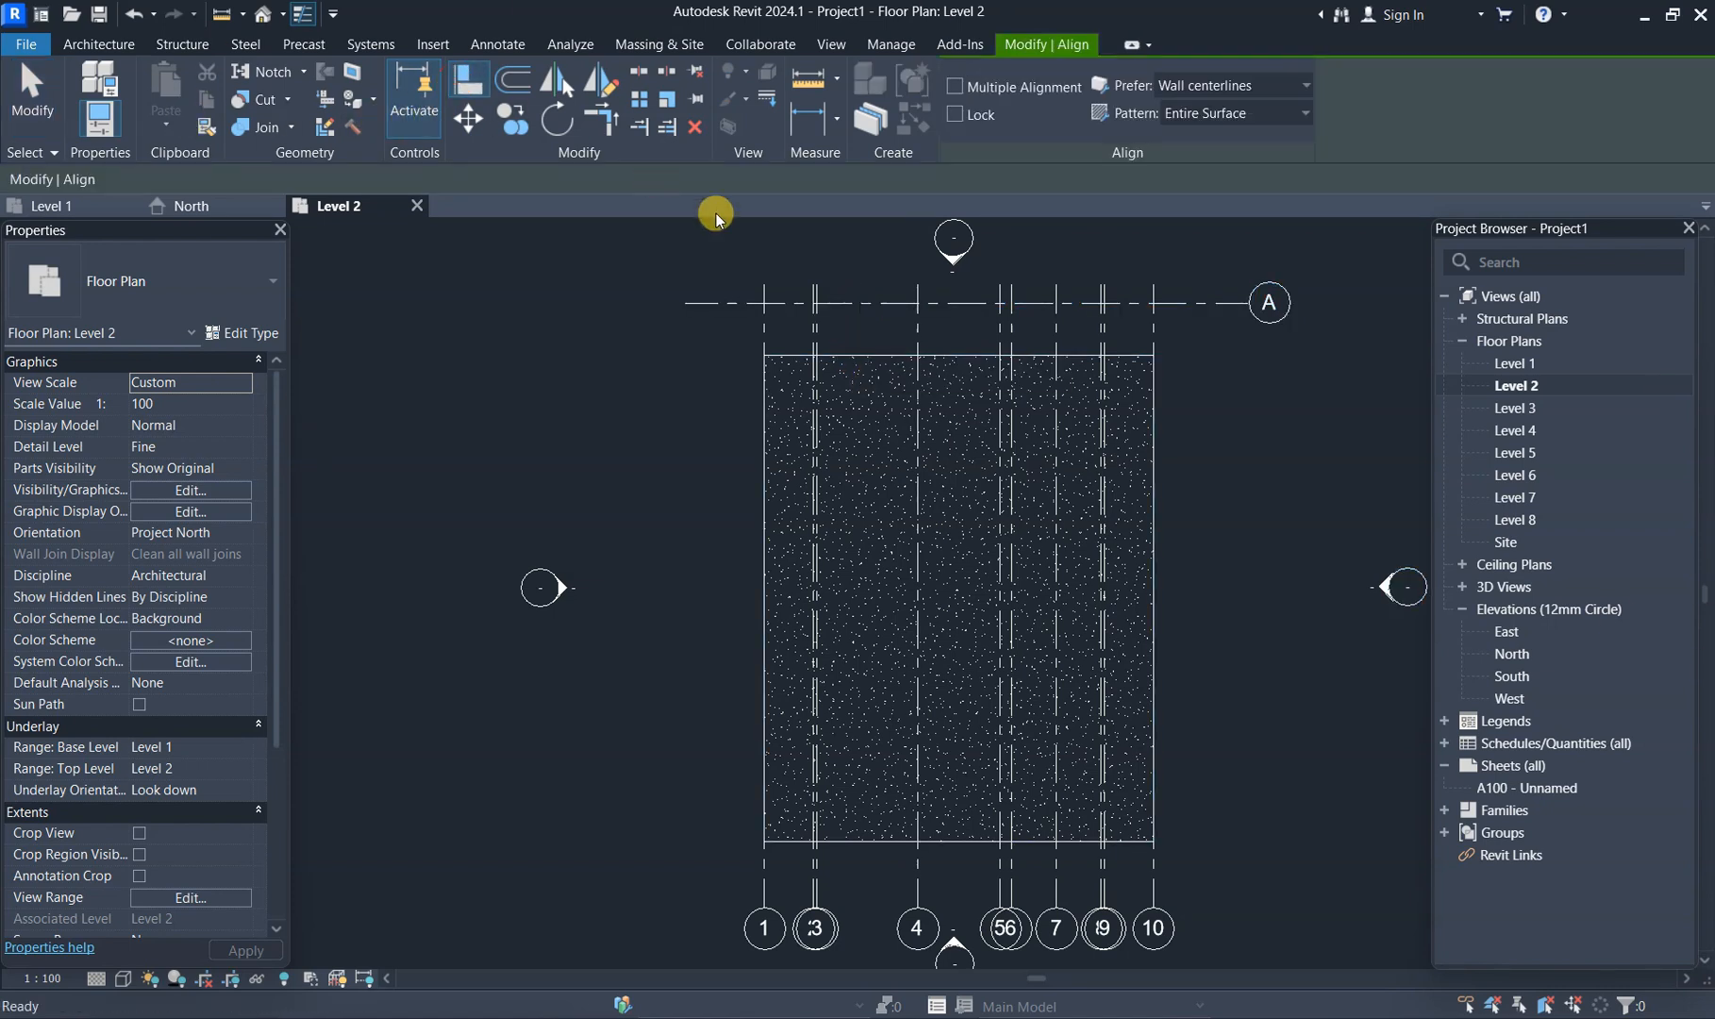
pyautogui.click(860, 303)
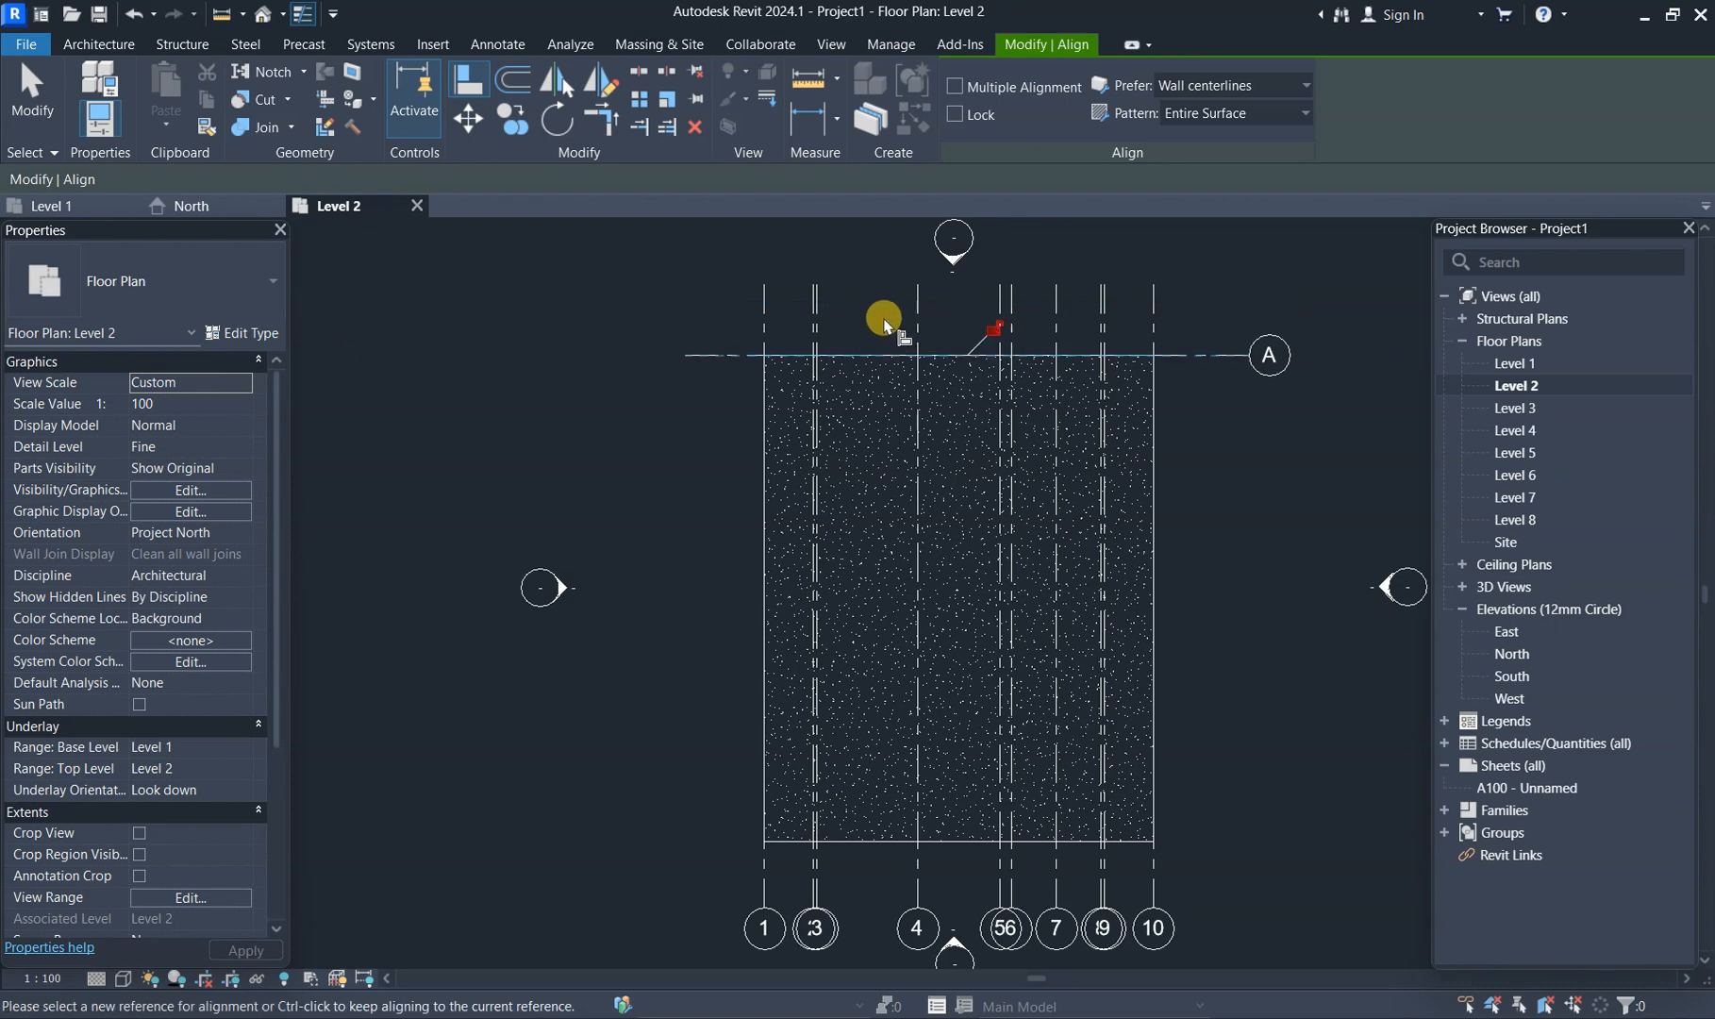
pyautogui.moveTo(1165, 436); pyautogui.dragTo(1097, 469, button='middle')
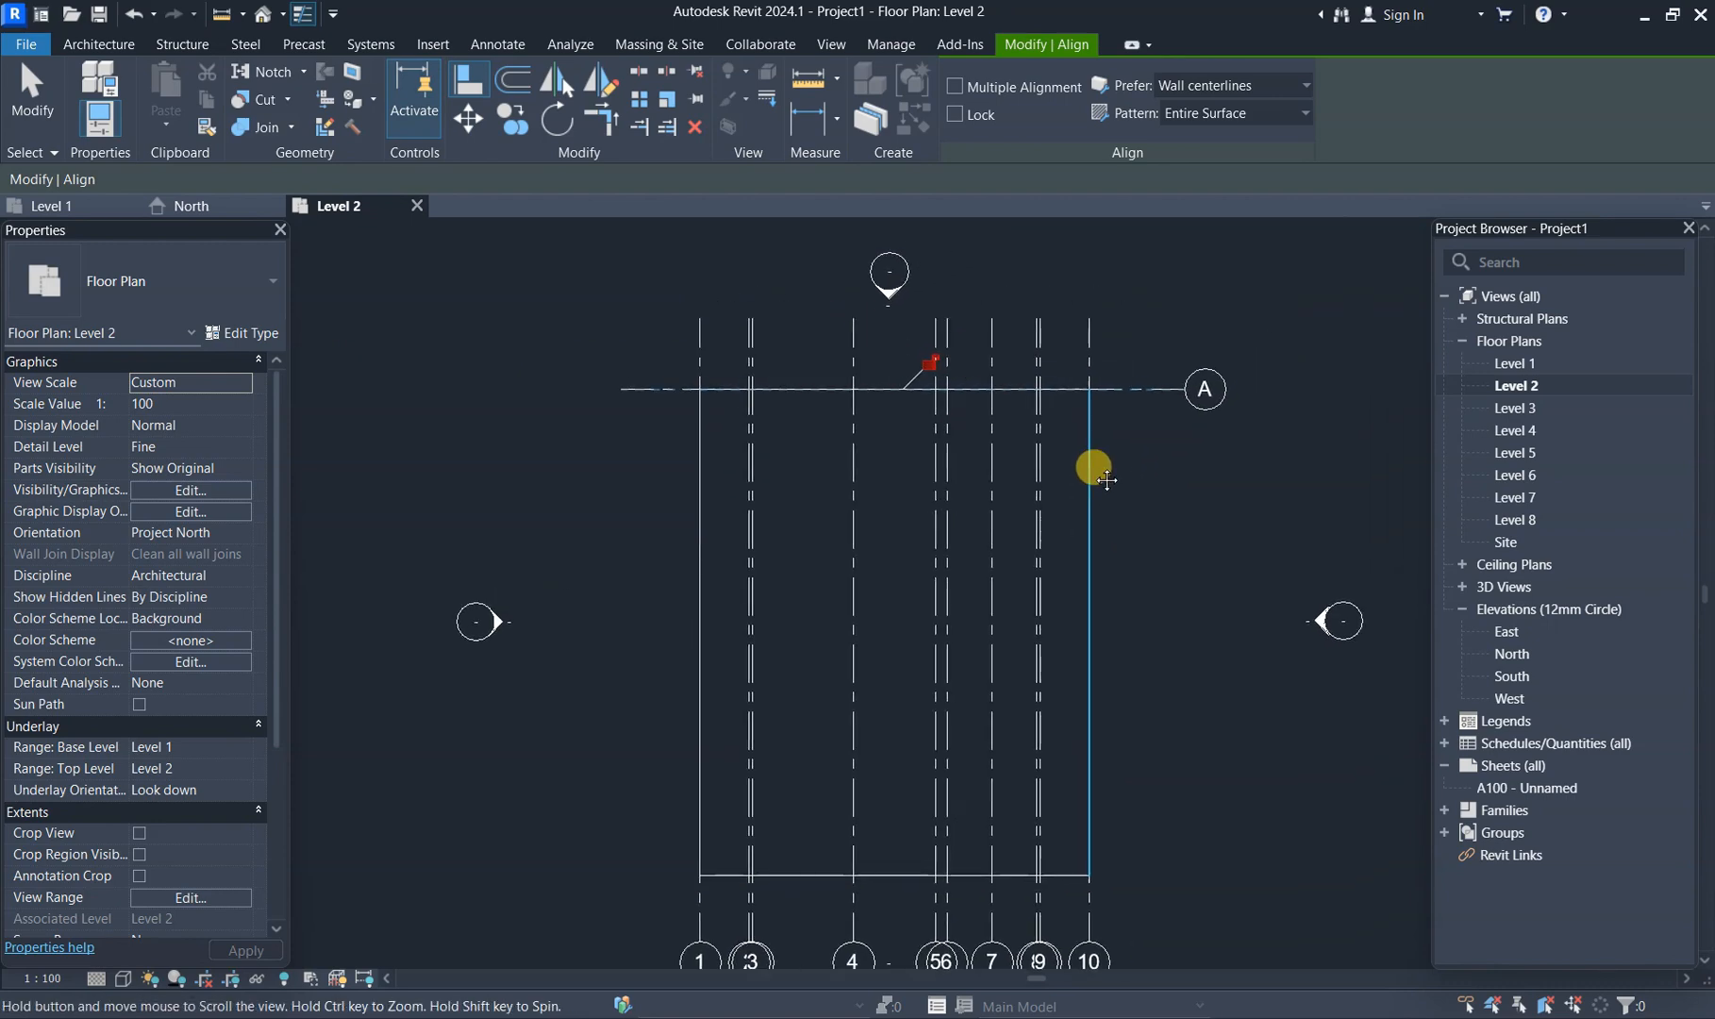
pyautogui.press('Escape')
pyautogui.press('Escape')
# - Add a horizontal grid at a 5' 0" offset south of grid A by picking grid A
pyautogui.press('r')
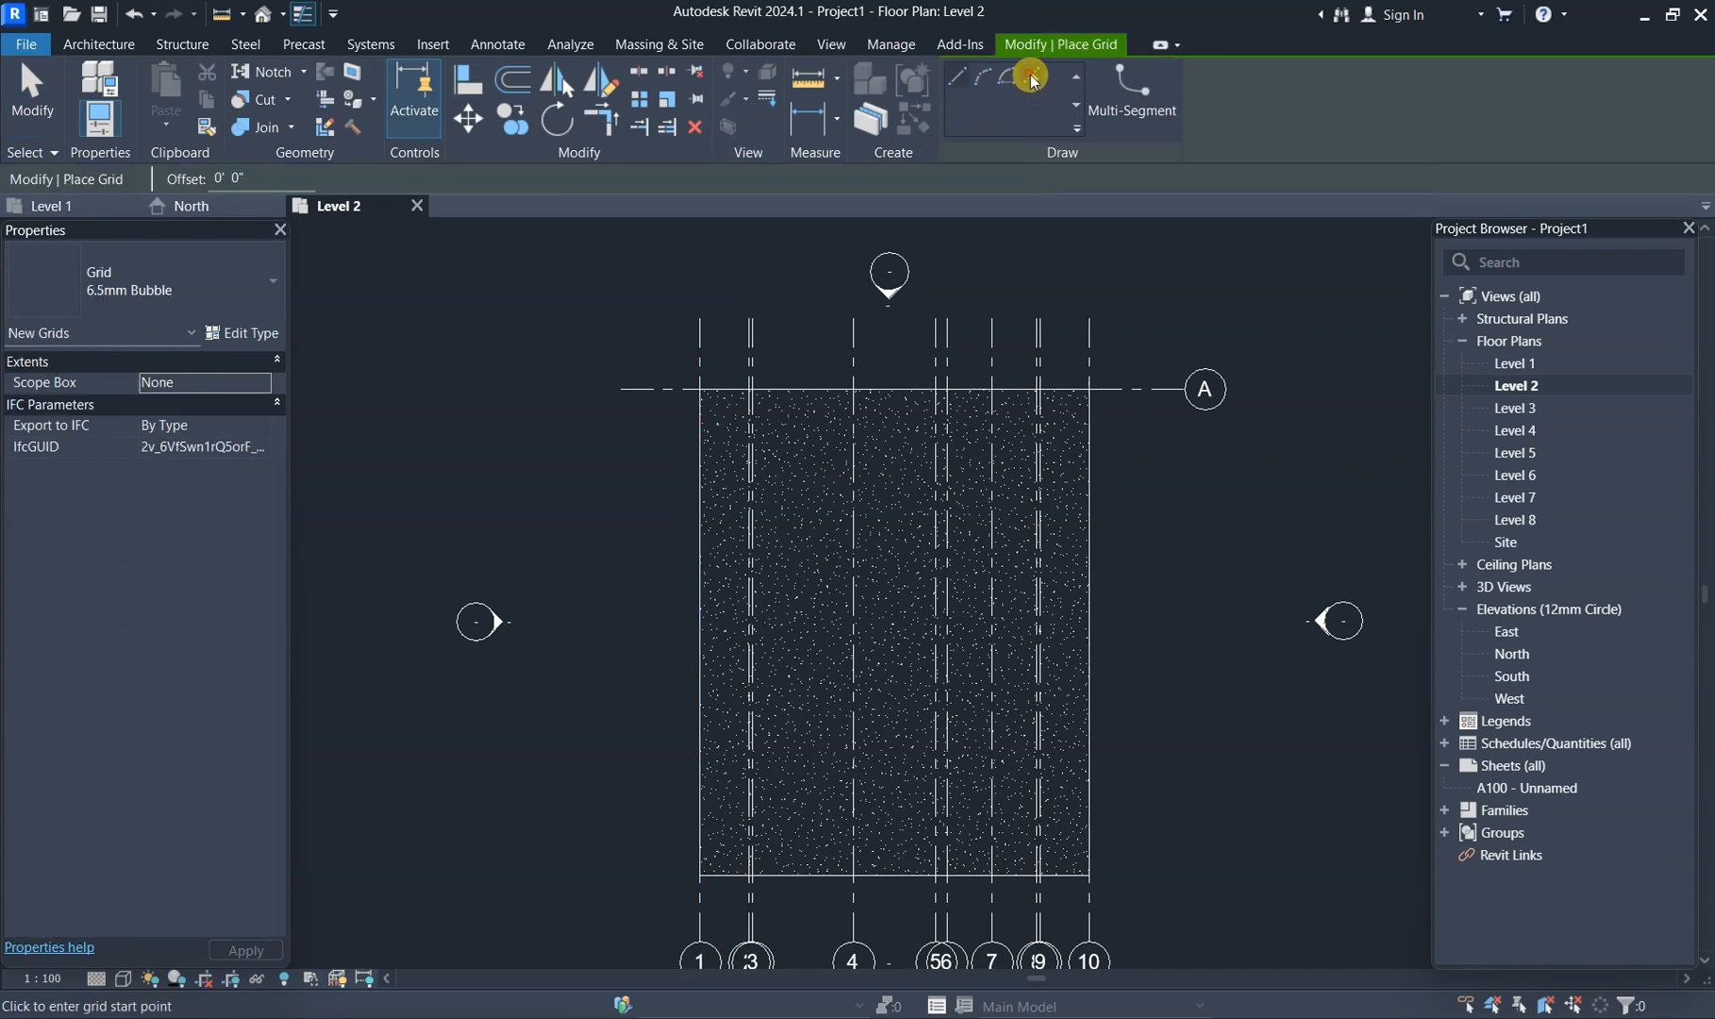
pyautogui.click(1032, 83)
pyautogui.click(250, 177)
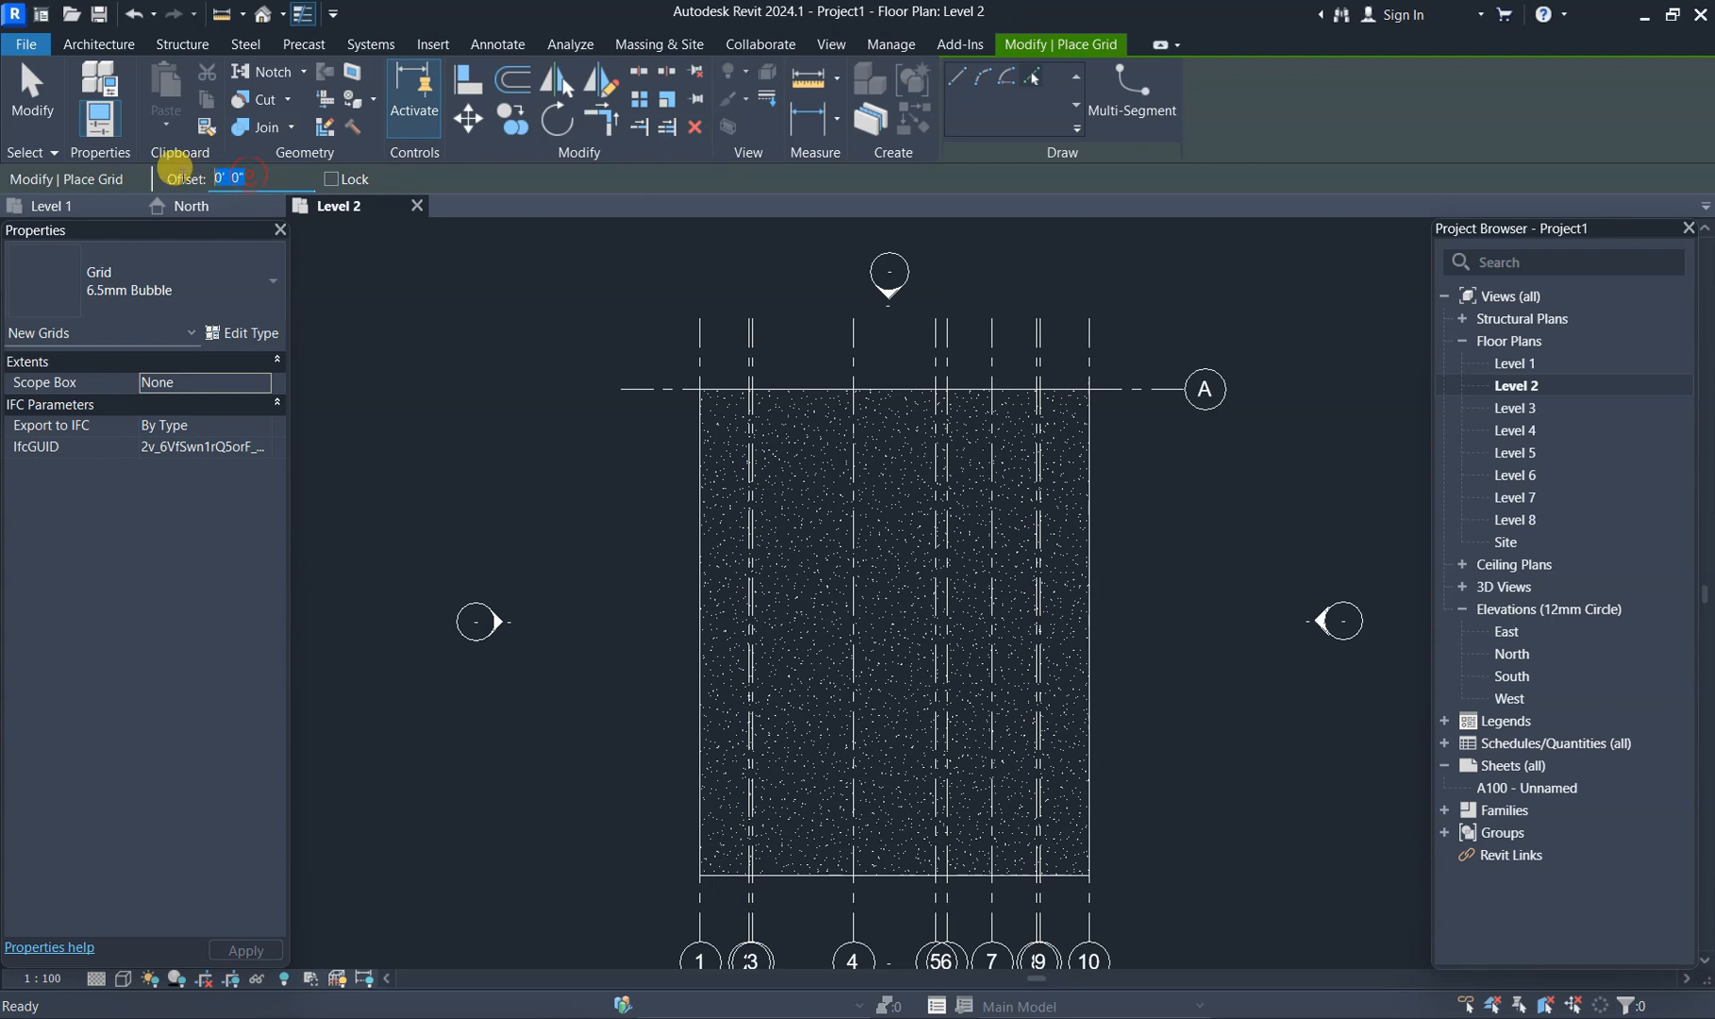
pyautogui.write('5')
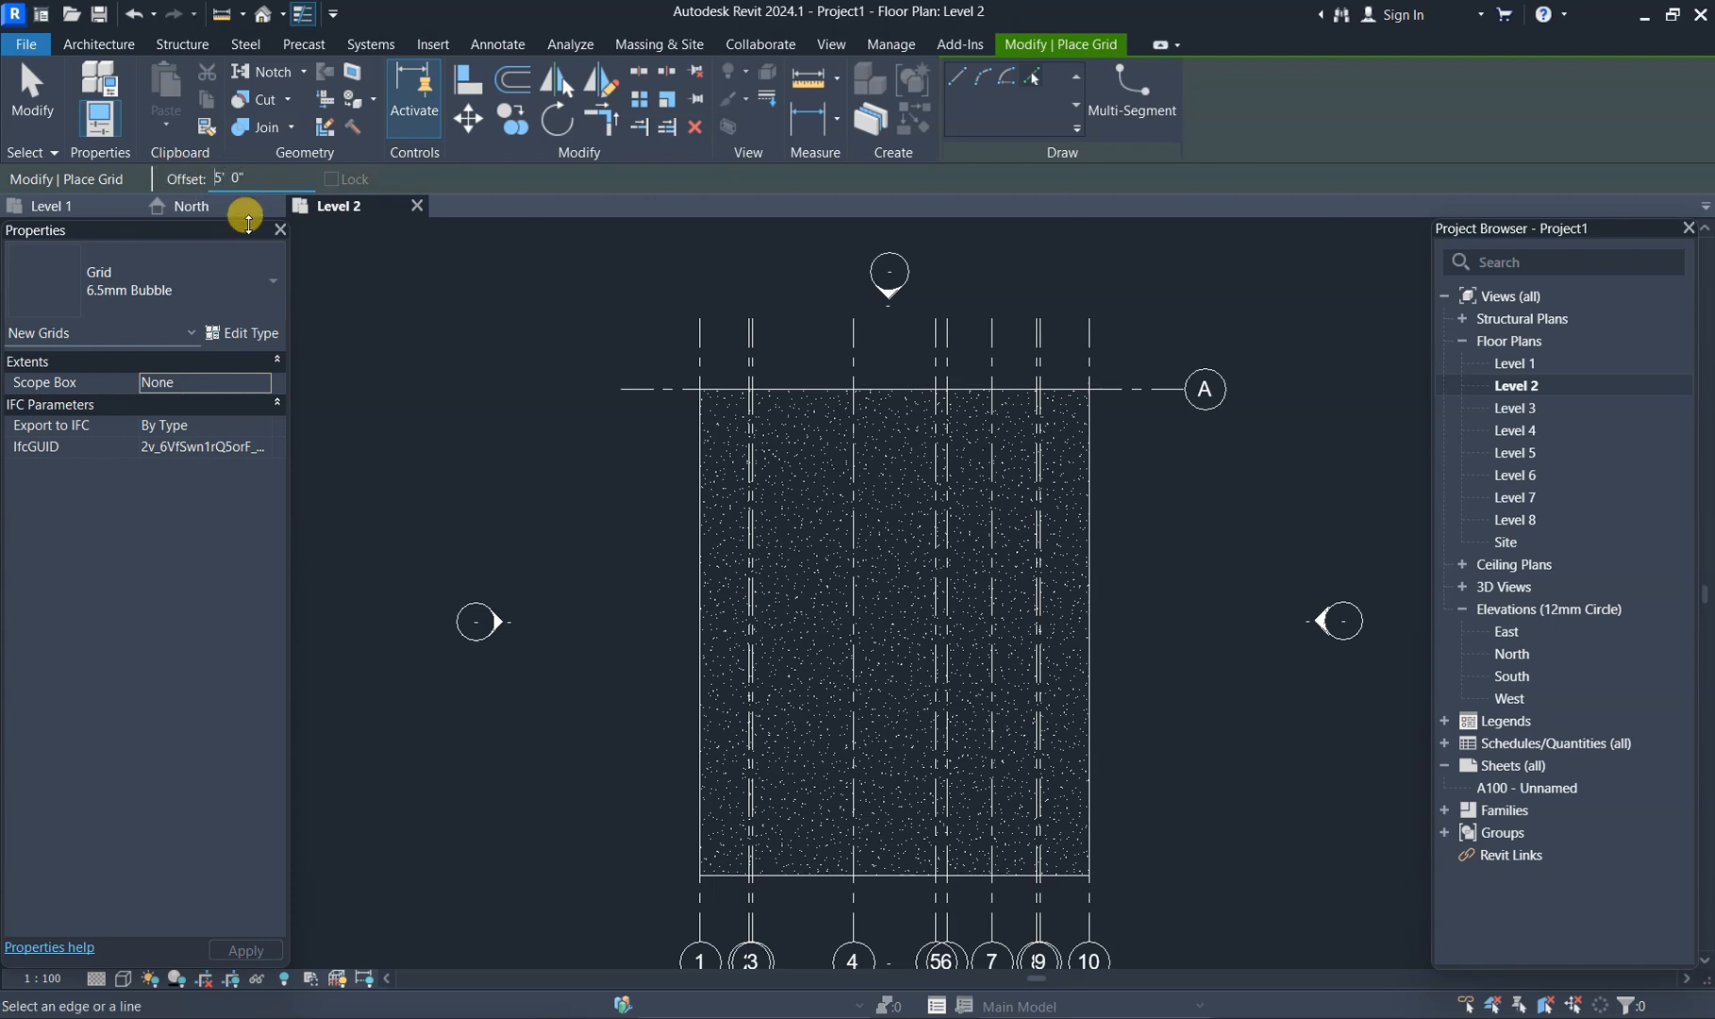
pyautogui.click(651, 391)
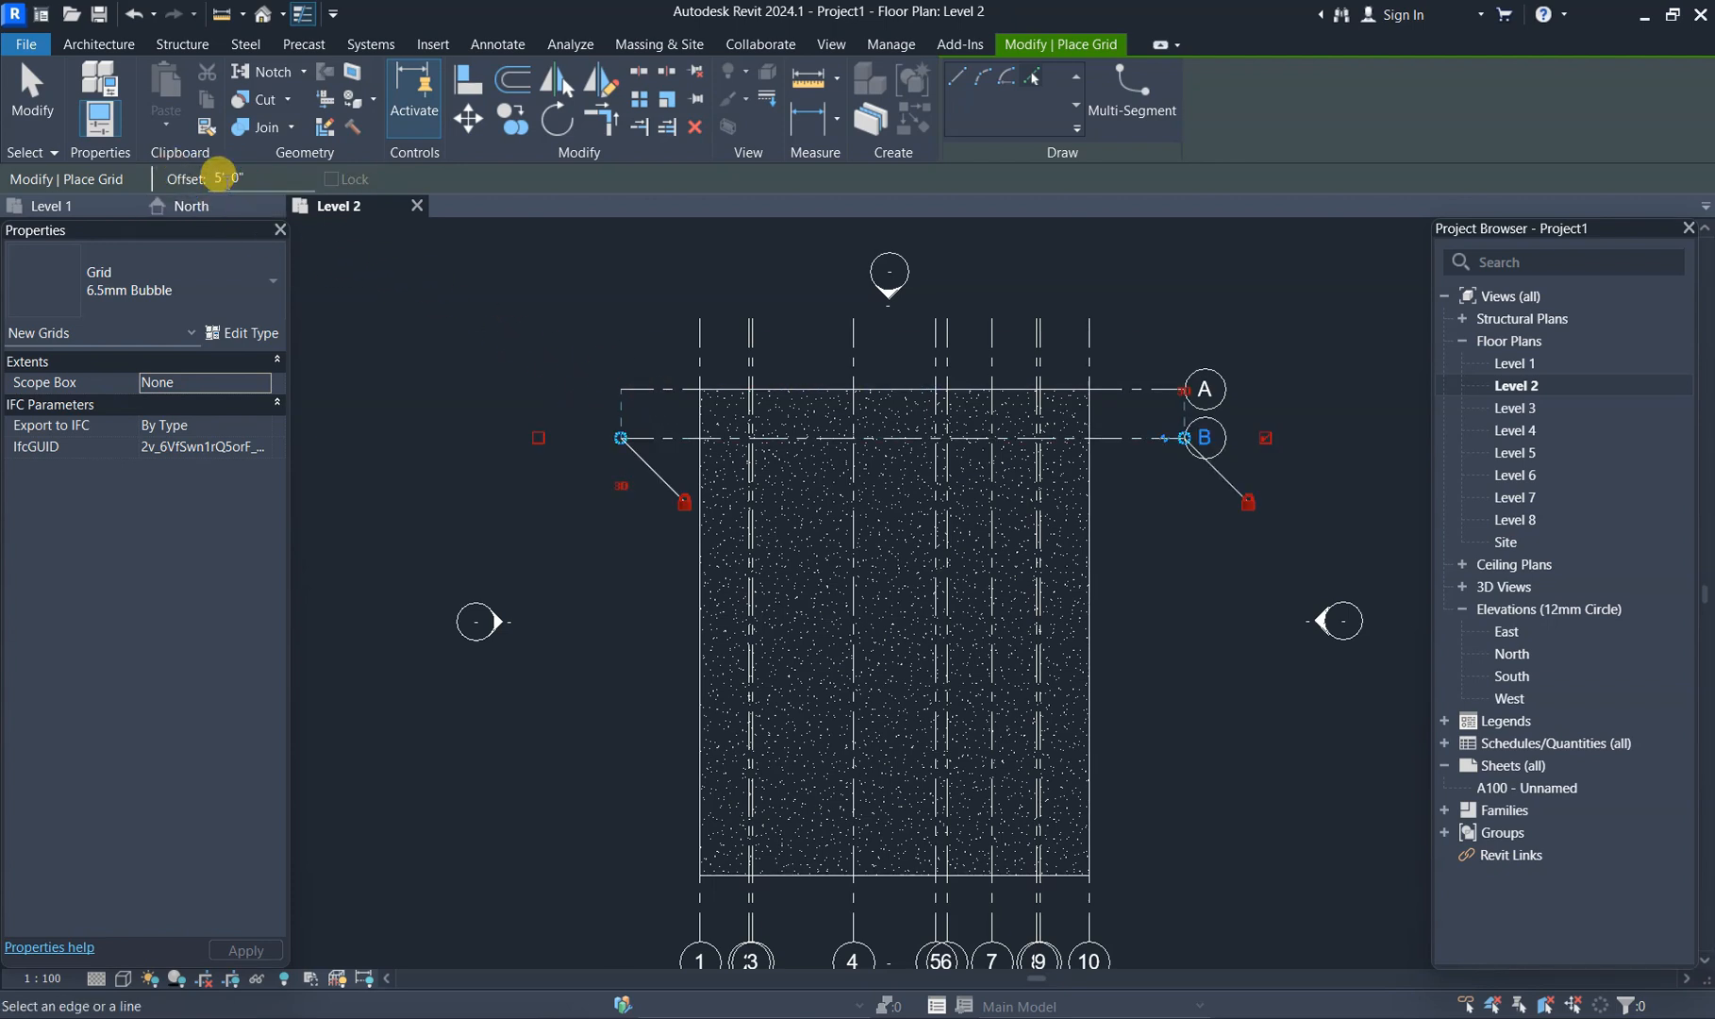
# - Add a horizontal grid 0' 4 1/2" south of grid B and another one 16' 6" south of that
pyautogui.moveTo(233, 172); pyautogui.dragTo(175, 182)
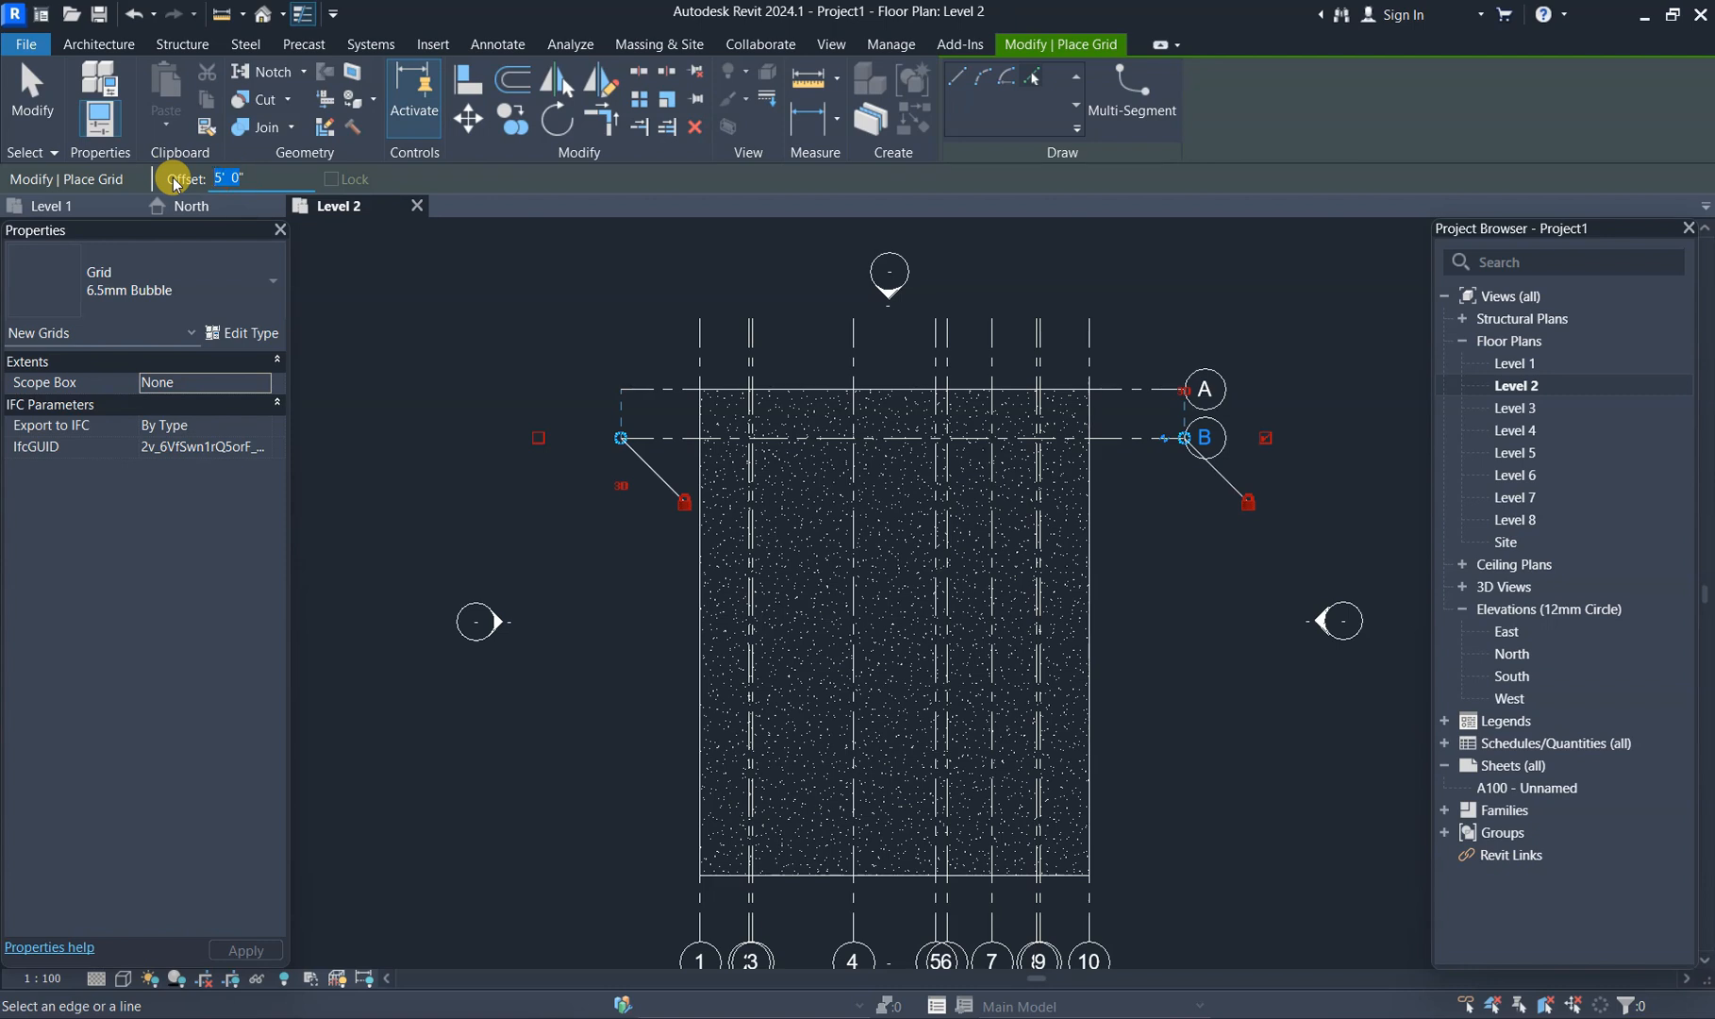
pyautogui.click(665, 445)
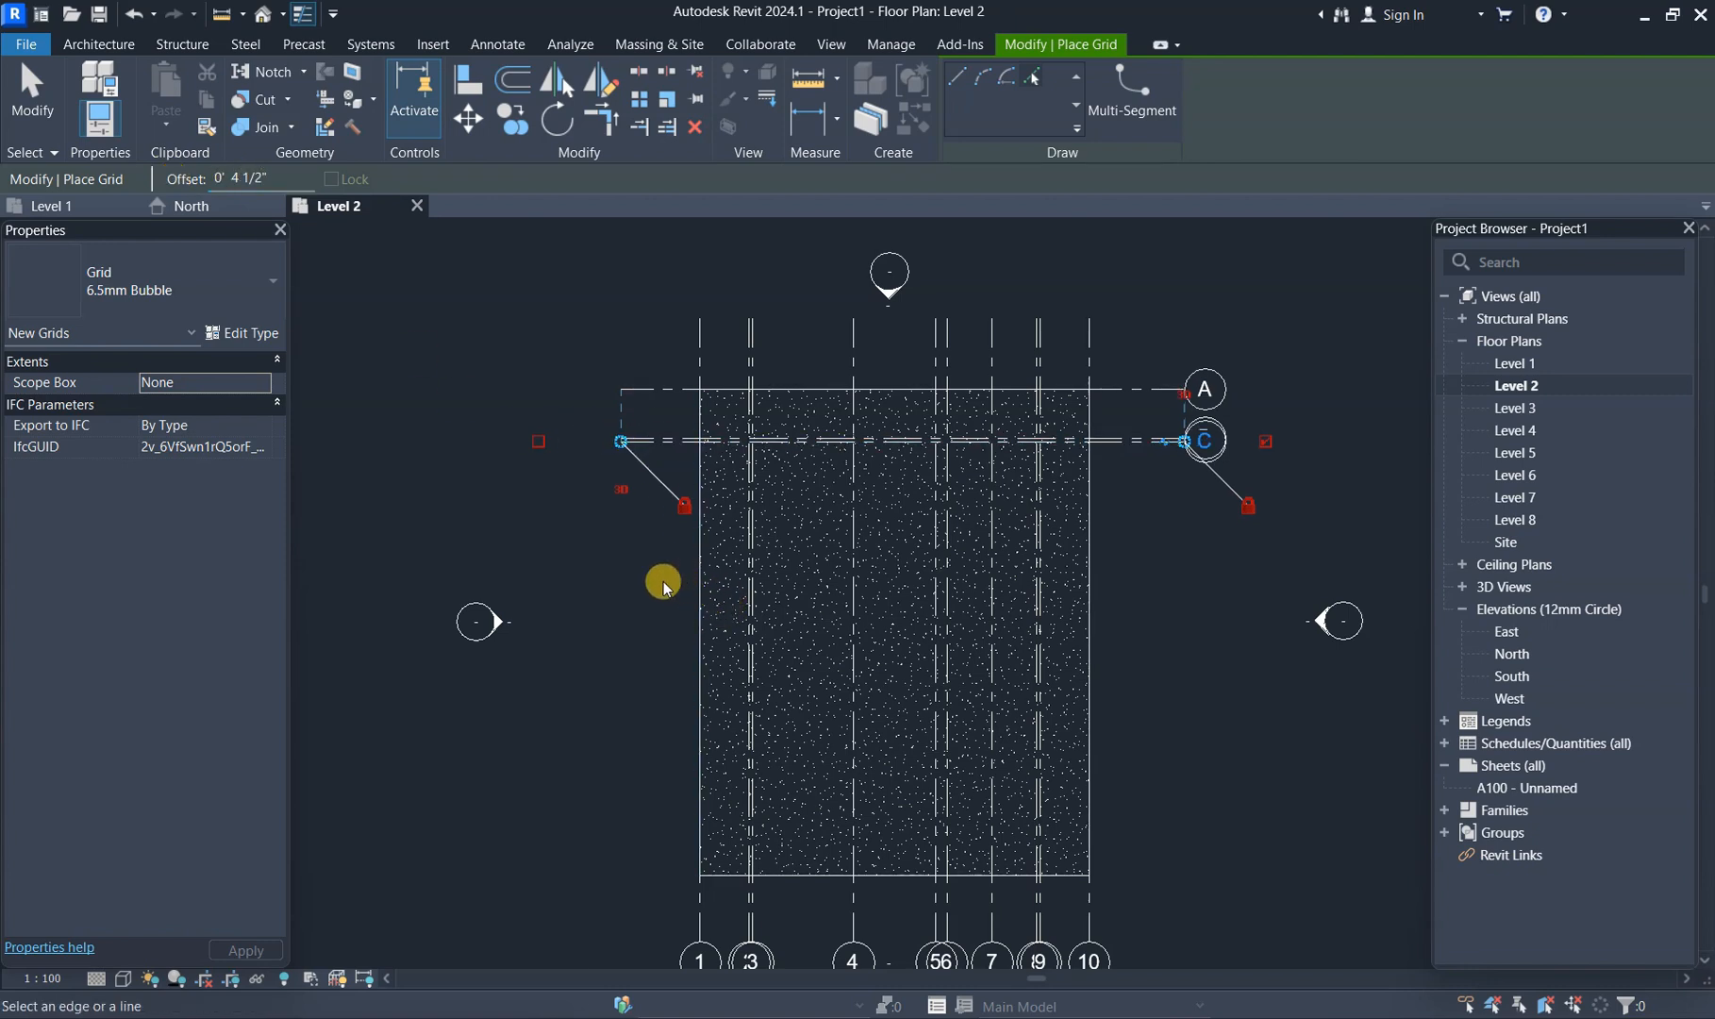
pyautogui.moveTo(268, 177); pyautogui.dragTo(200, 184)
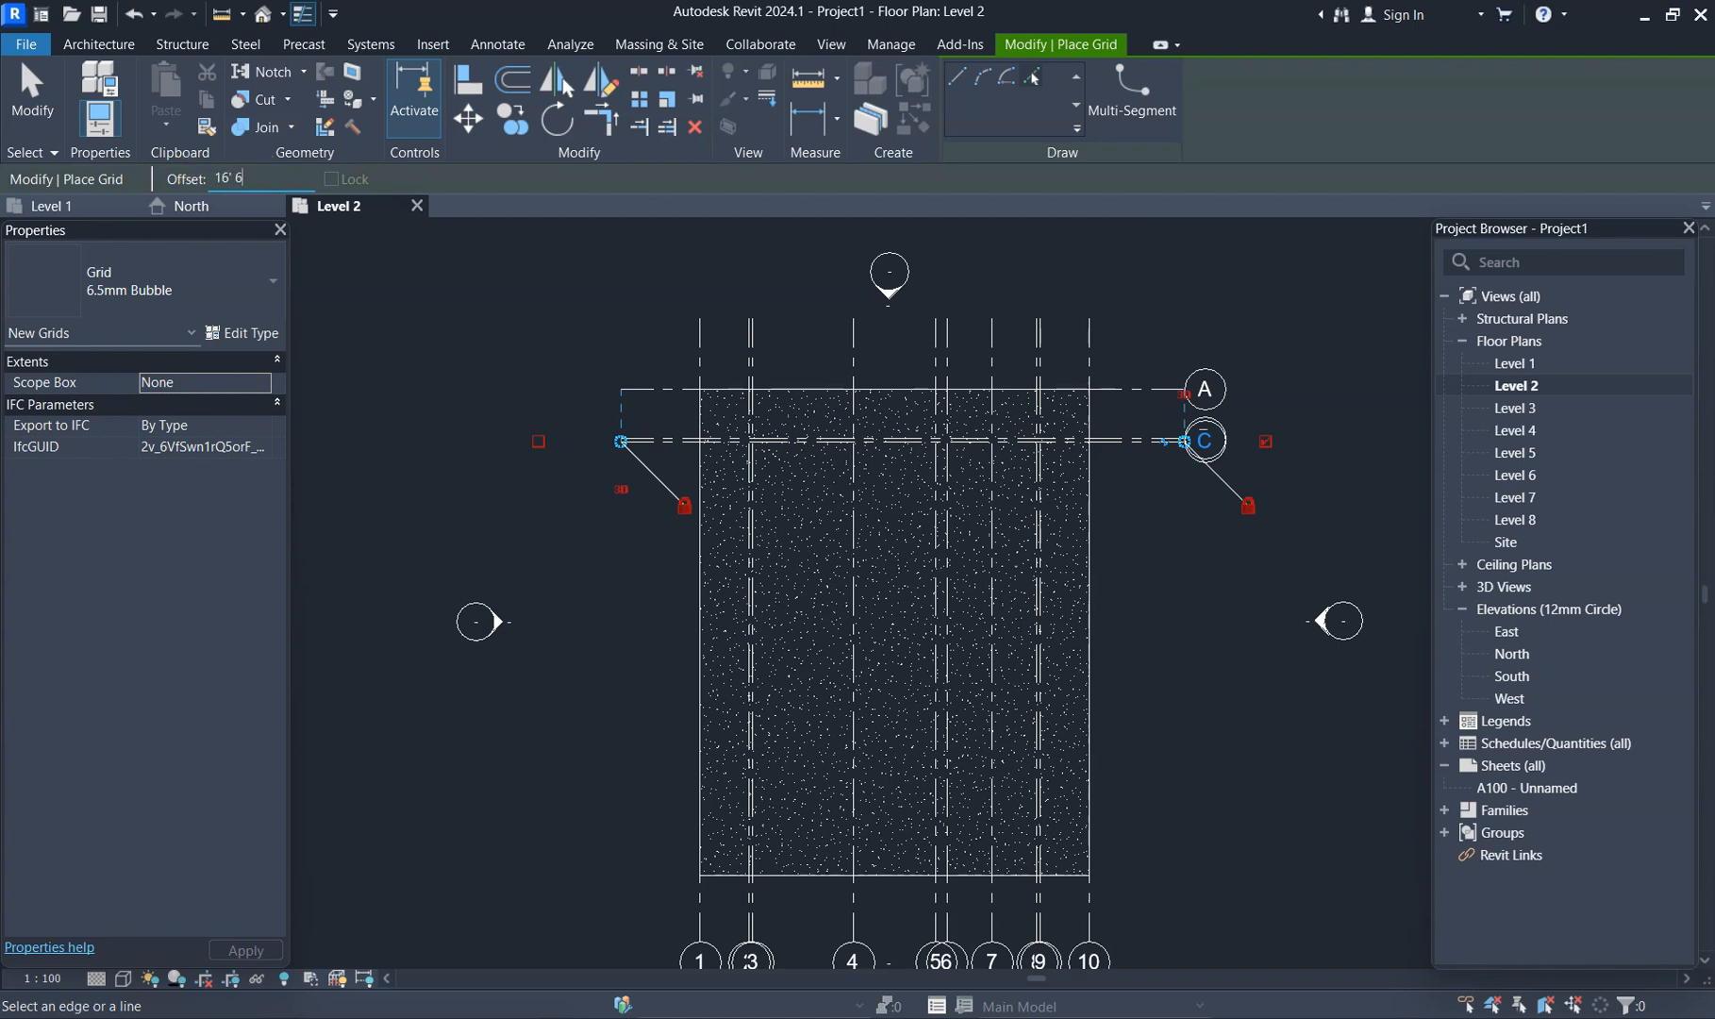
pyautogui.click(675, 444)
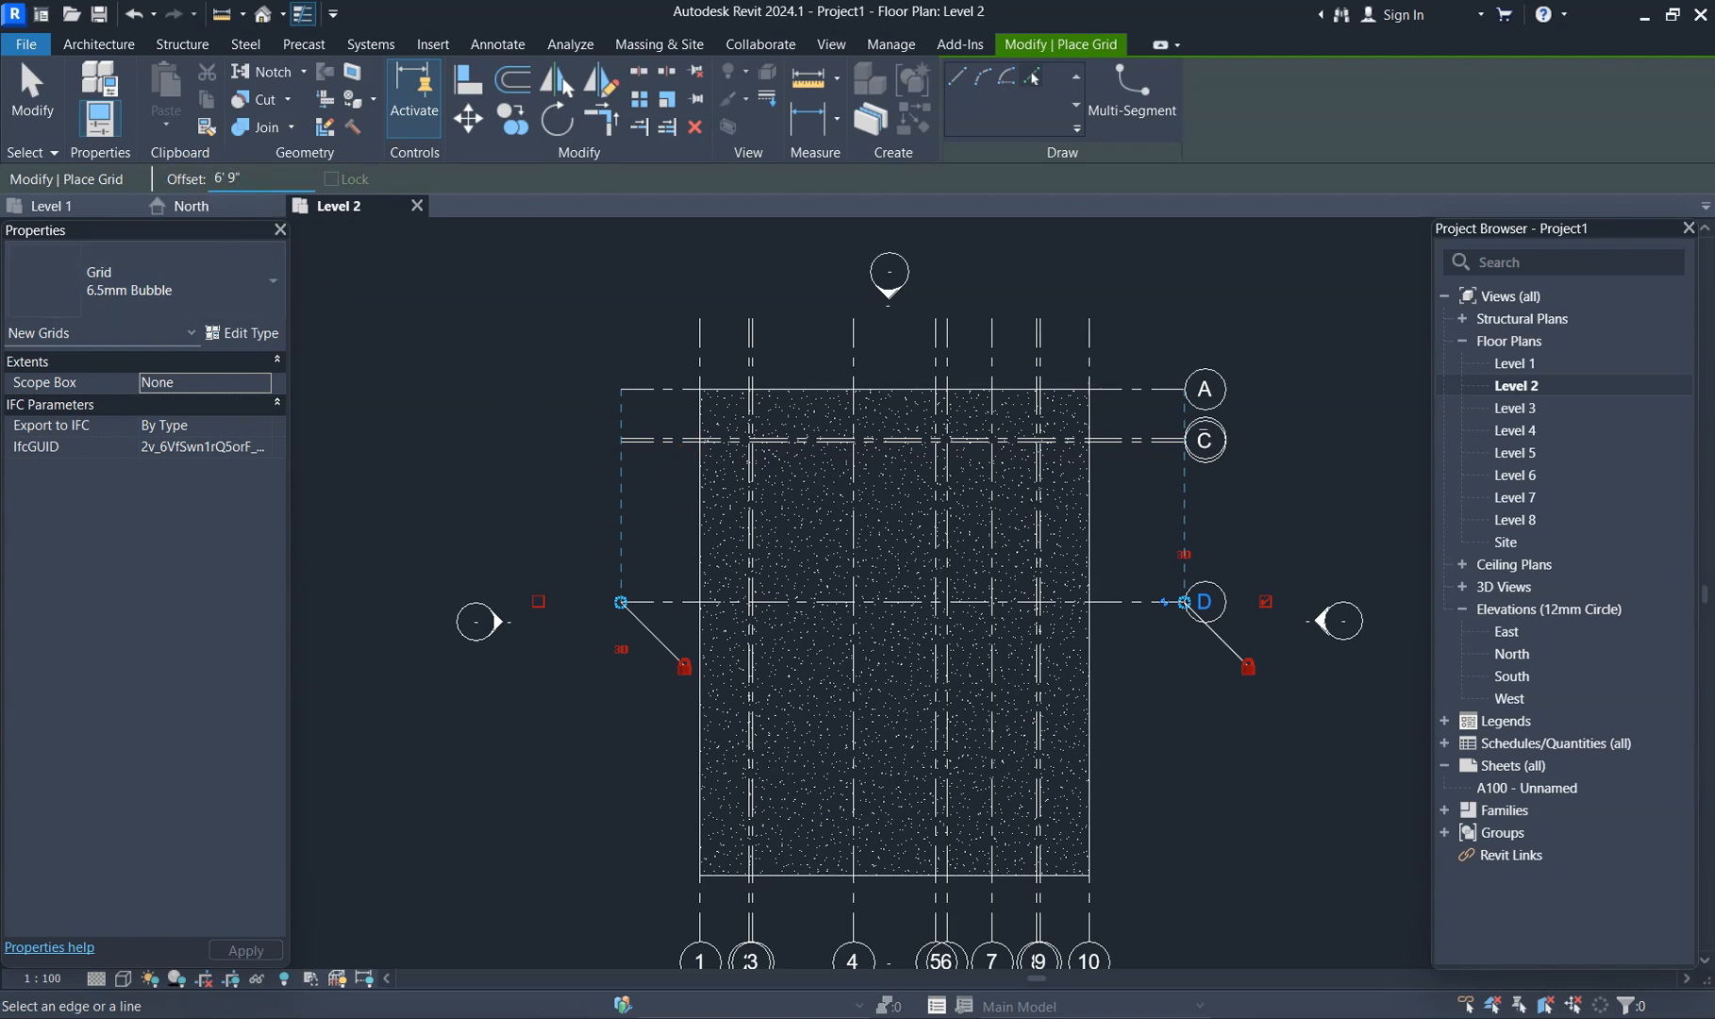
# - Add a horizontal grid 6' 9" south of grid D and another one 4' 9" south of that
pyautogui.click(680, 602)
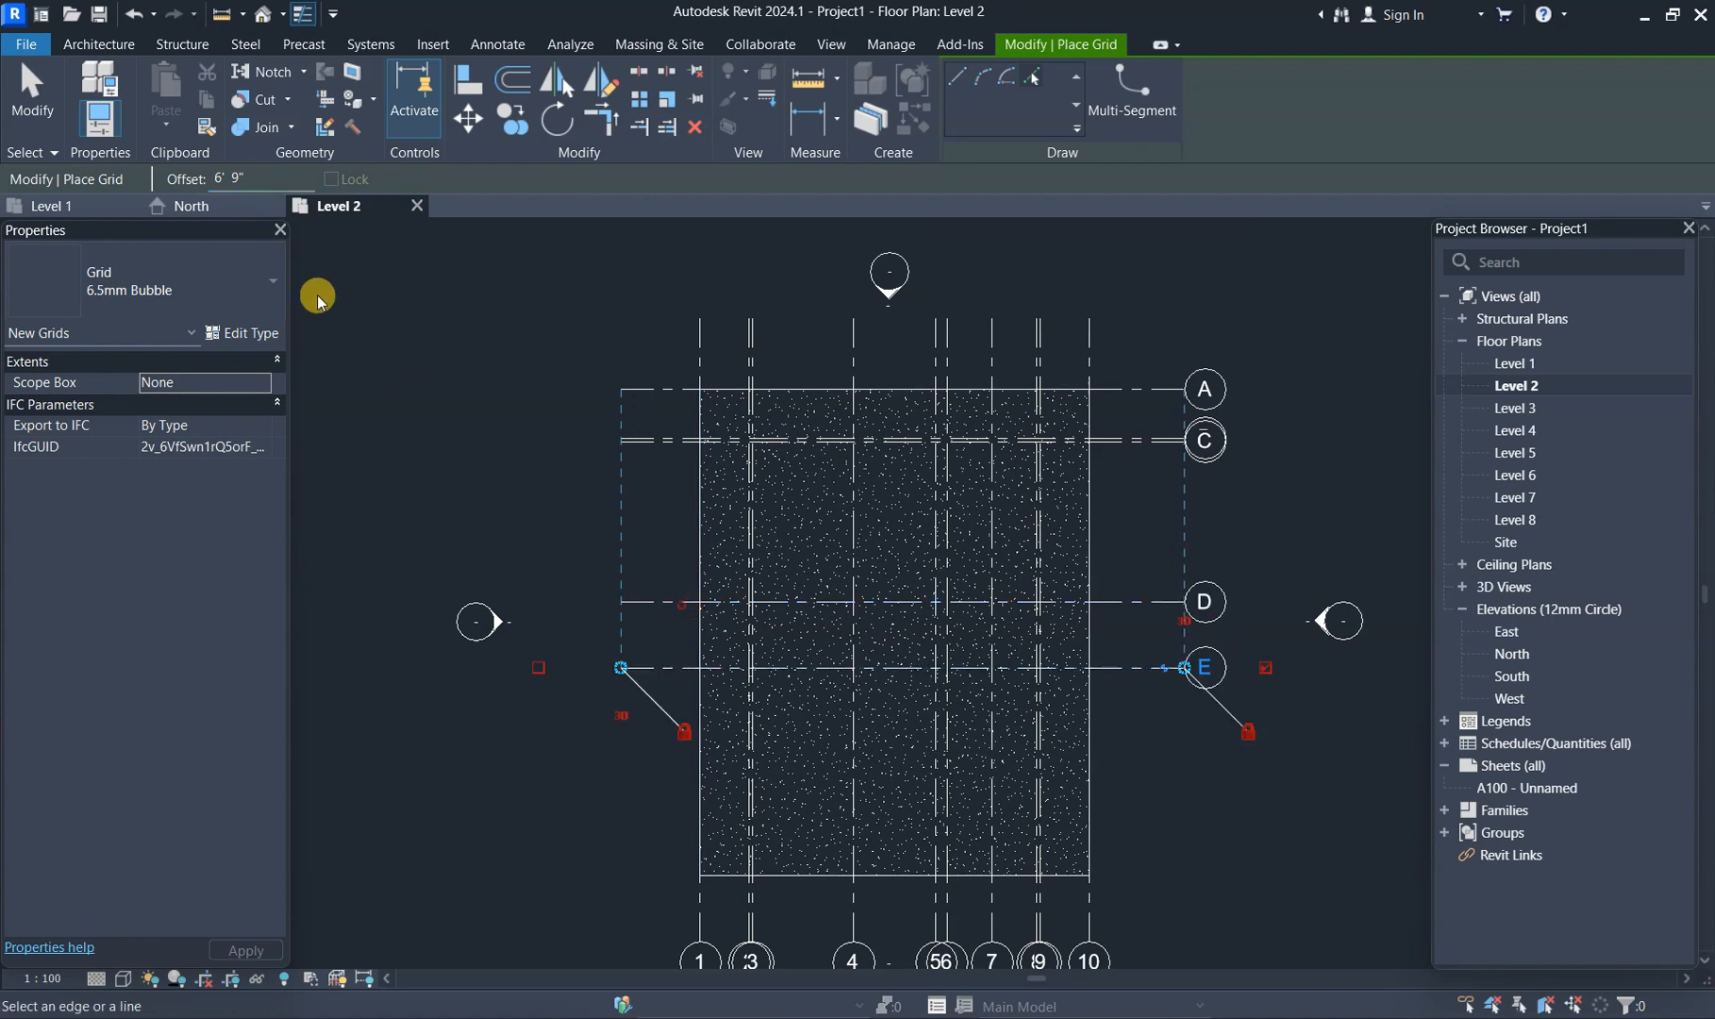
pyautogui.click(247, 177)
pyautogui.click(678, 668)
# - Add a horizontal grid 11' 3" south of grid F and another one 0' 4 1/2" south of that
pyautogui.doubleClick(228, 177)
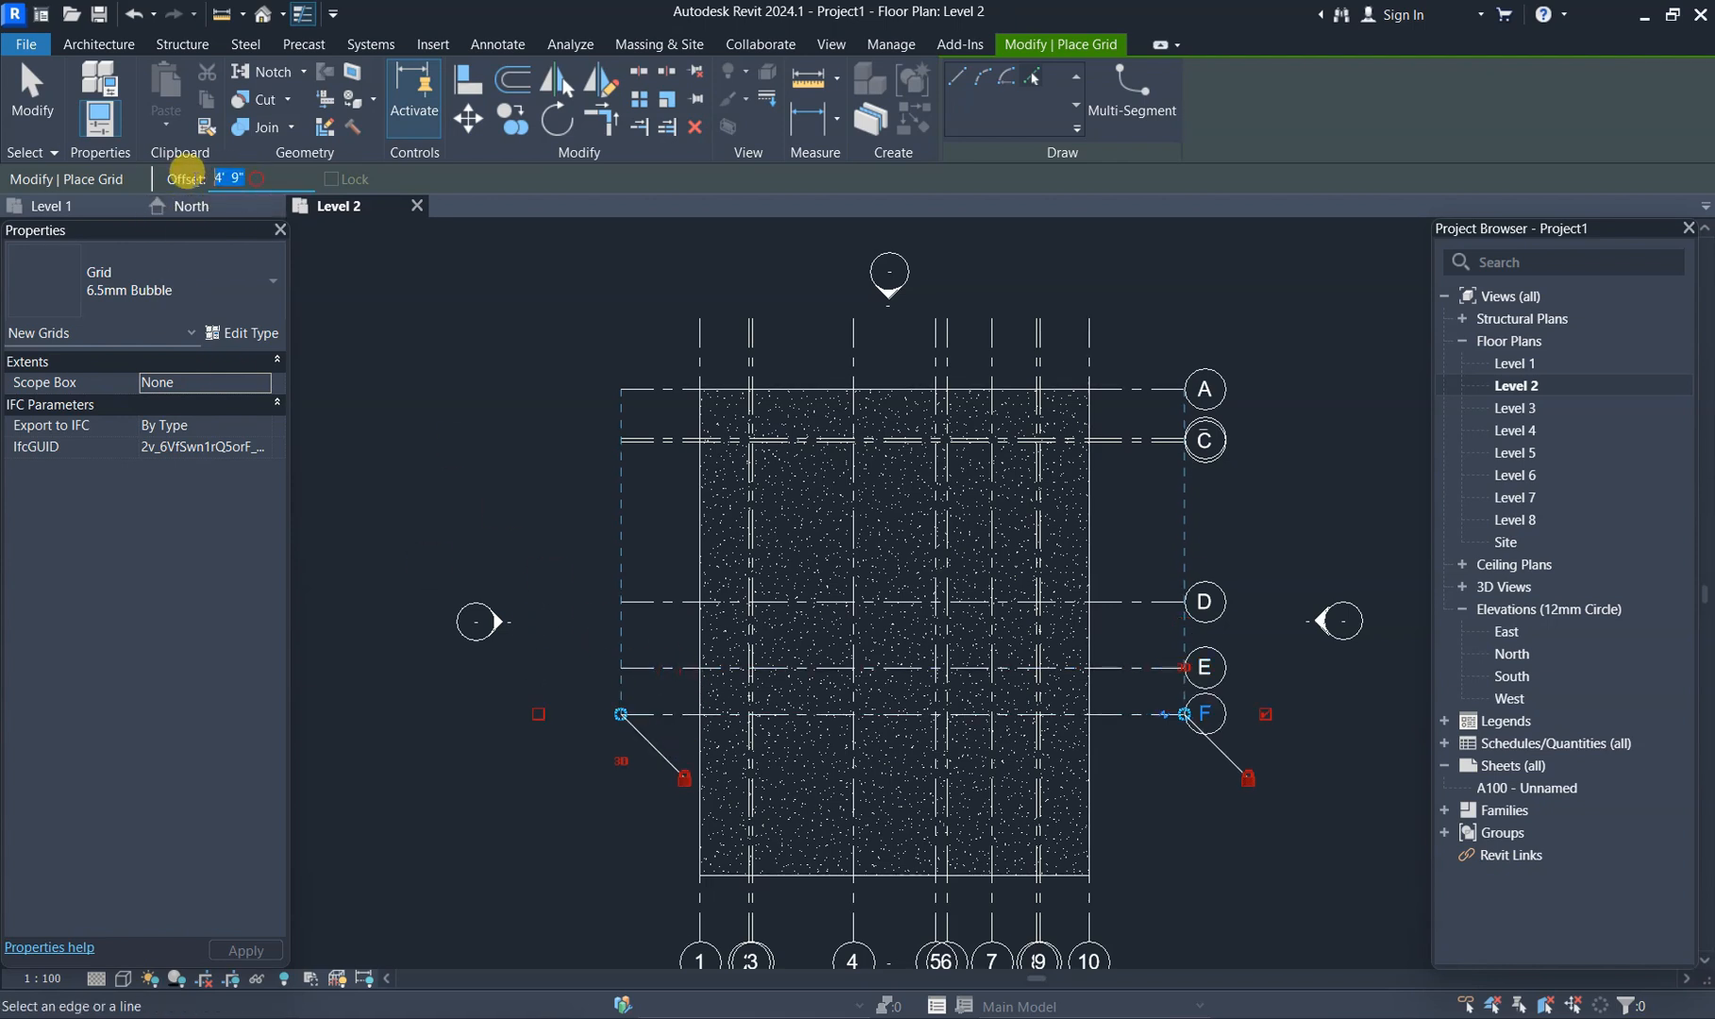
pyautogui.write("11' 3")
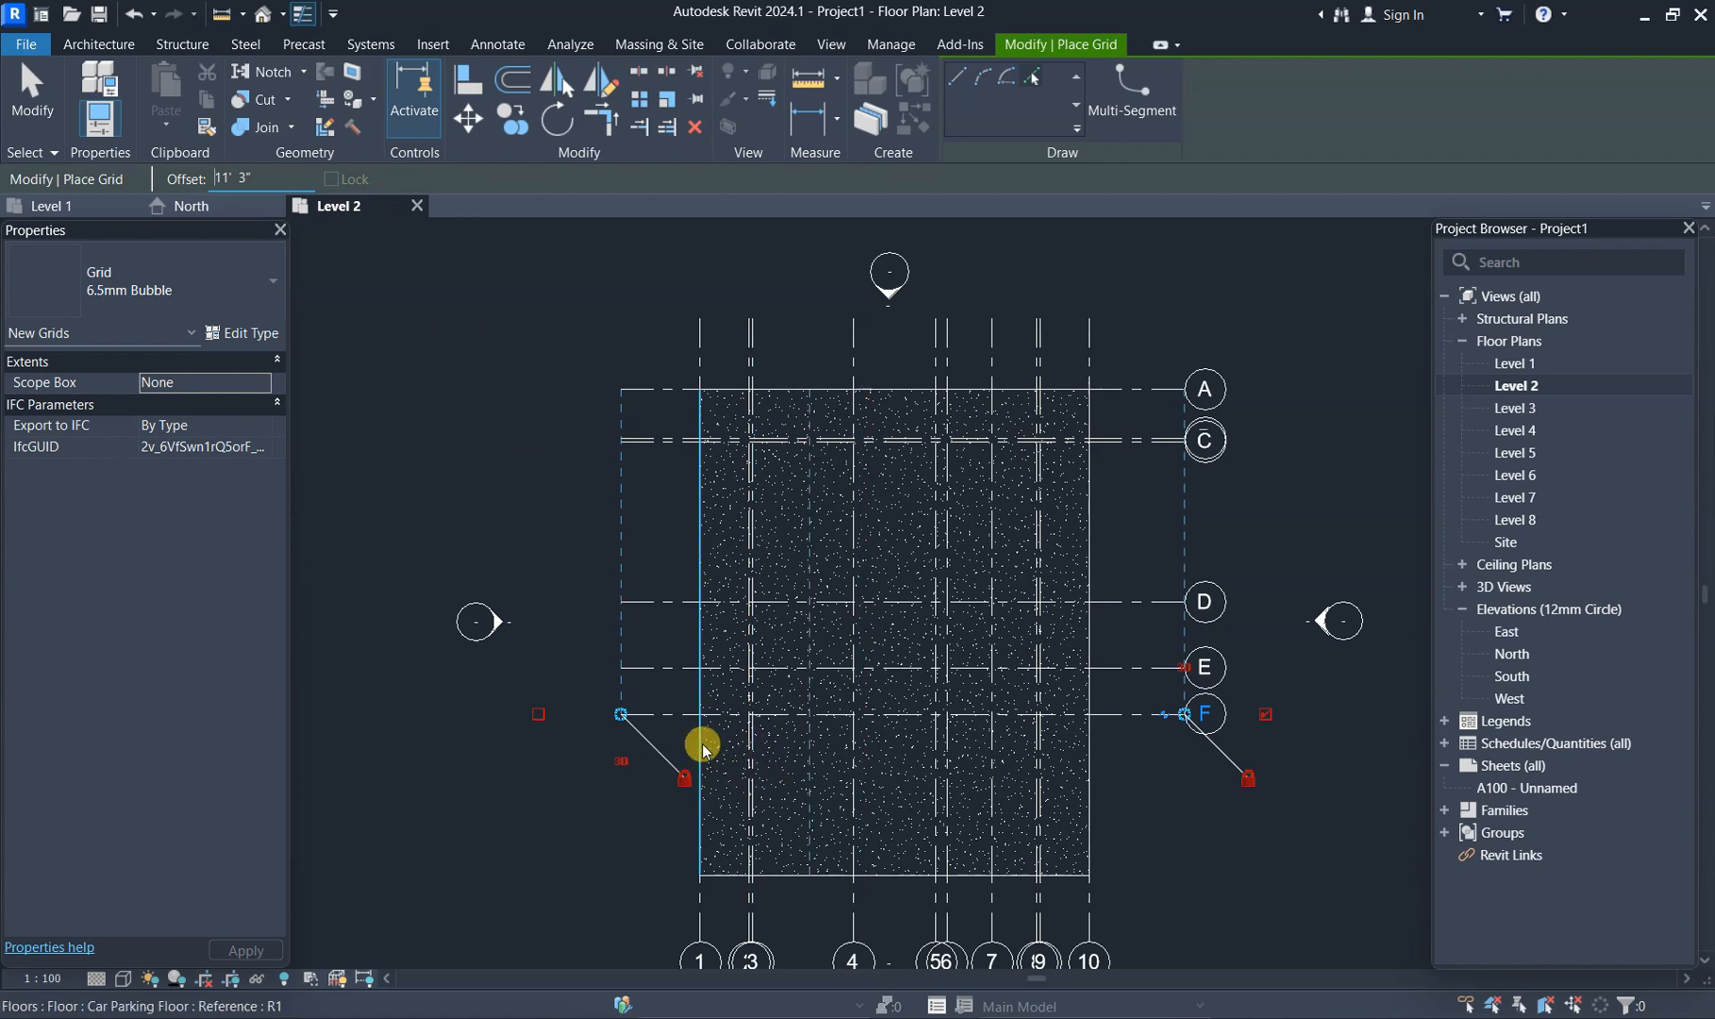
pyautogui.click(670, 715)
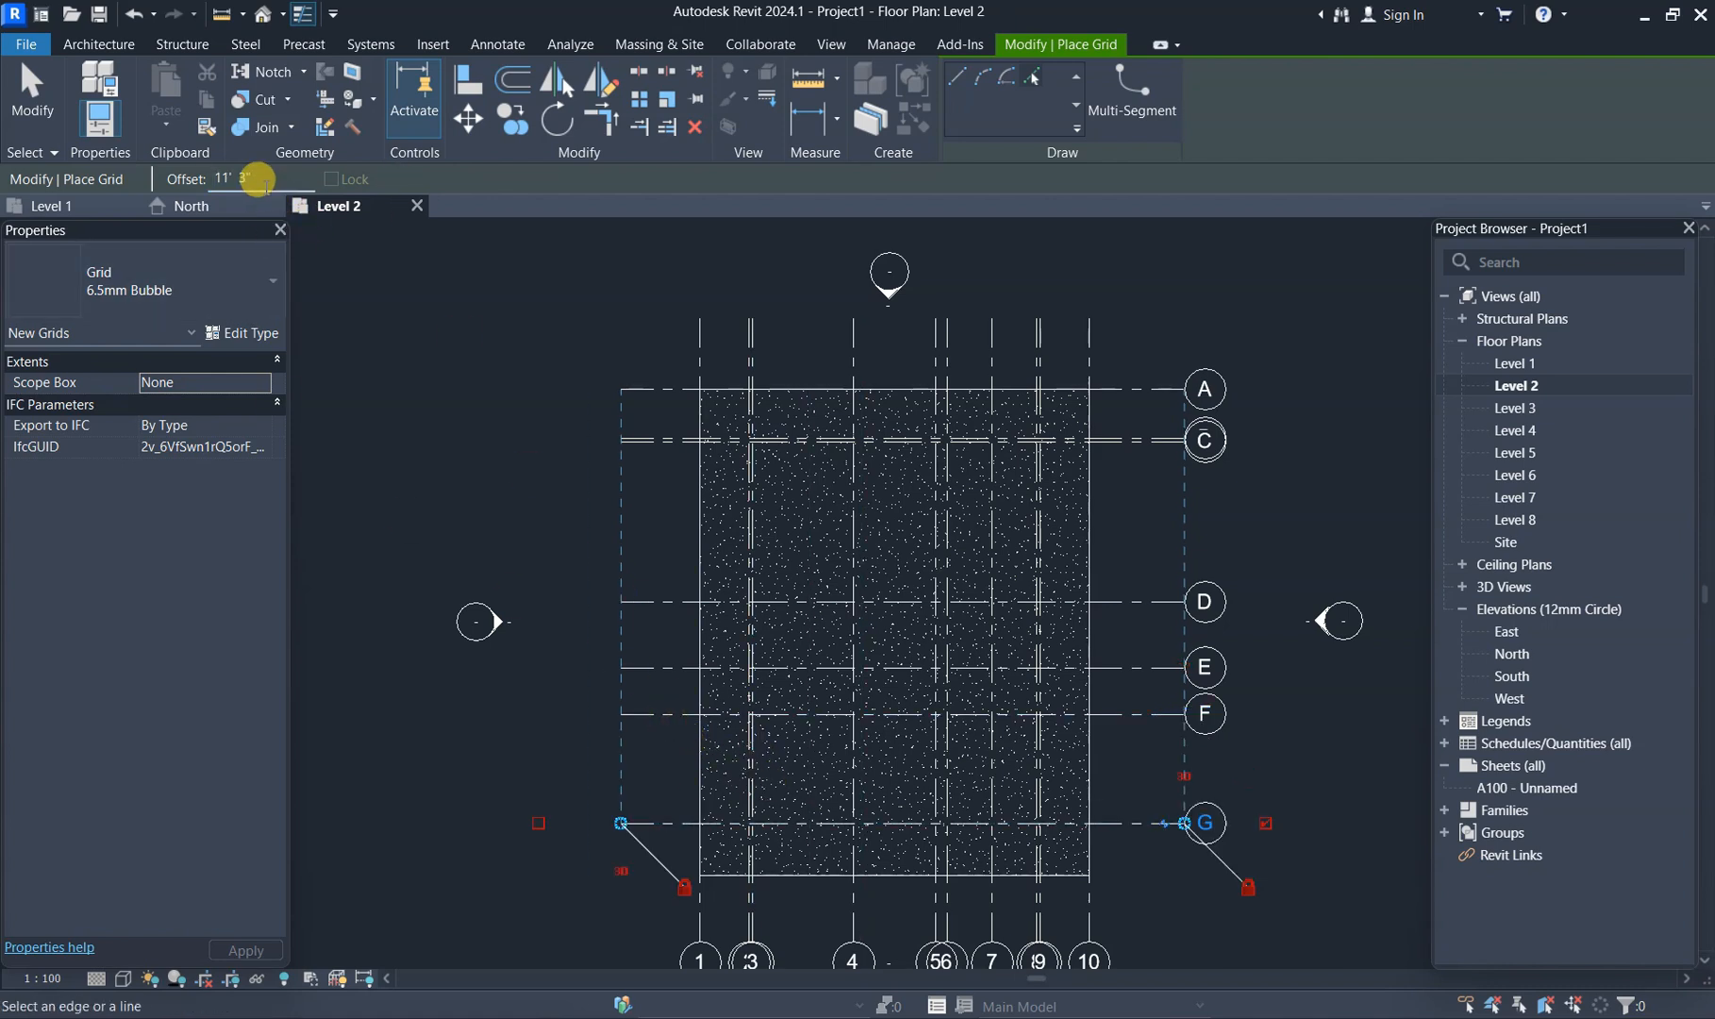
pyautogui.moveTo(246, 176); pyautogui.dragTo(151, 181)
pyautogui.scroll(3, 627, 897)
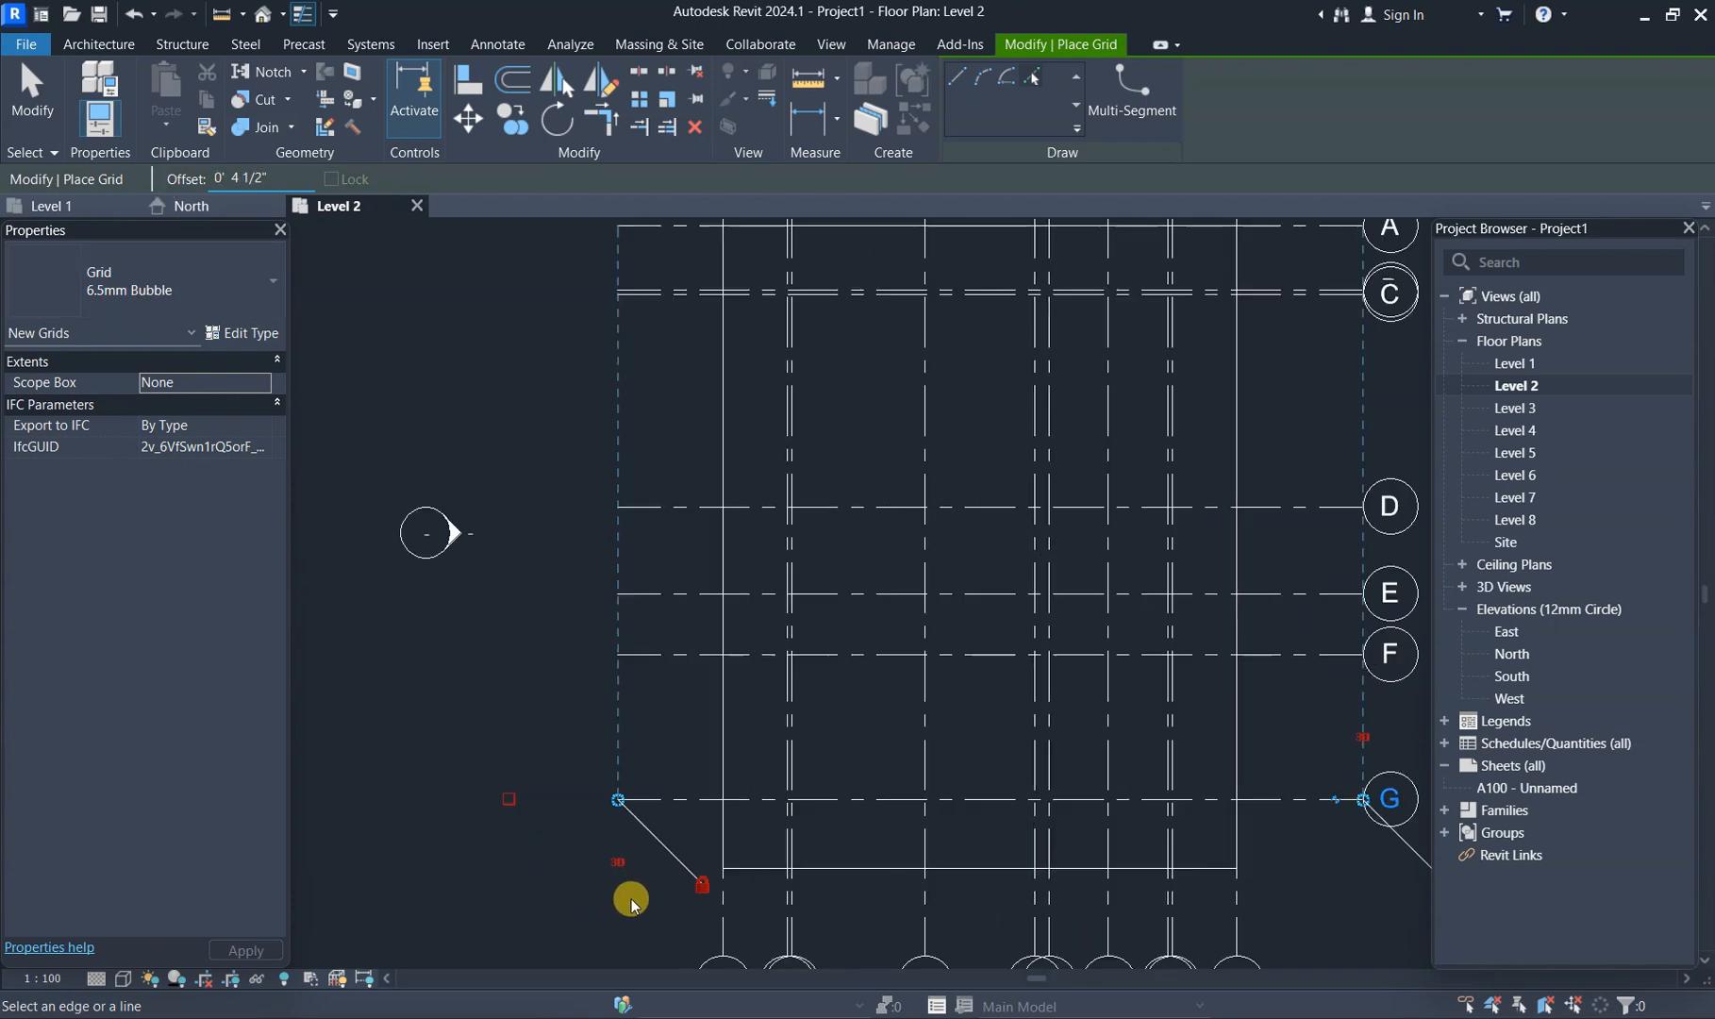
pyautogui.click(714, 775)
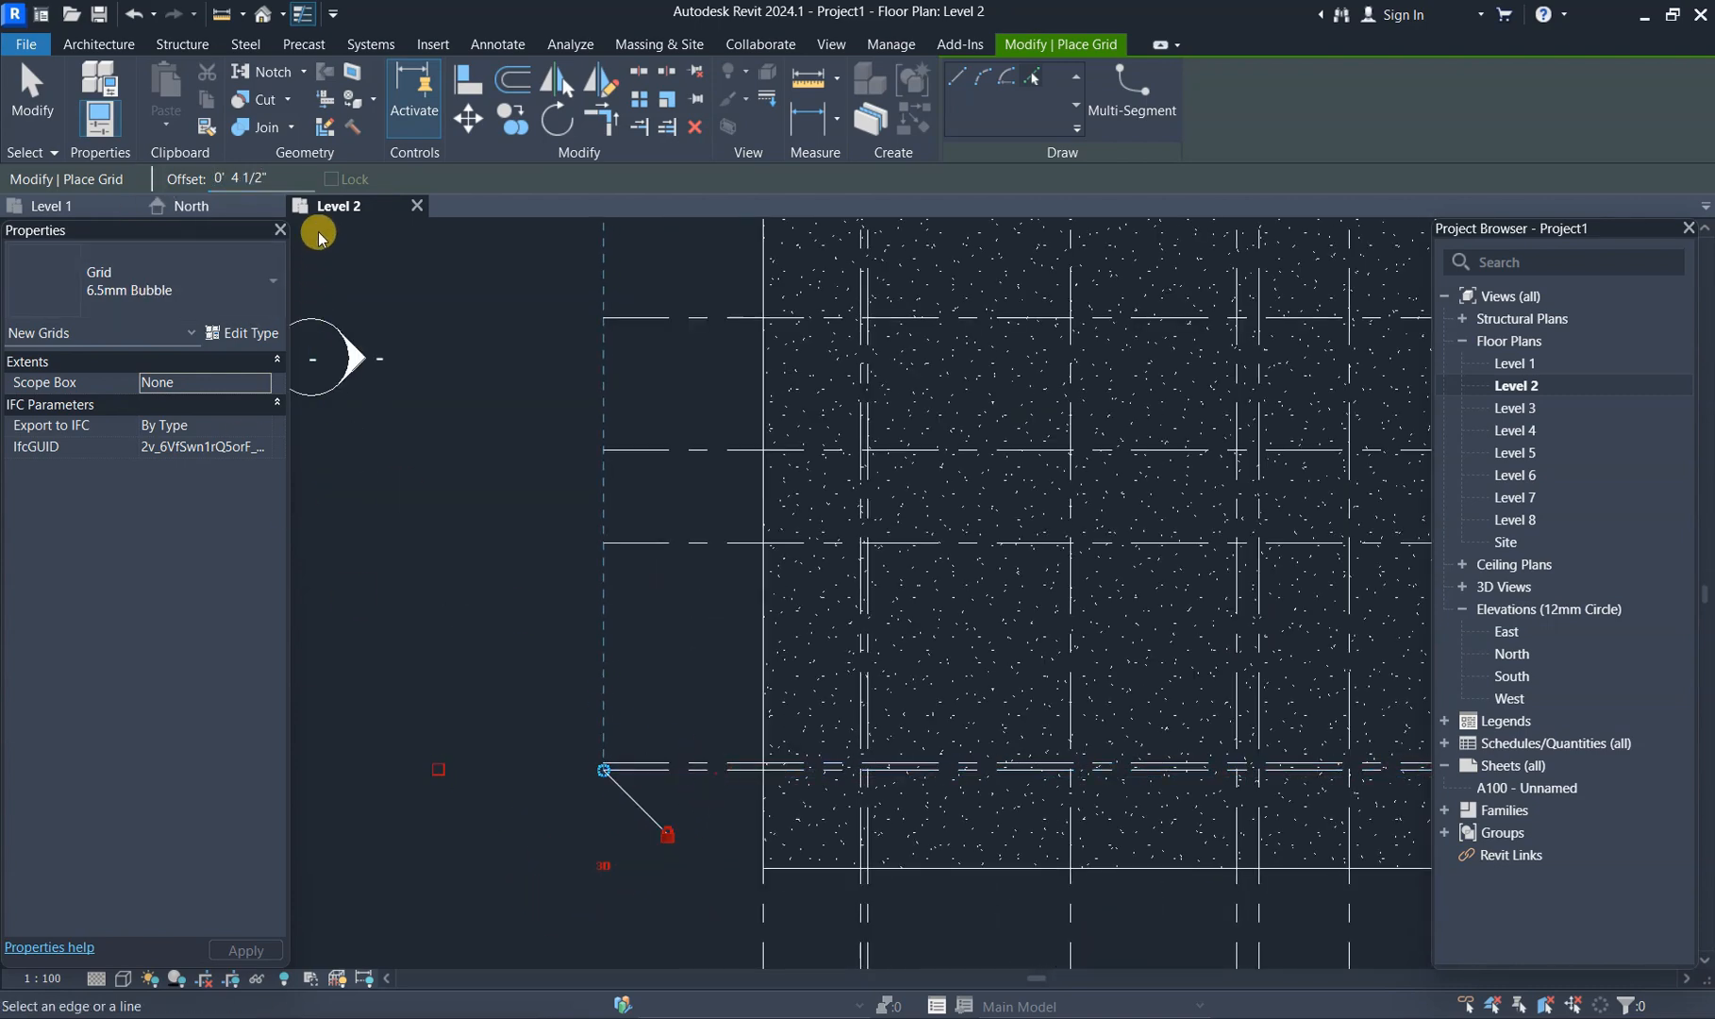
# - Add the last horizontal grid 5' 0" south of grid H, along the slab's south edge, and end grid placement
pyautogui.moveTo(257, 174); pyautogui.dragTo(166, 176)
pyautogui.write("5' 0")
pyautogui.scroll(-2, 651, 835)
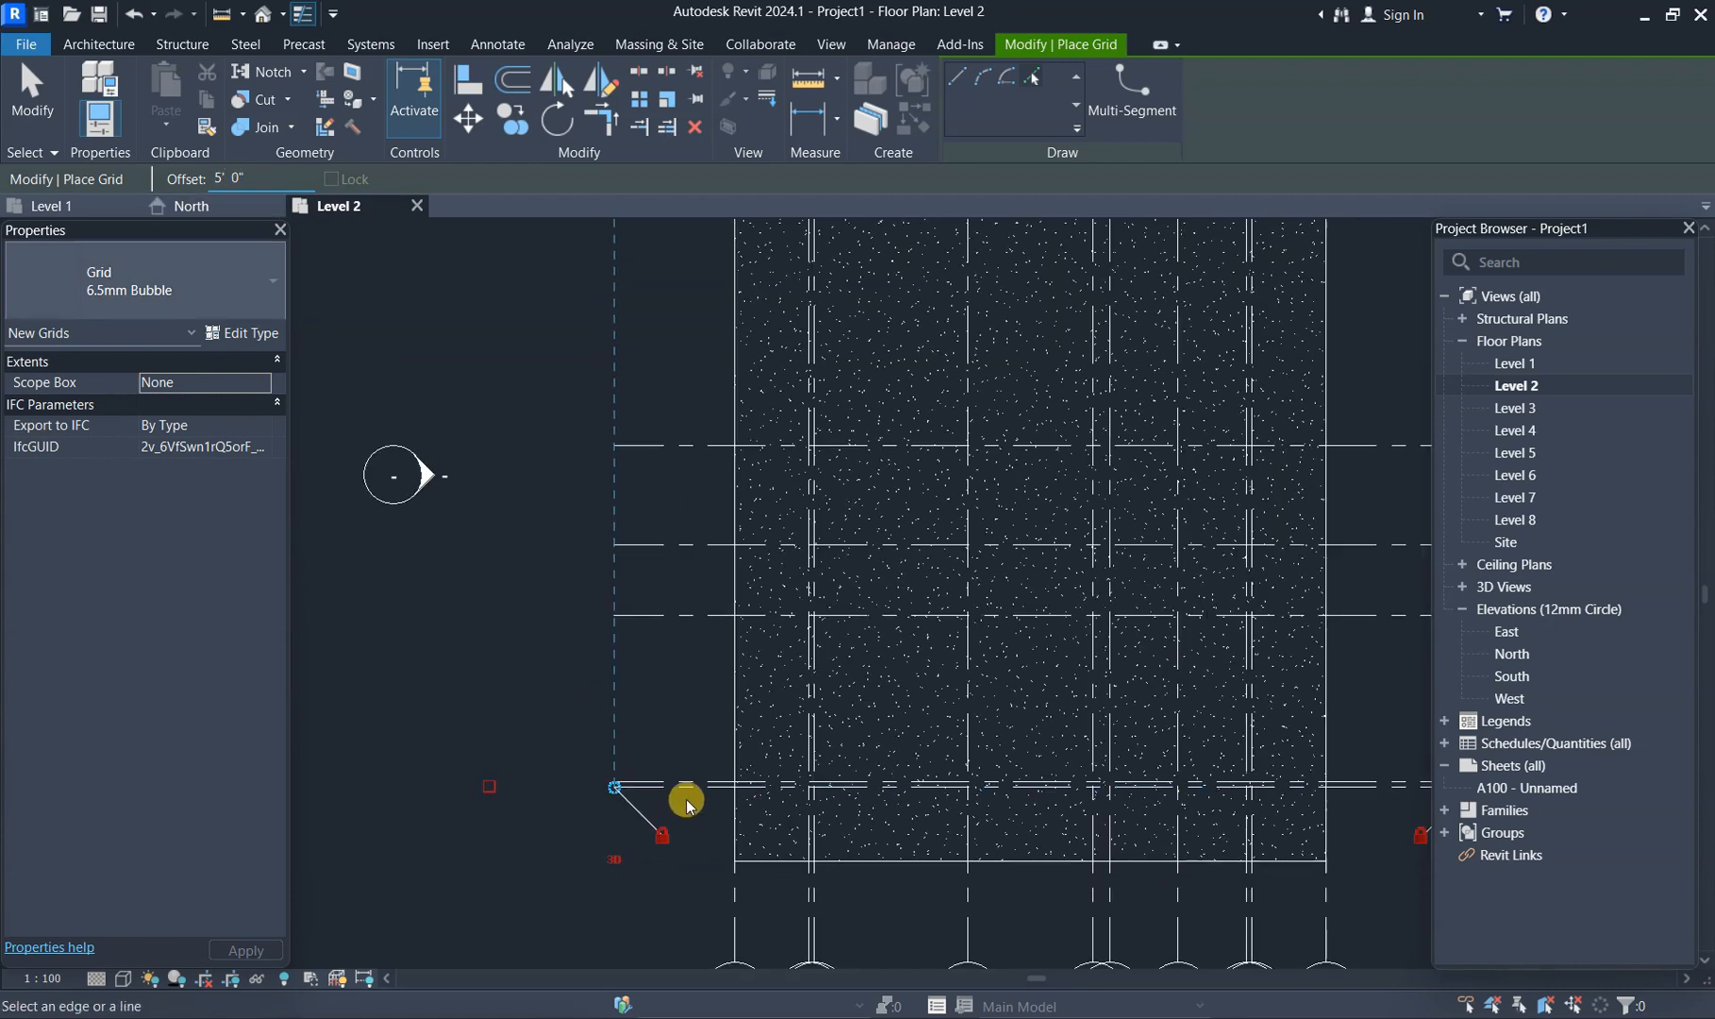
pyautogui.click(694, 793)
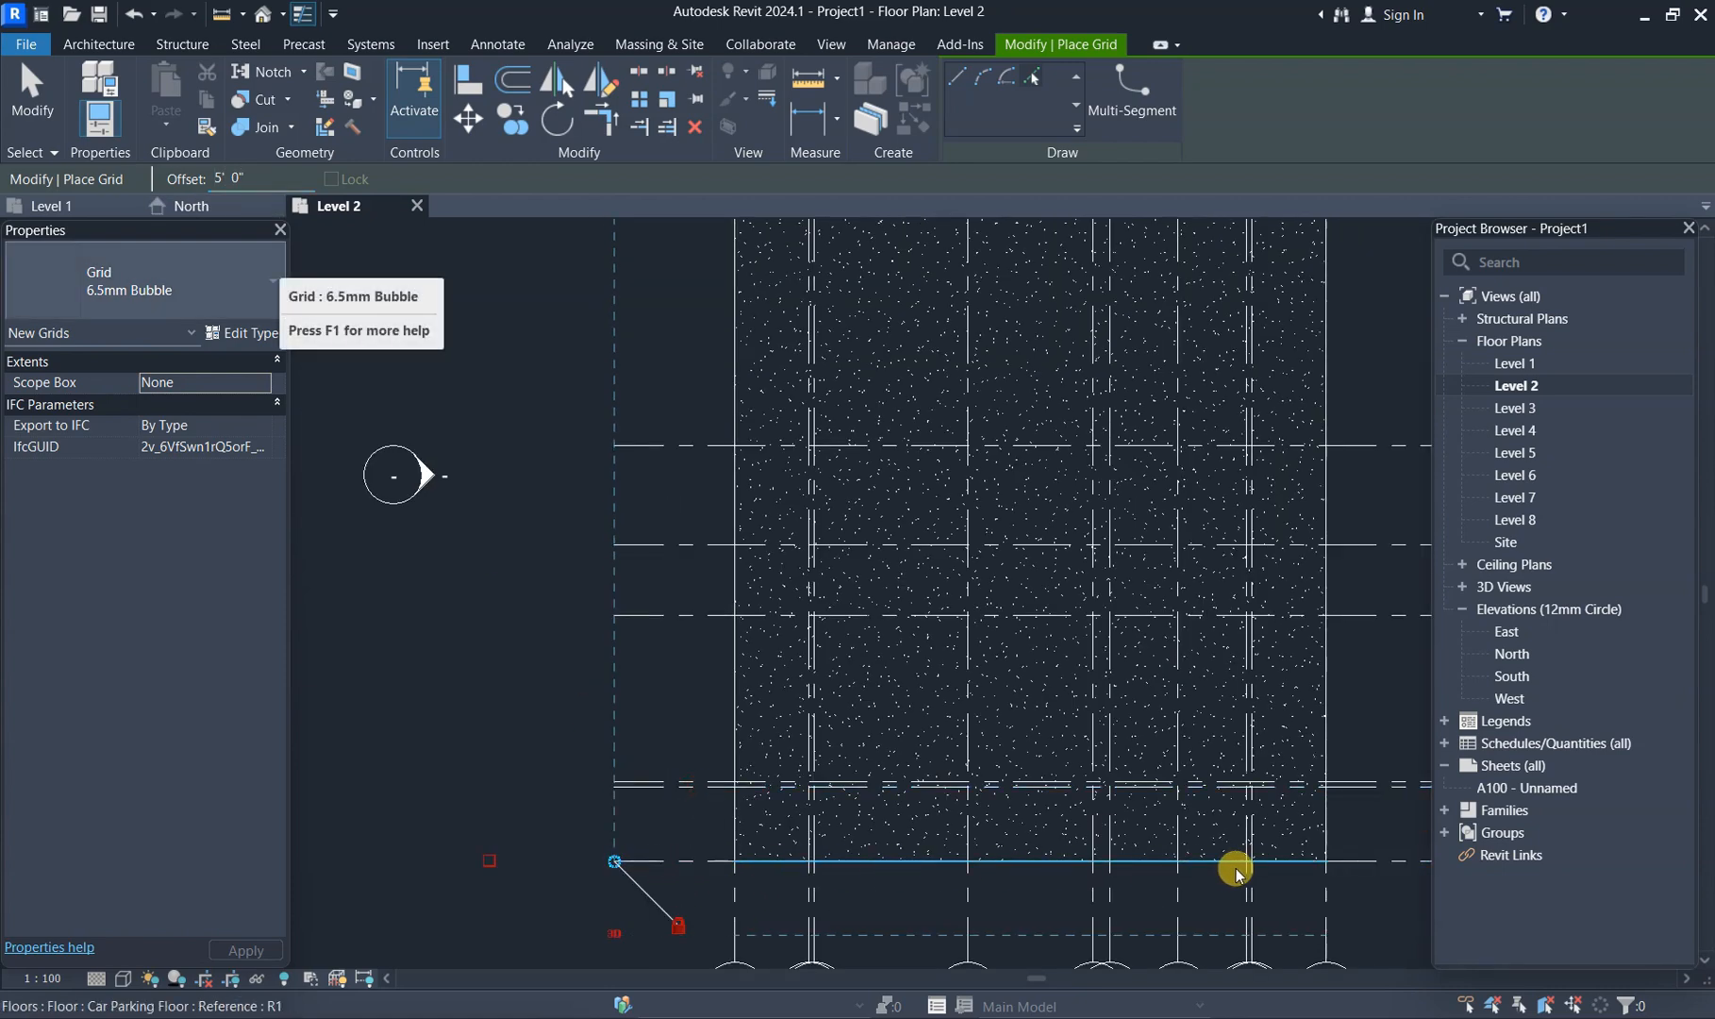
pyautogui.press('Escape')
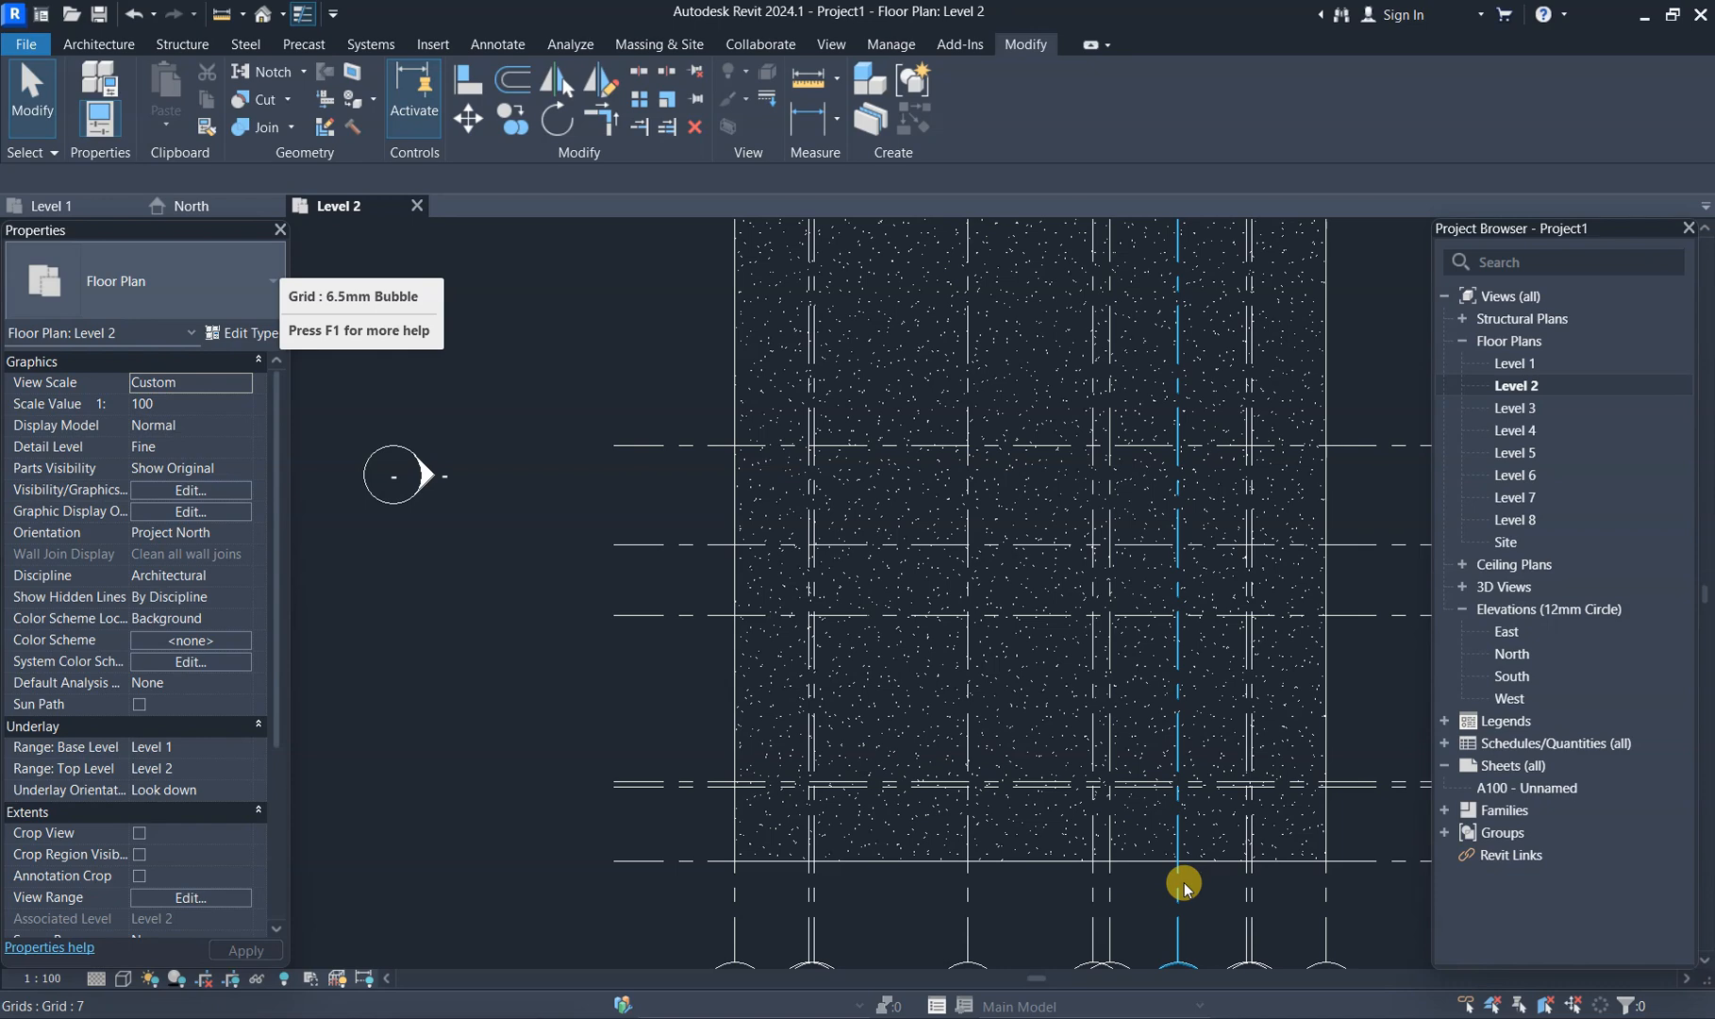
# - Unlock the east end of grid C, extend it past grid B's bubble, and offset its bubble southward with an elbow
pyautogui.scroll(-3, 1148, 887)
pyautogui.scroll(-1, 1350, 533)
pyautogui.moveTo(1350, 533); pyautogui.dragTo(1085, 550, button='middle')
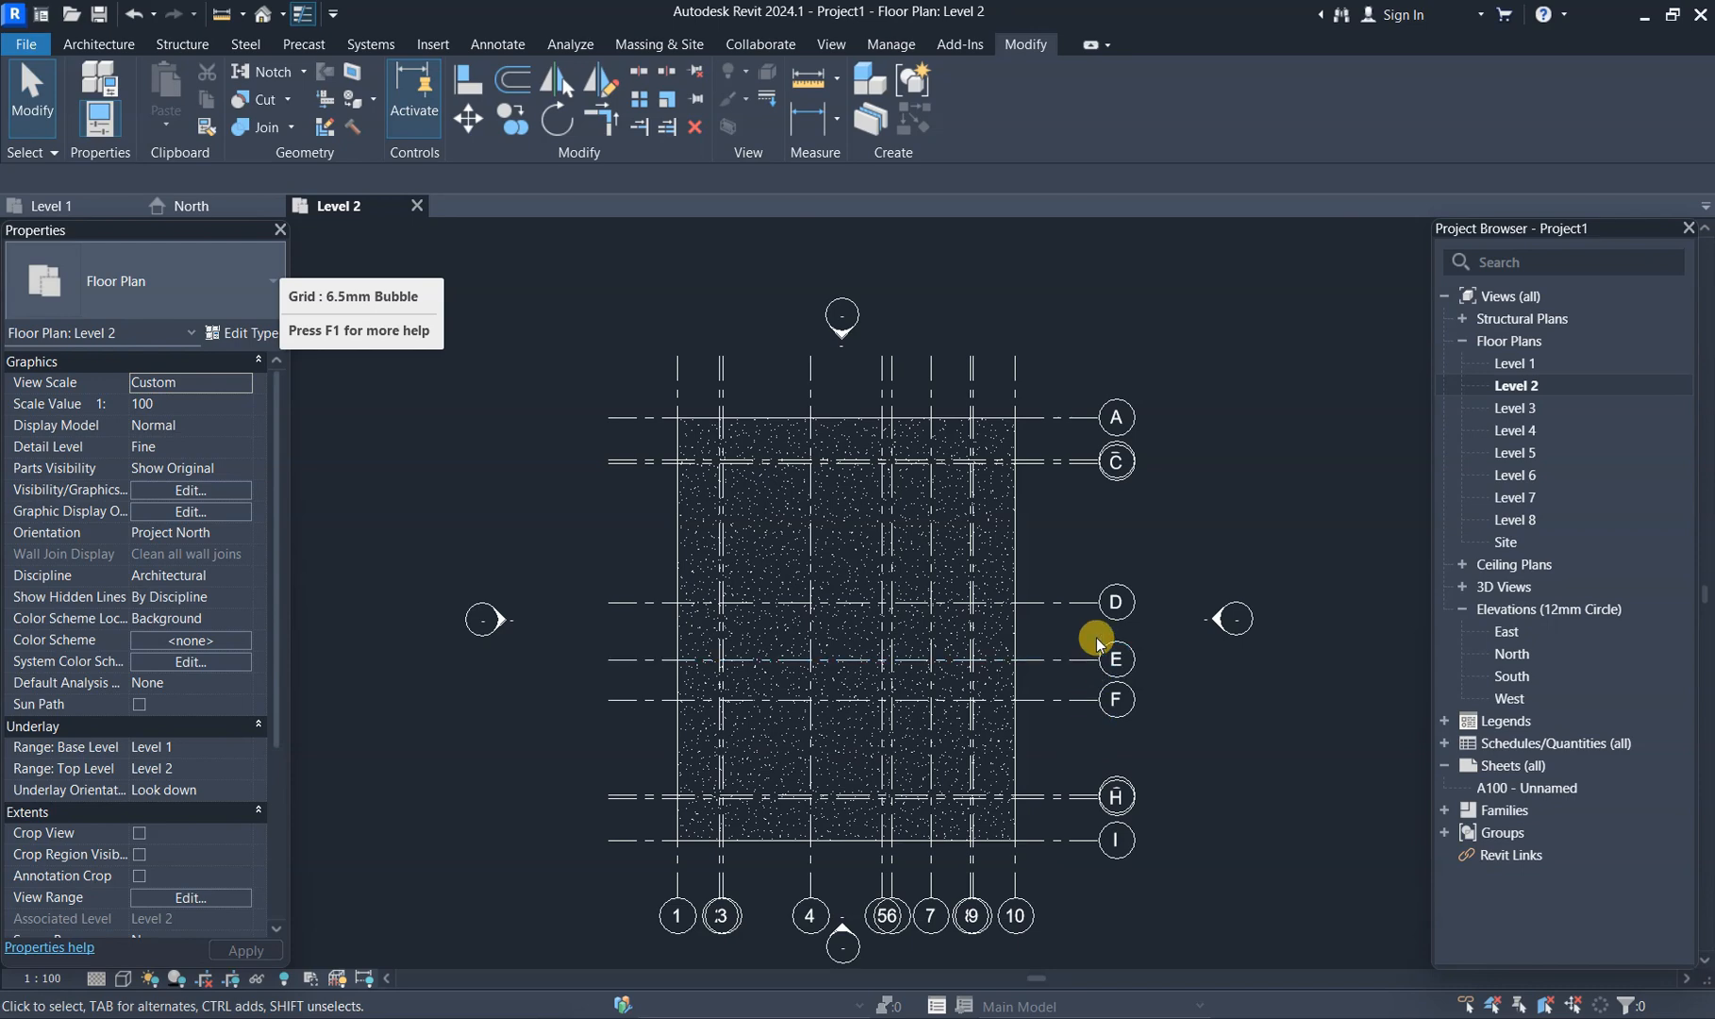
pyautogui.scroll(2, 1092, 461)
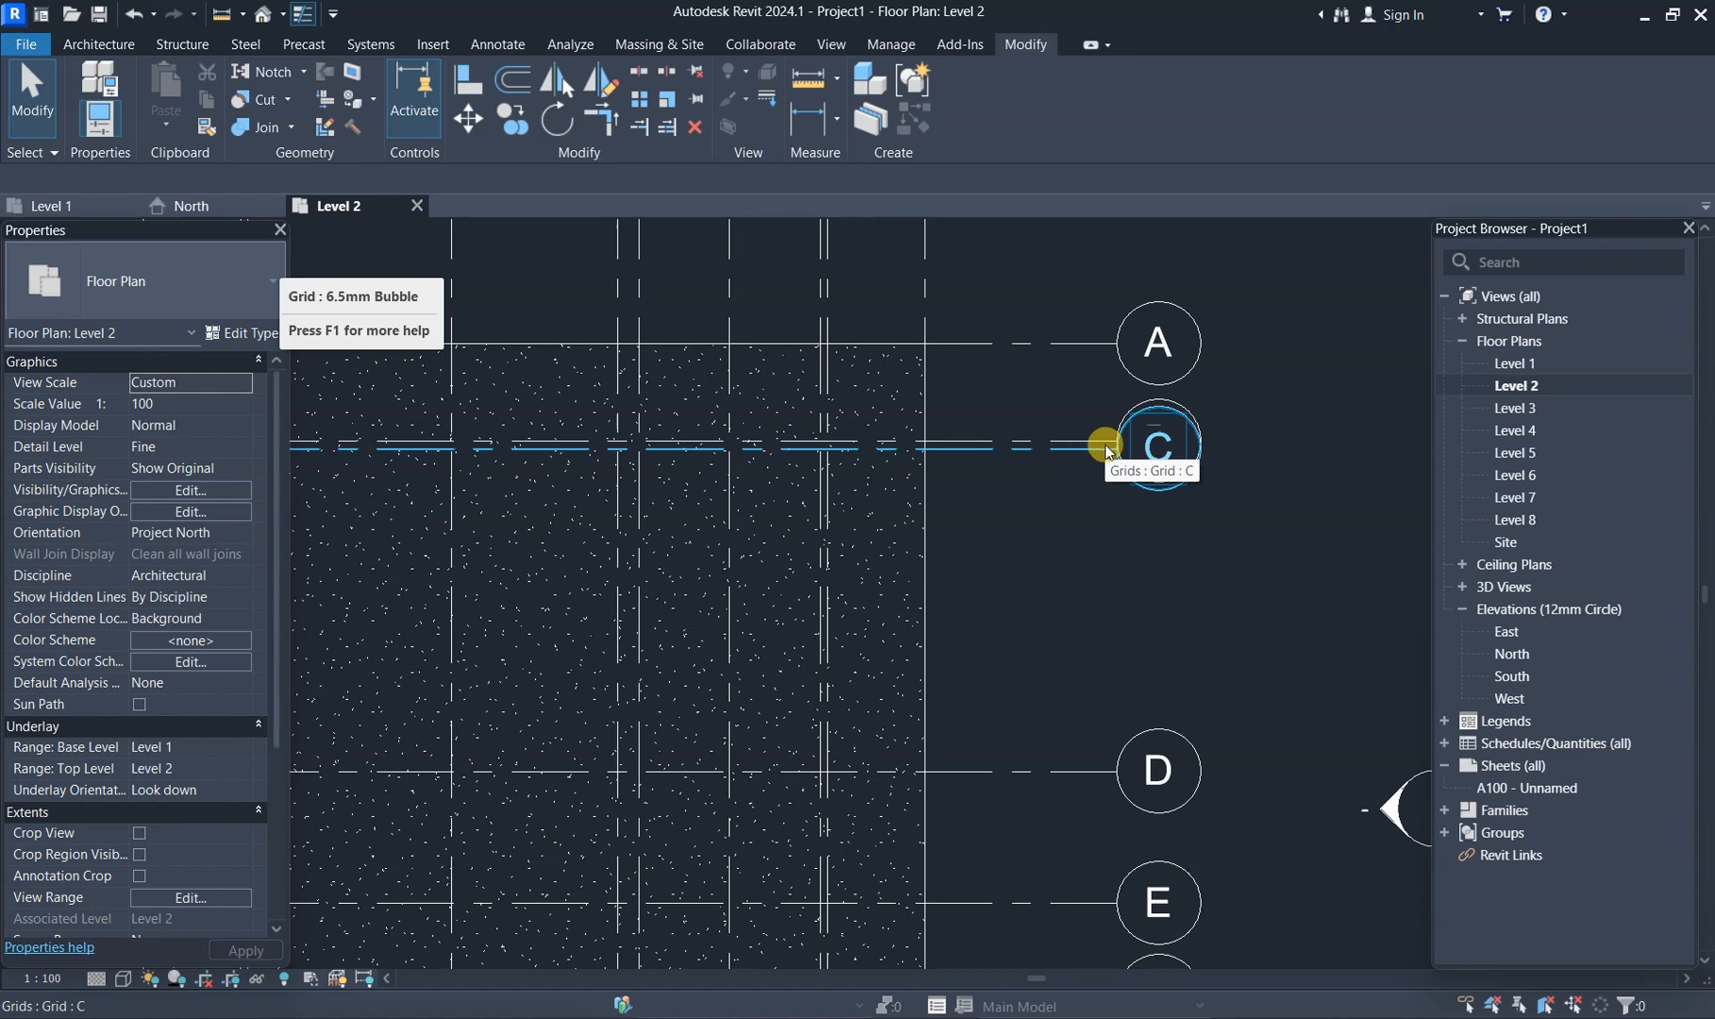
pyautogui.scroll(-2, 1075, 471)
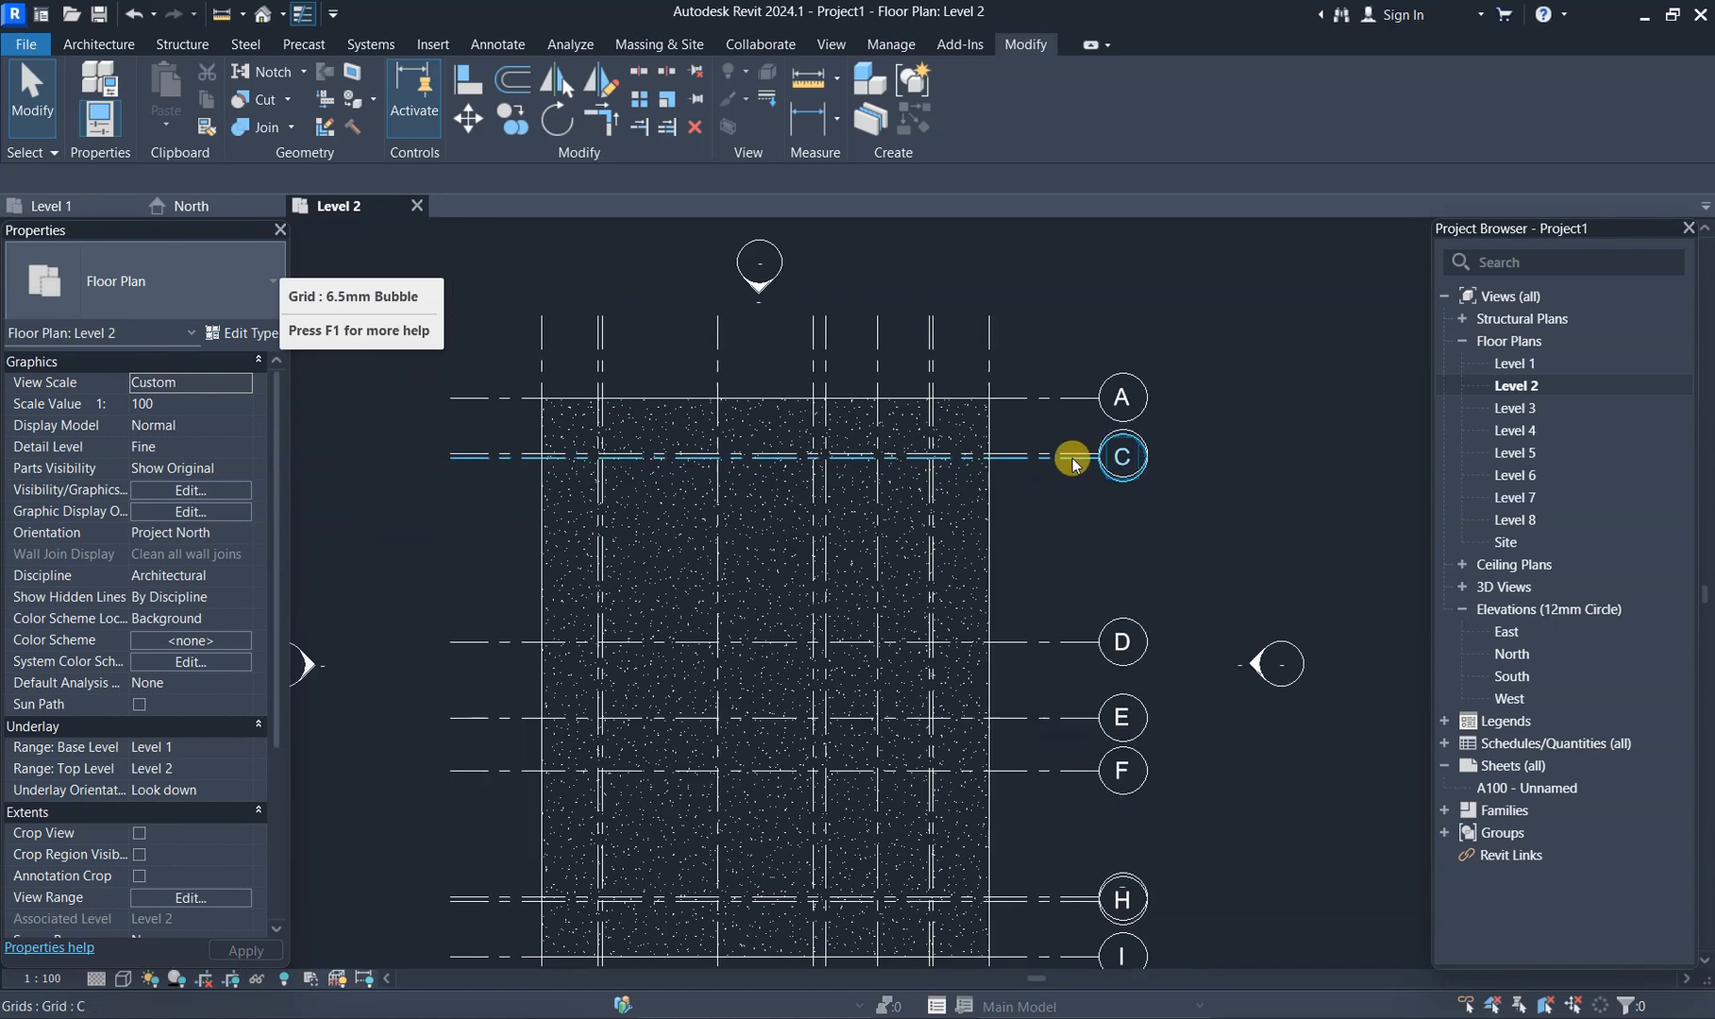
pyautogui.click(1076, 456)
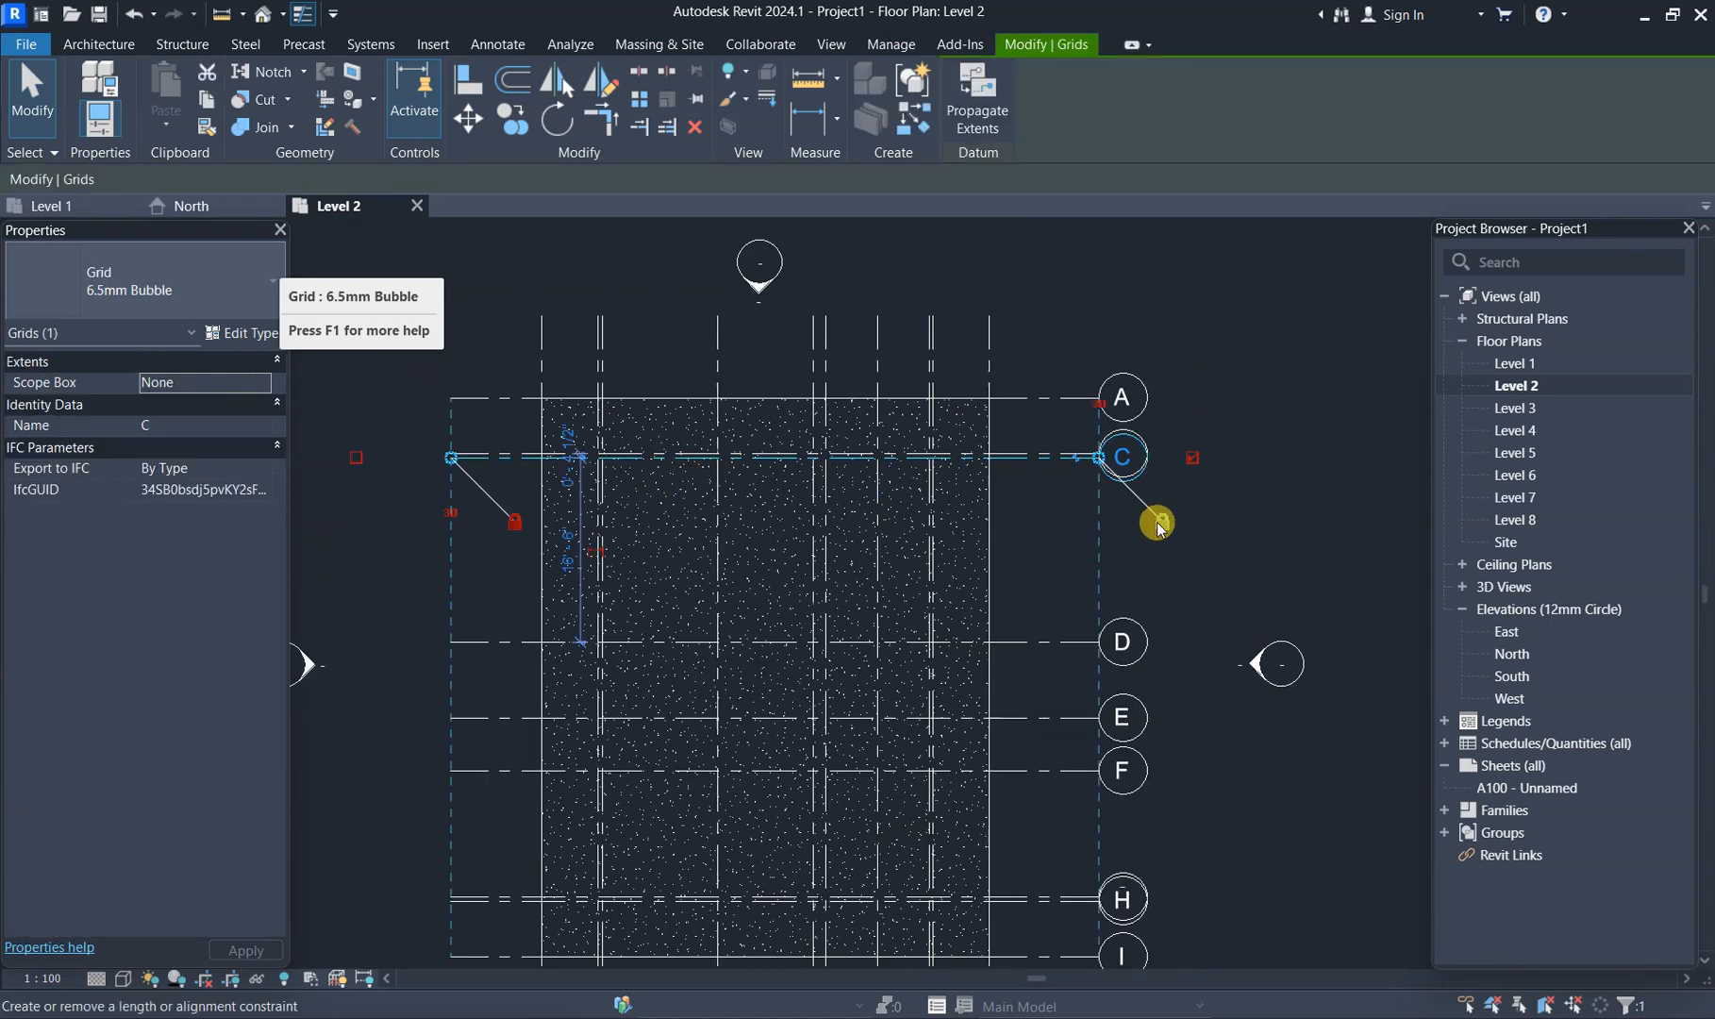
pyautogui.moveTo(1094, 462); pyautogui.dragTo(1182, 462)
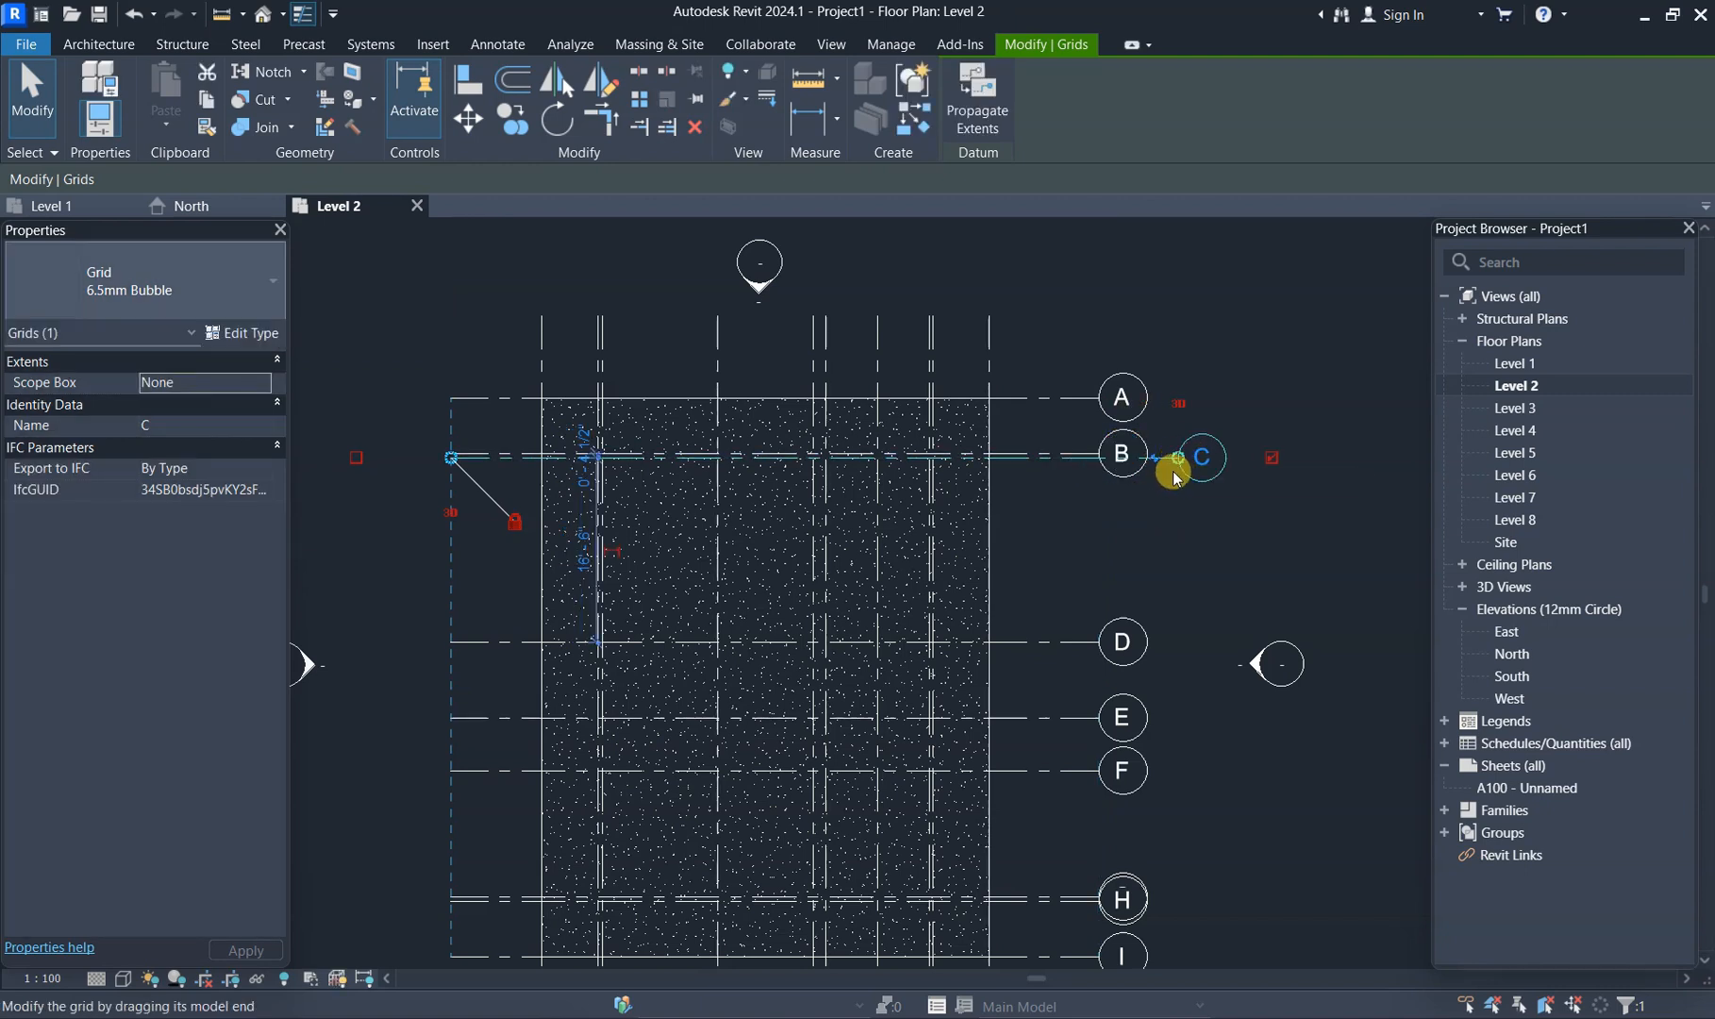
pyautogui.click(1154, 457)
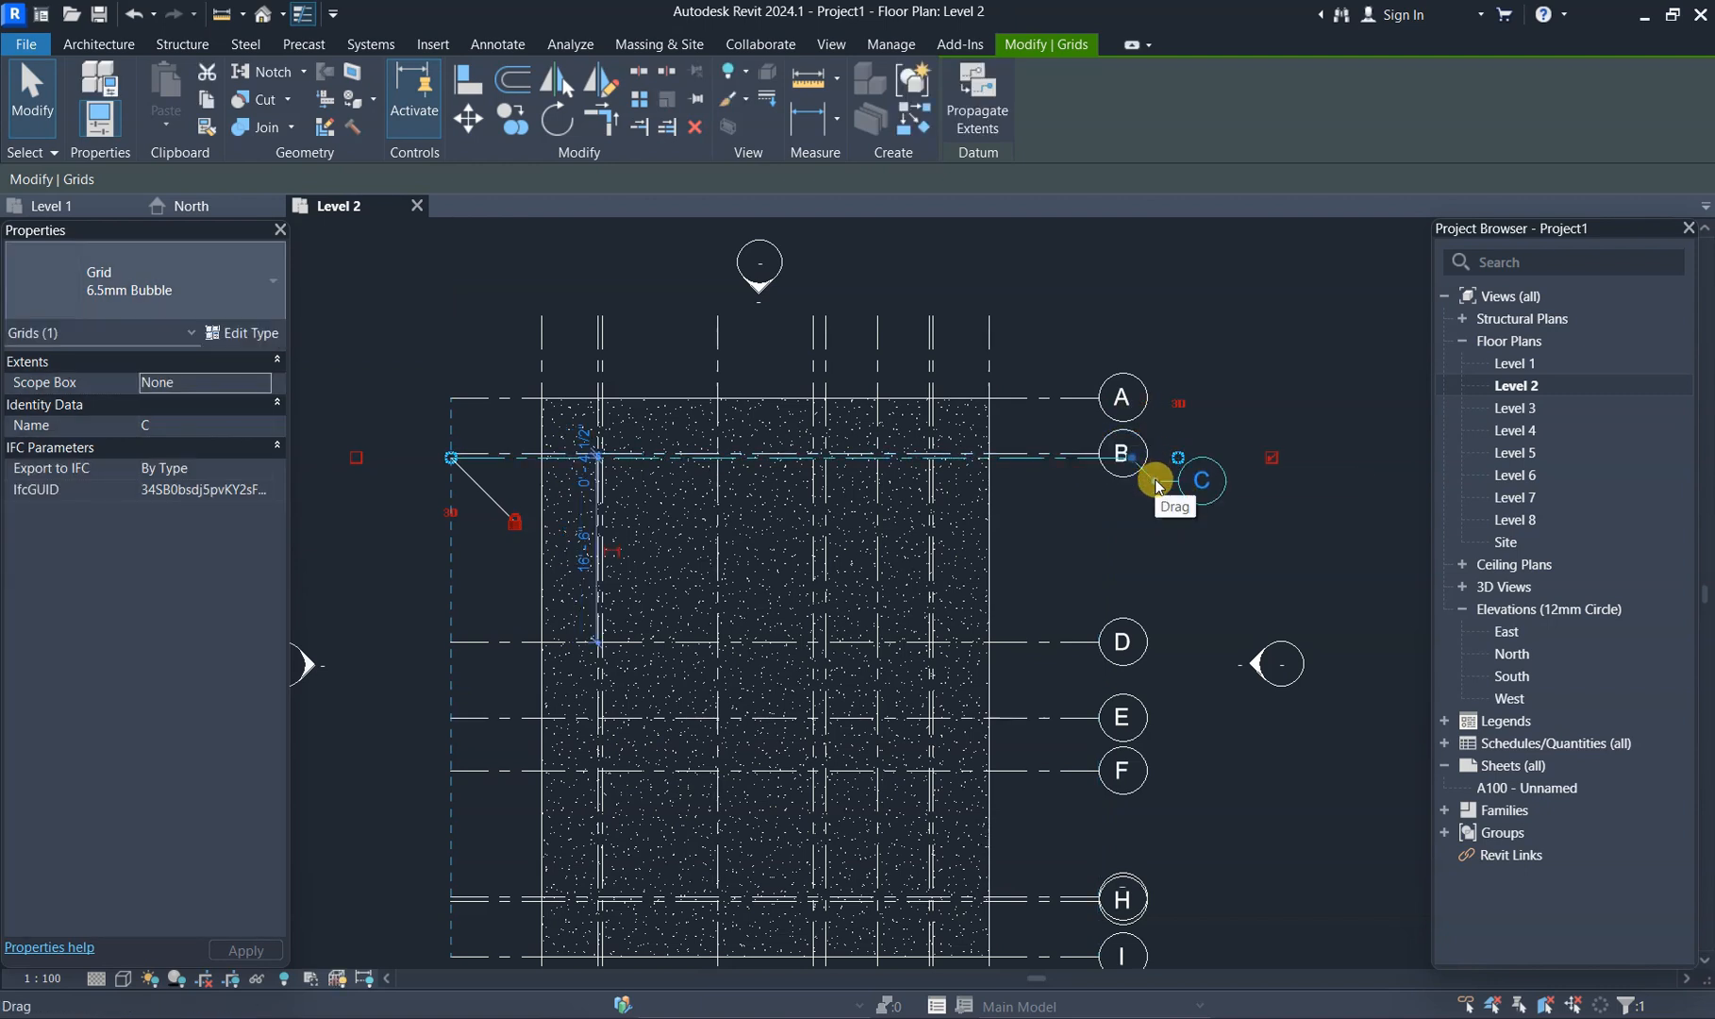
pyautogui.moveTo(1132, 459); pyautogui.dragTo(1168, 487)
pyautogui.click(1217, 585)
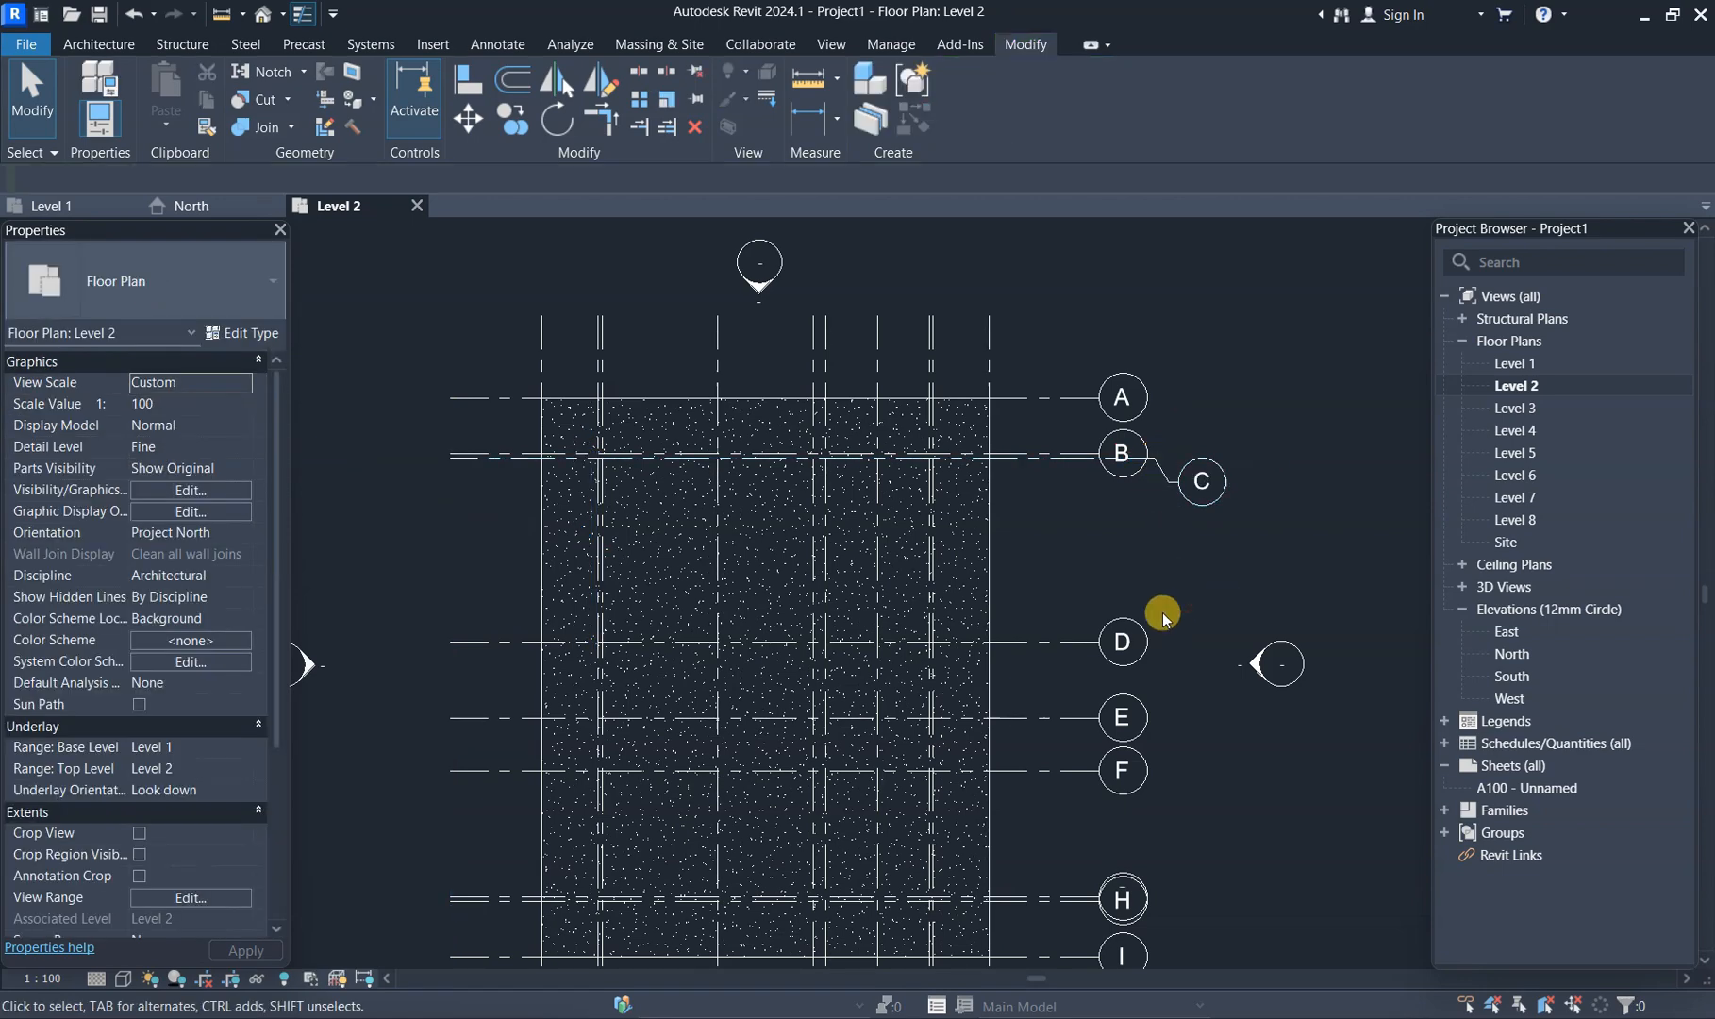
# - Extend only grid H's east end past grid G's bubble, in line with grid C's end, and offset its bubble southward with an elbow
pyautogui.scroll(-2, 1161, 612)
pyautogui.moveTo(1163, 755); pyautogui.dragTo(1077, 663, button='middle')
pyautogui.scroll(2, 1085, 707)
pyautogui.scroll(2, 1000, 712)
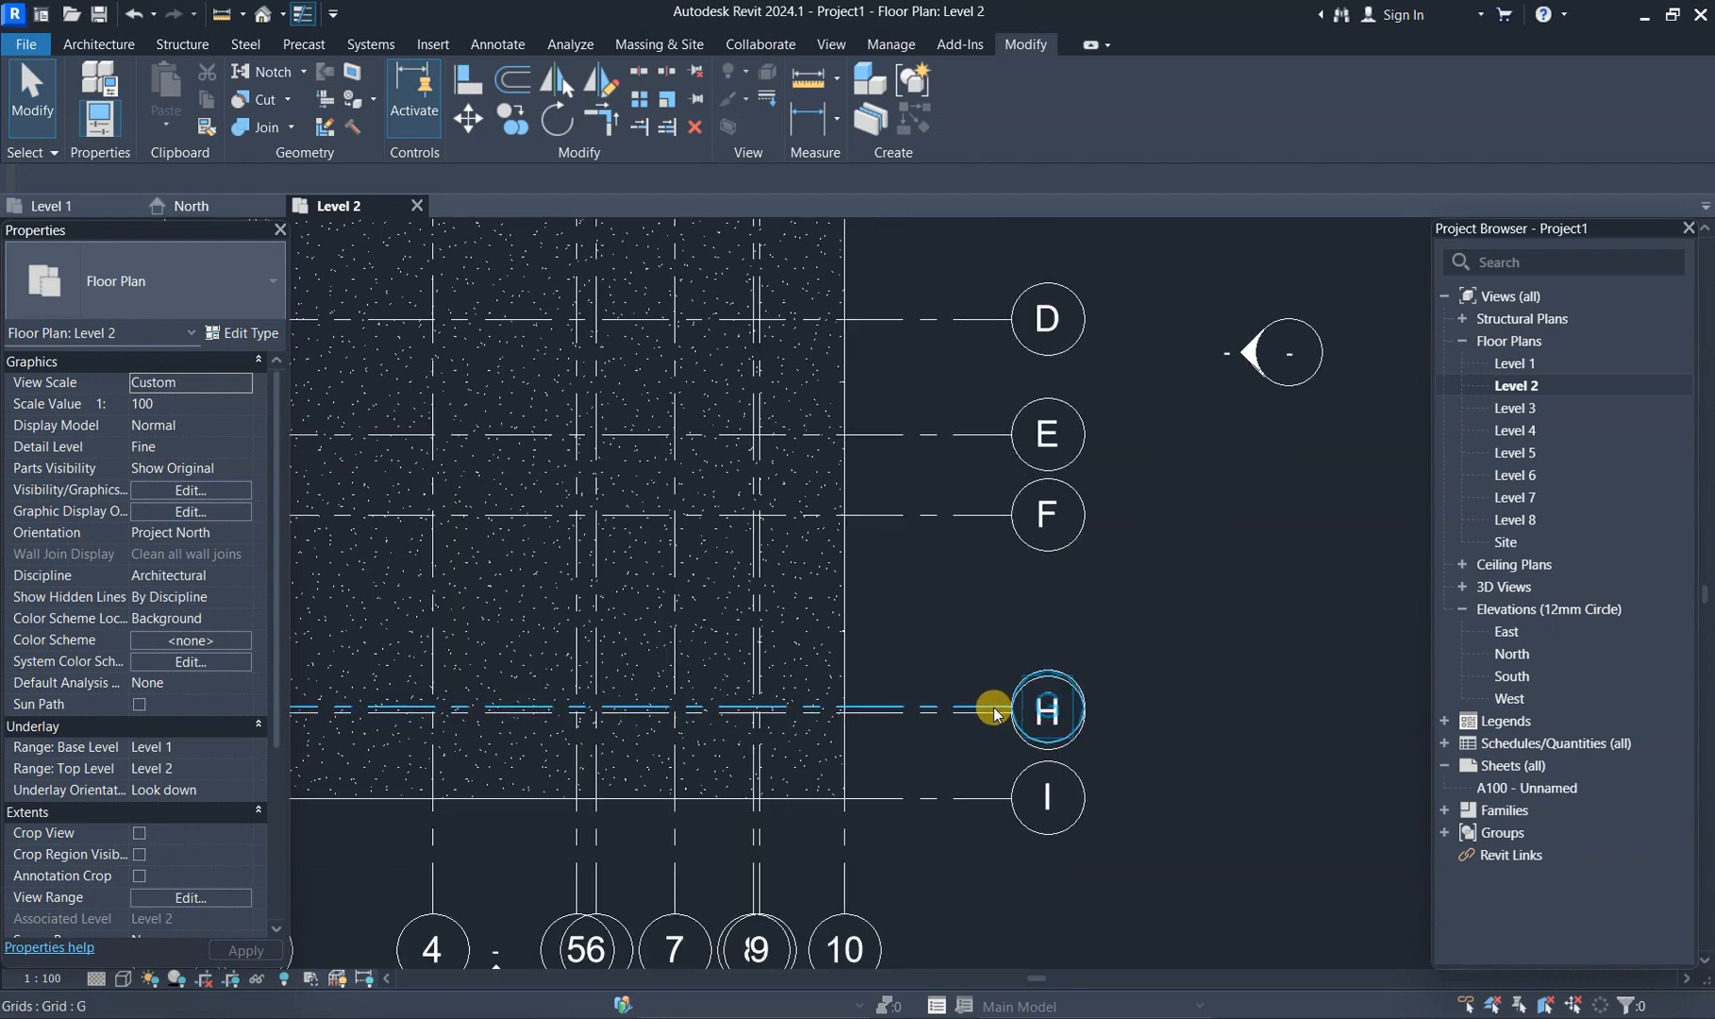
pyautogui.click(998, 722)
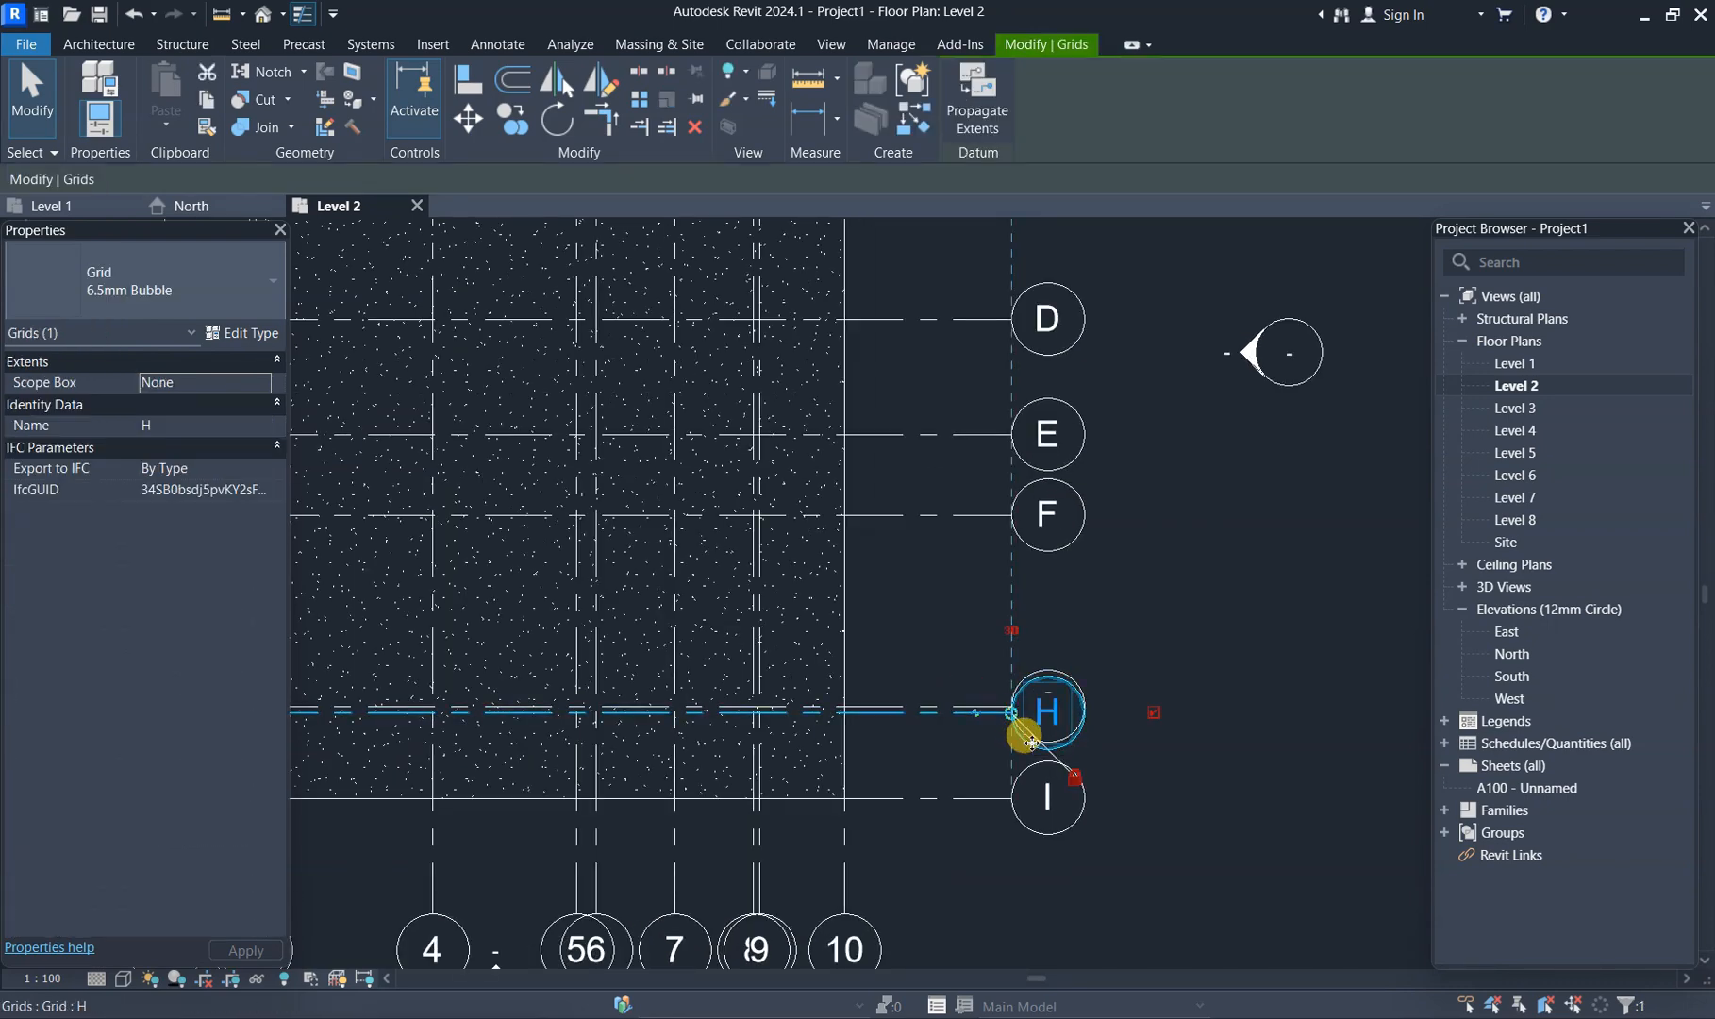
pyautogui.moveTo(1007, 712); pyautogui.dragTo(1124, 713)
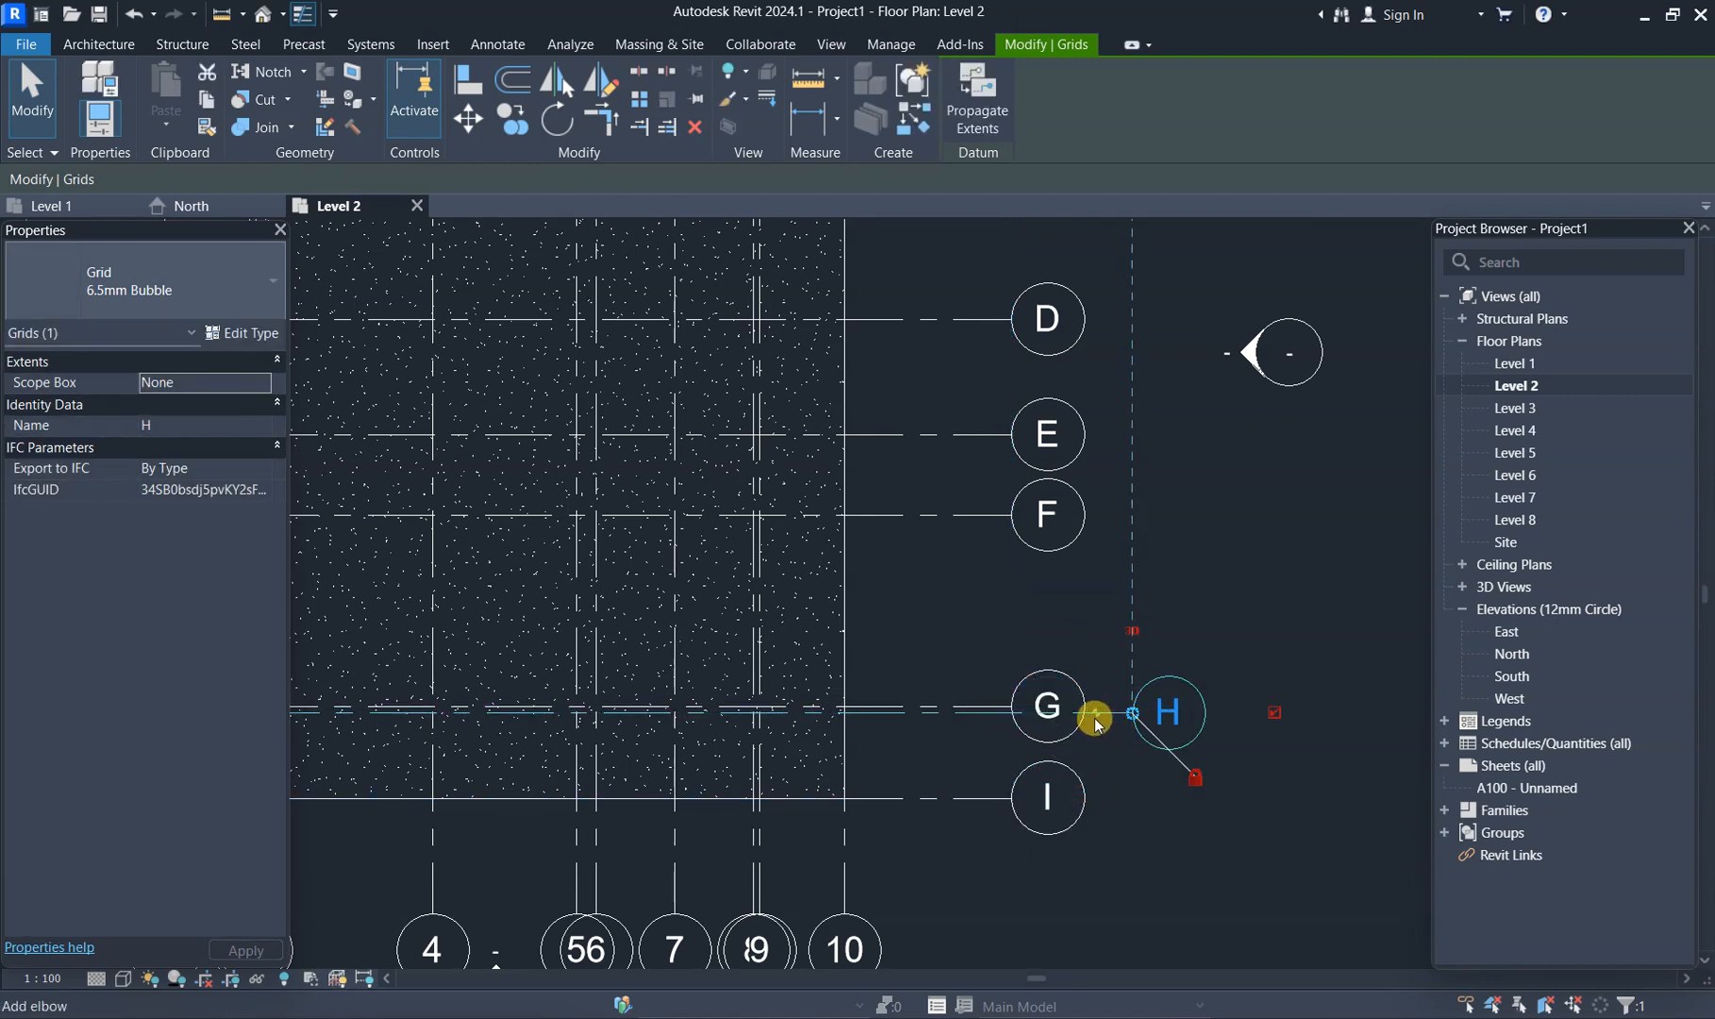
pyautogui.click(1098, 719)
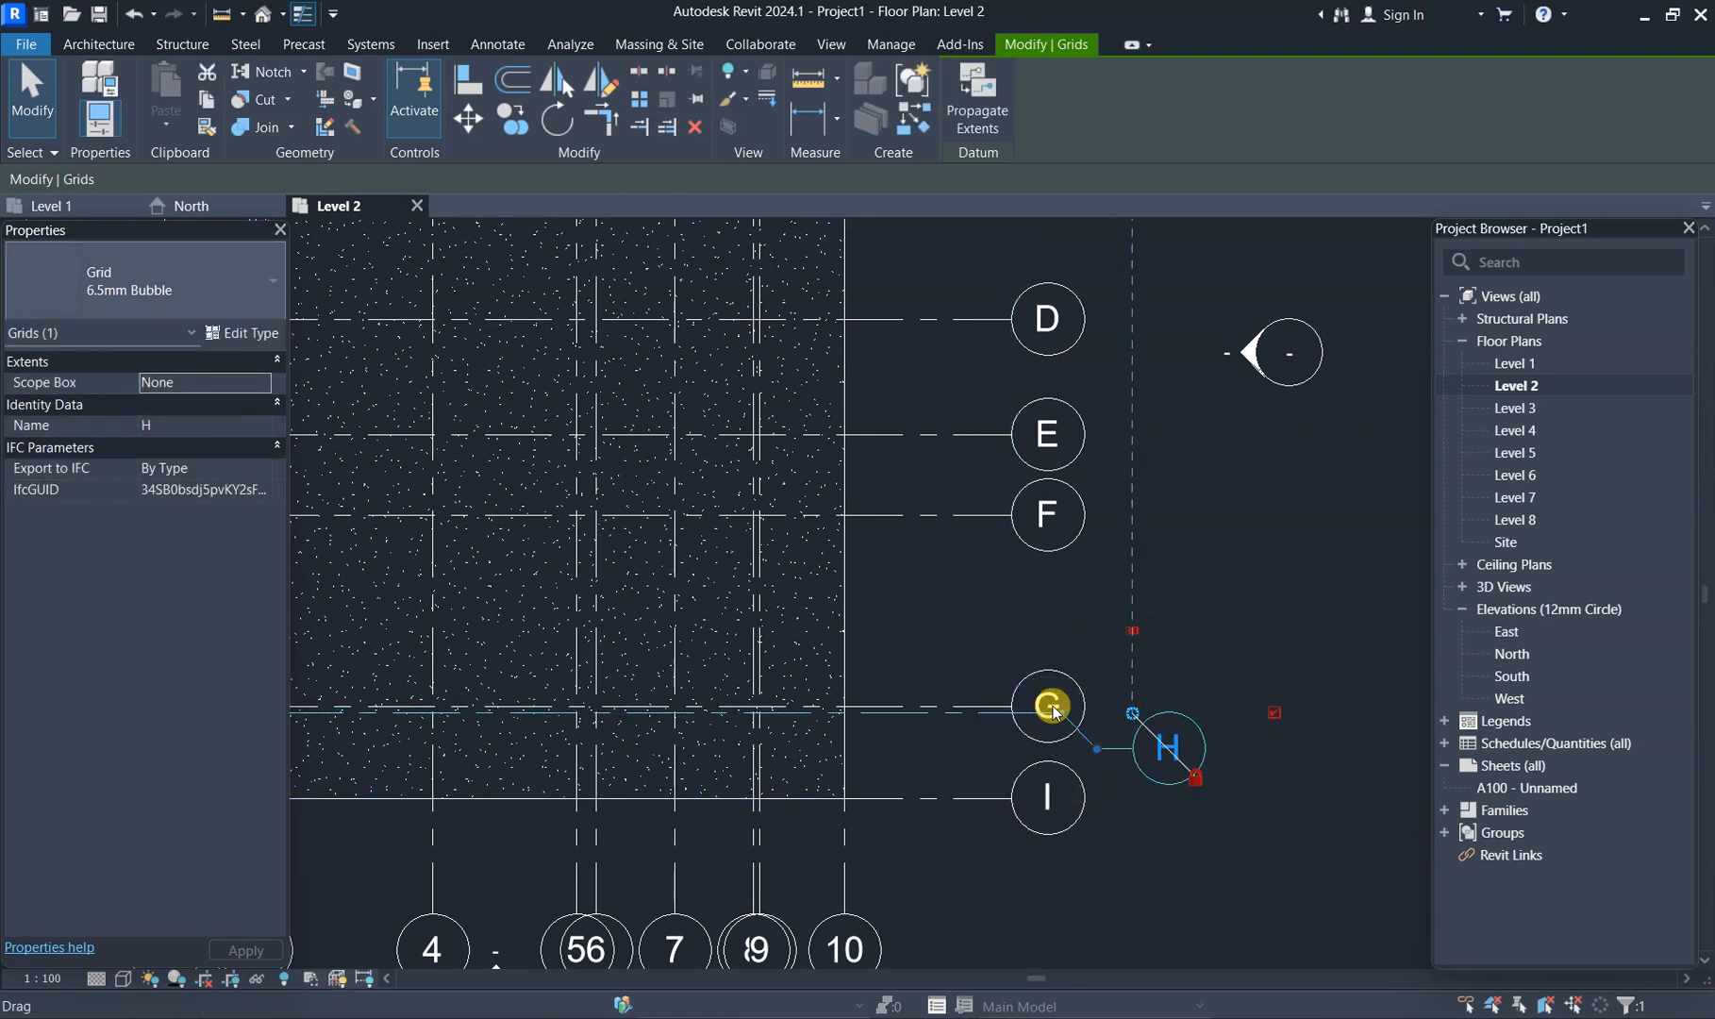
pyautogui.moveTo(1103, 760)
pyautogui.mouseDown()
pyautogui.moveTo(1075, 722)
pyautogui.moveTo(1125, 750)
pyautogui.mouseUp()
pyautogui.click(1239, 694)
pyautogui.scroll(-5, 1234, 700)
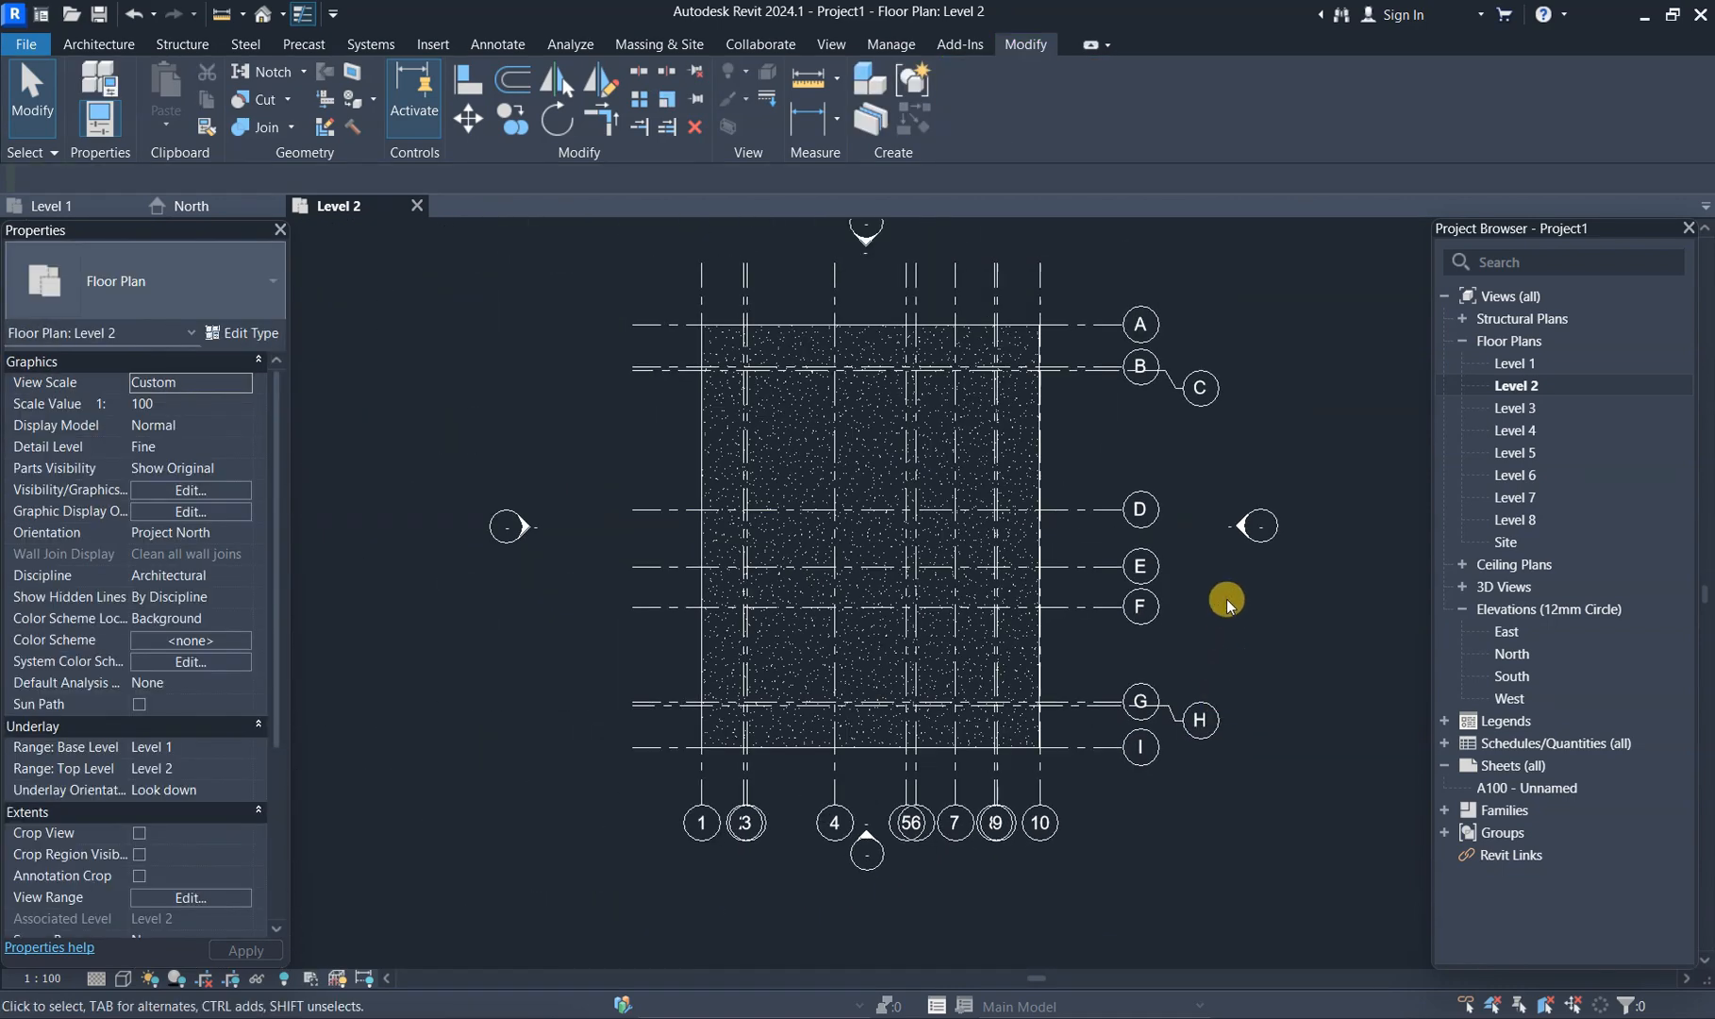
pyautogui.scroll(2, 1227, 599)
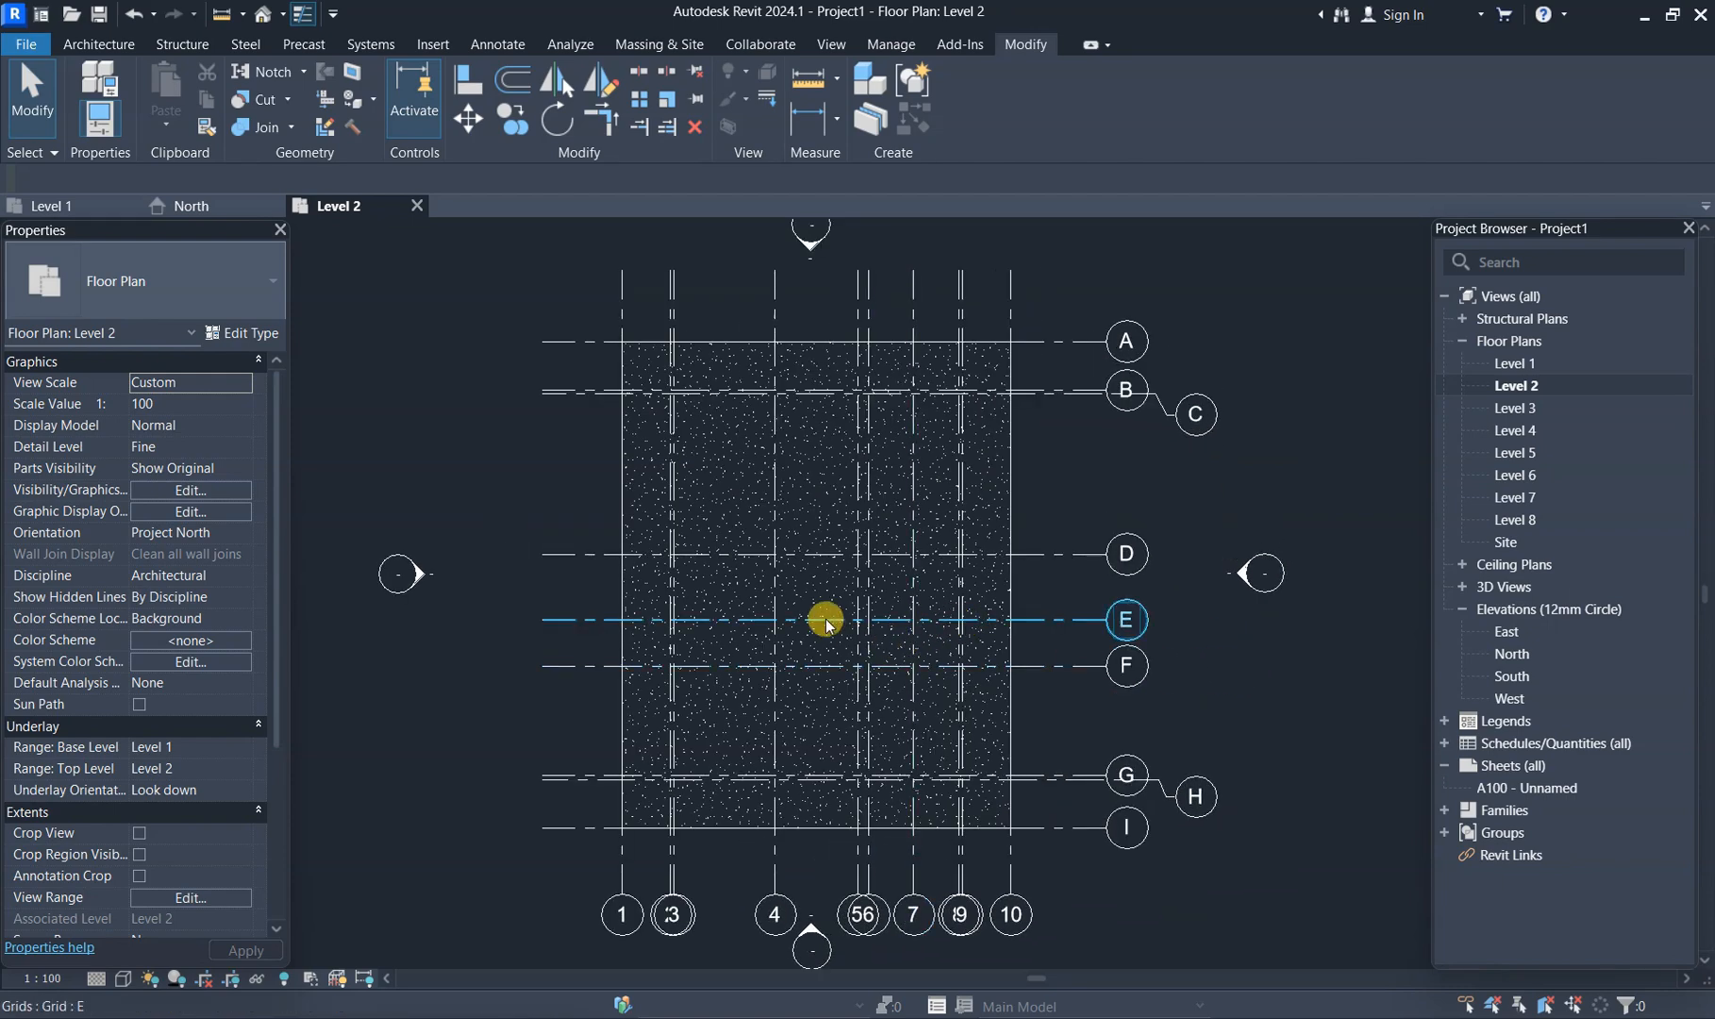
pyautogui.scroll(2, 703, 423)
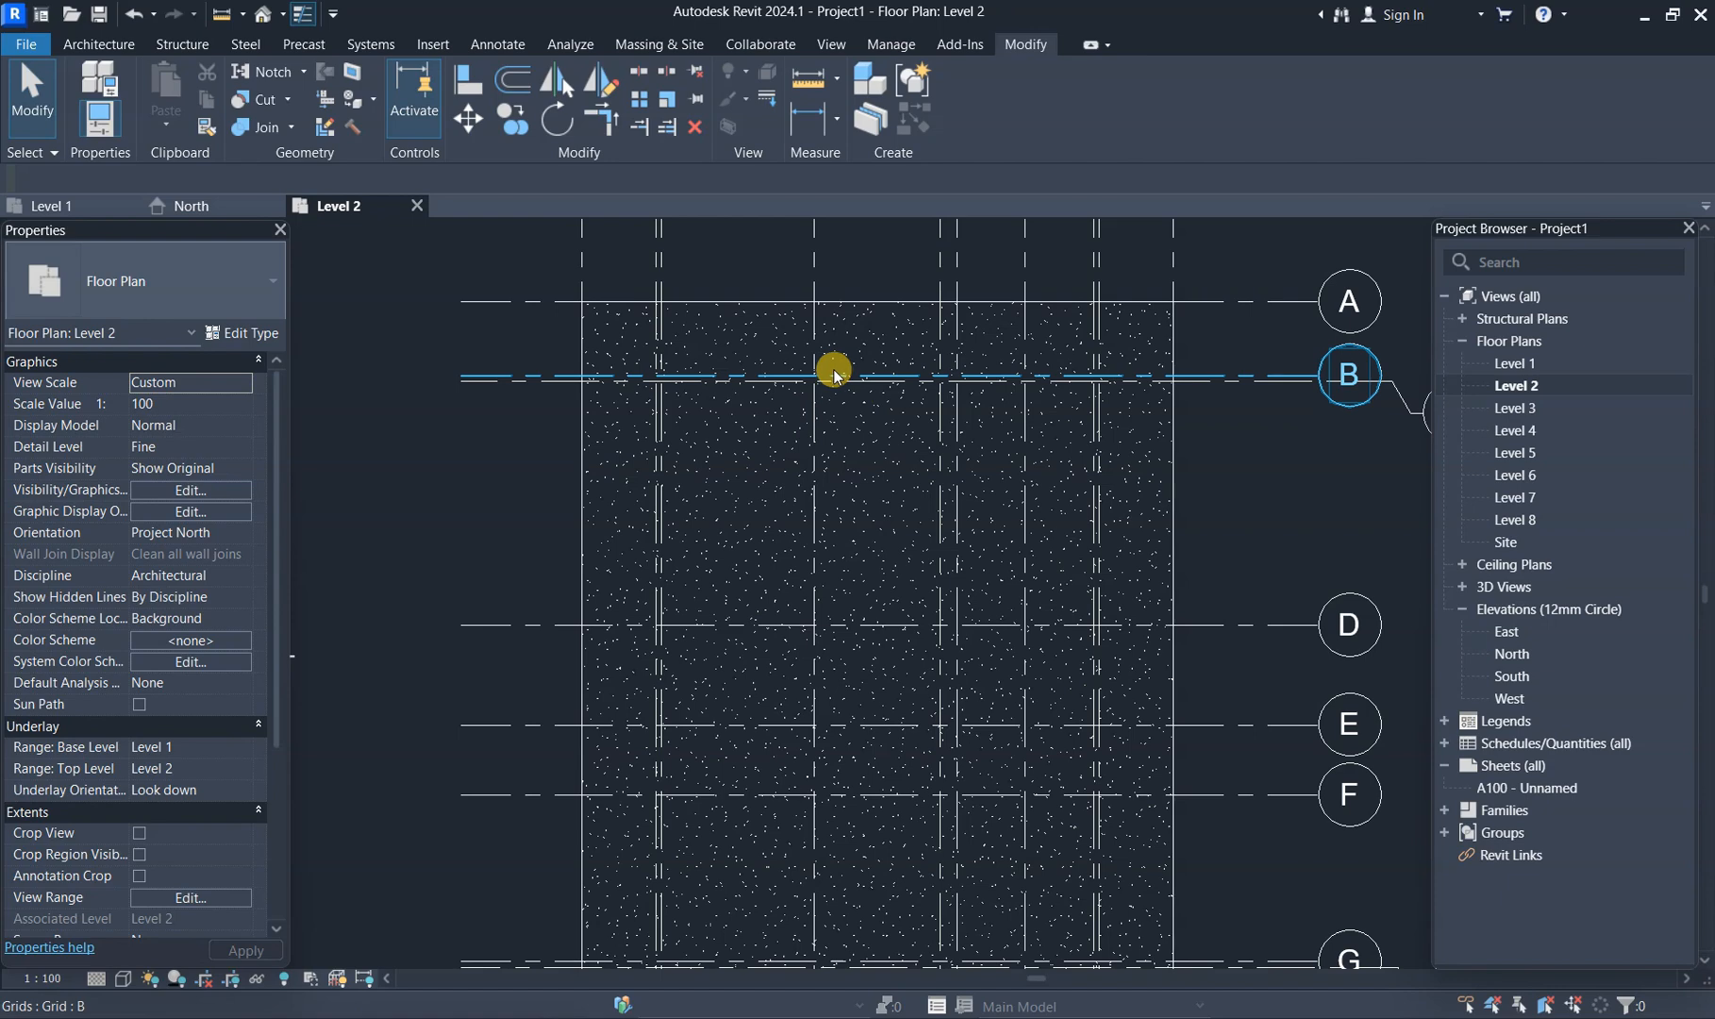
pyautogui.scroll(-2, 795, 432)
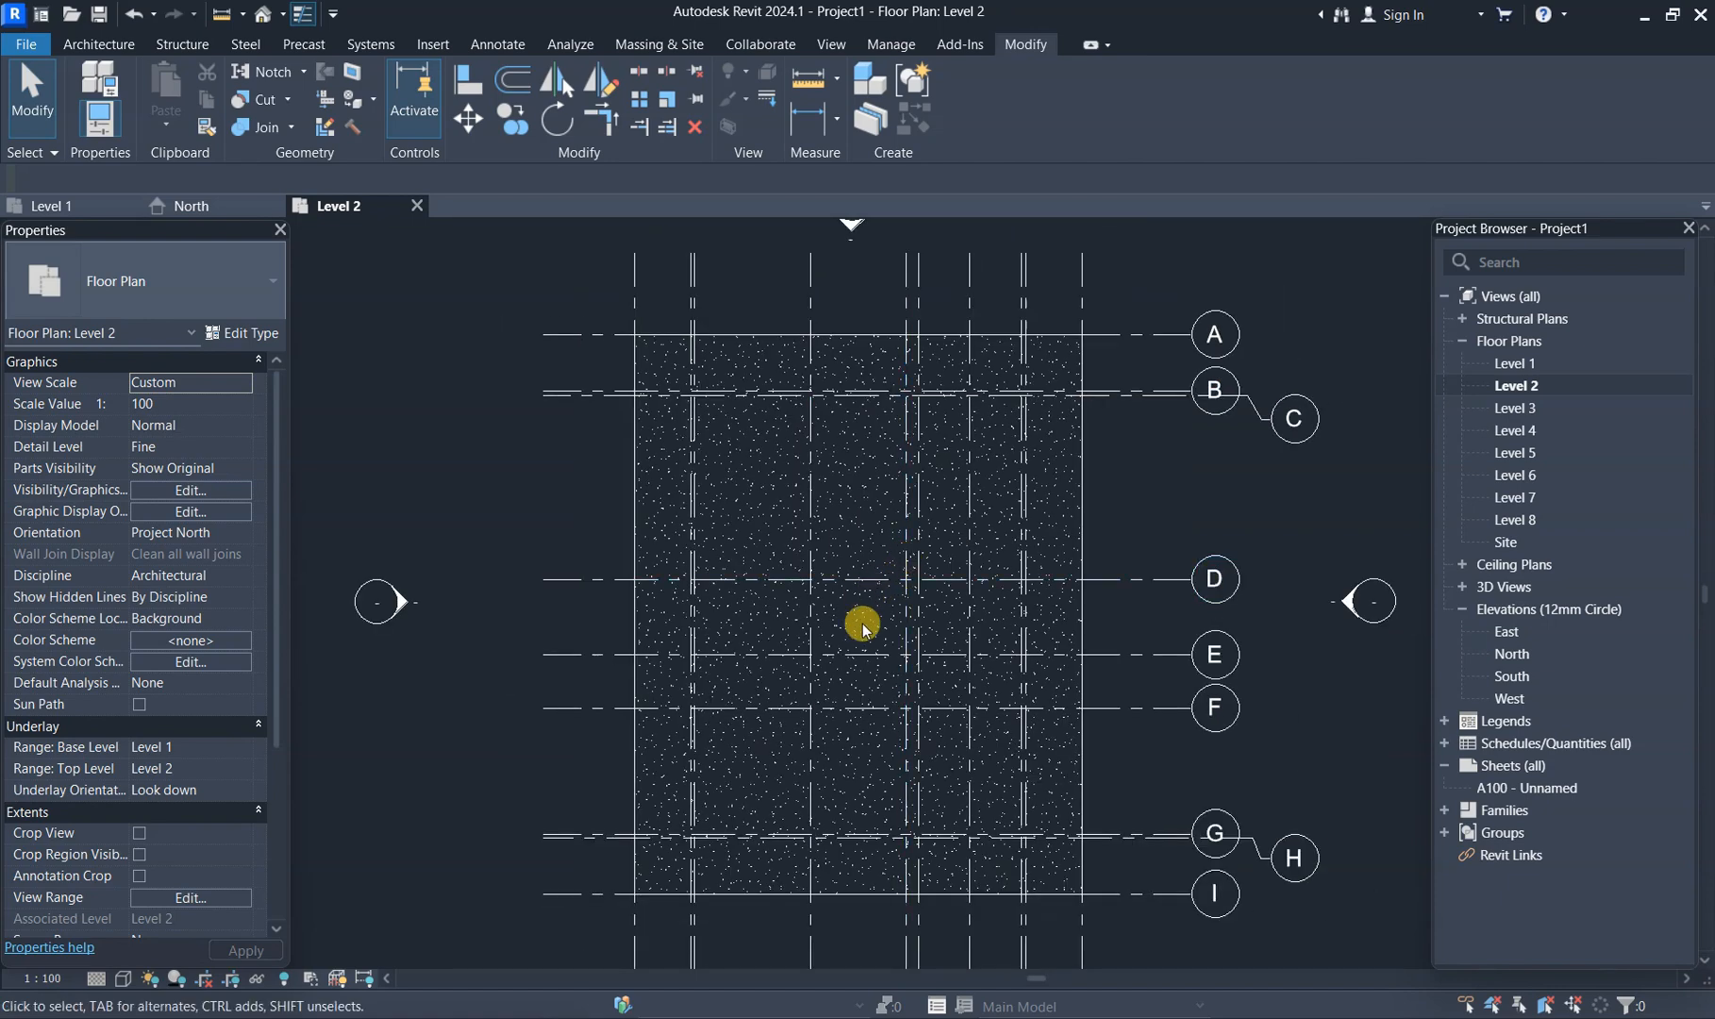
pyautogui.scroll(-1, 862, 627)
pyautogui.moveTo(877, 651); pyautogui.dragTo(870, 597, button='middle')
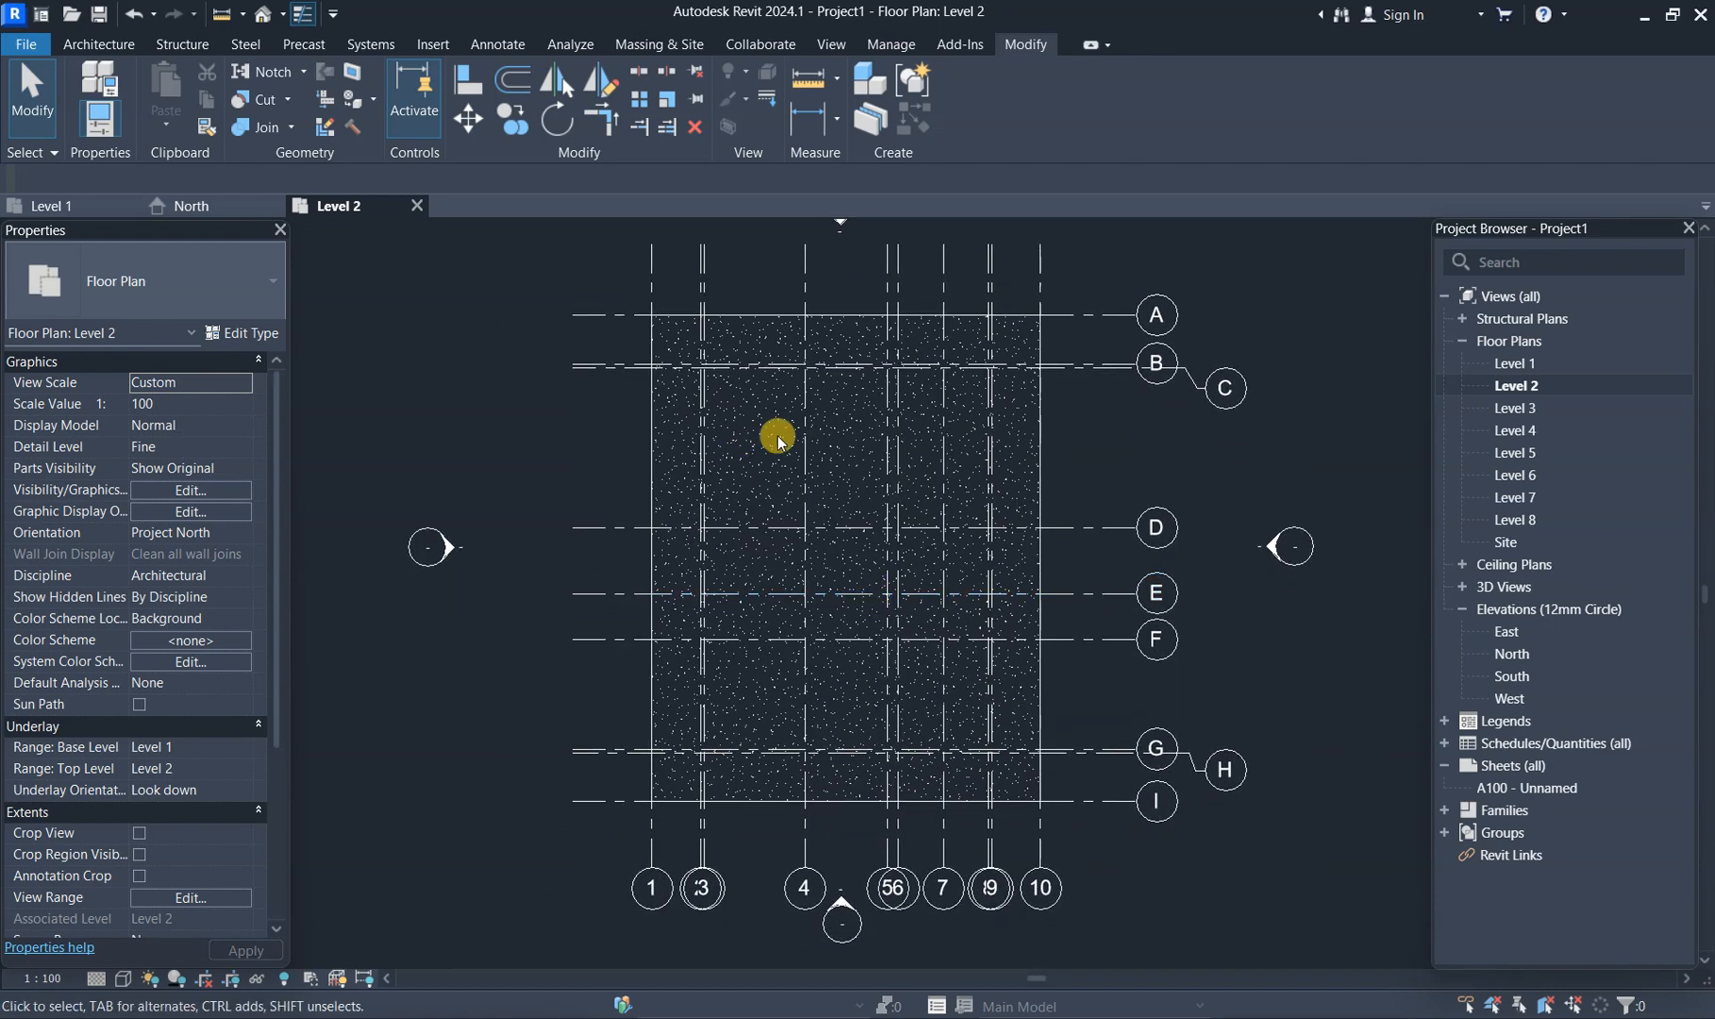